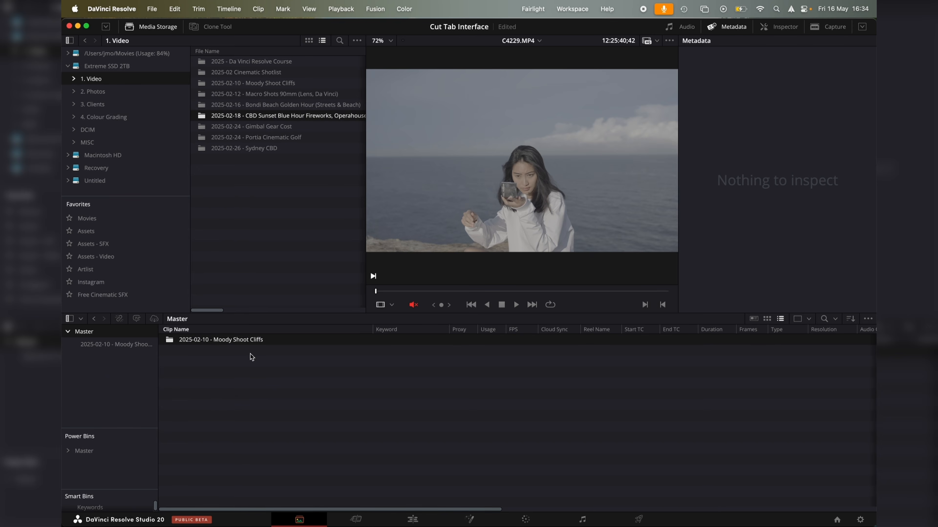
On the Cut page, open the 2025-02-10 - Moody Shoot Cliffs bin and show its clips as thumbnails
{"action": "left_click", "coordinate": [356, 520]}
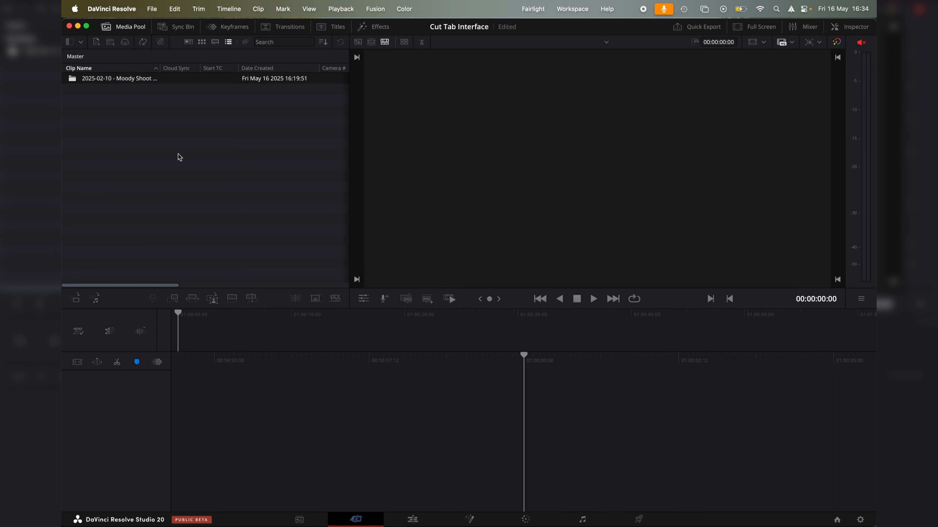
{"action": "double_click", "coordinate": [119, 78]}
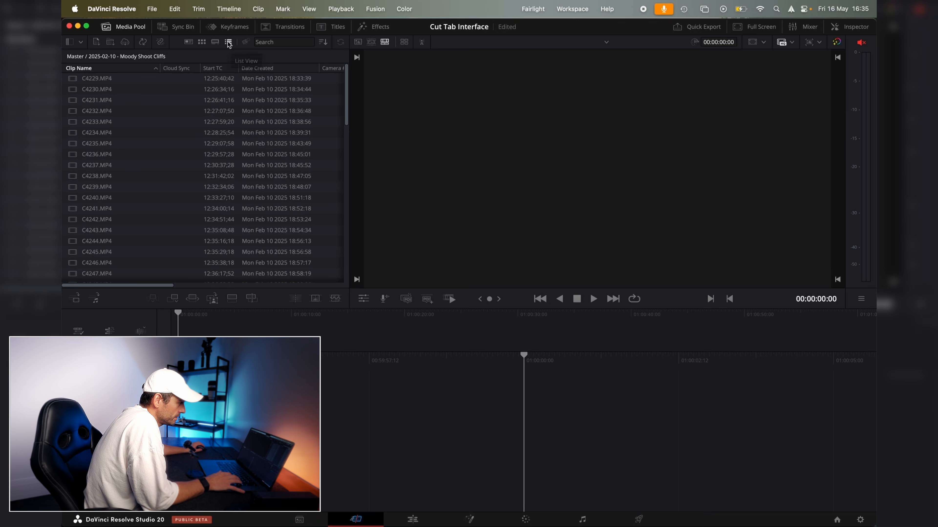
{"action": "left_click", "coordinate": [201, 42]}
{"action": "scroll", "coordinate": [342, 199], "scroll_direction": "down", "scroll_amount": 10}
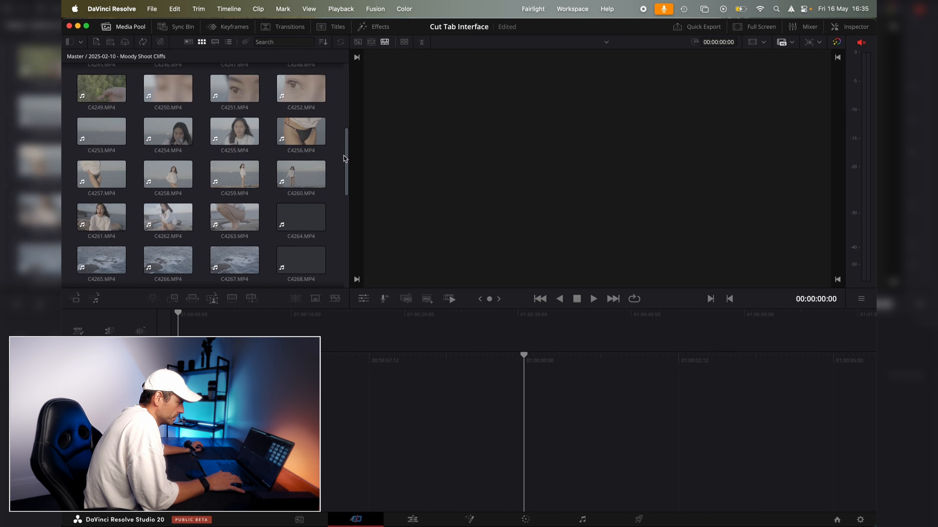
{"action": "left_click", "coordinate": [189, 42]}
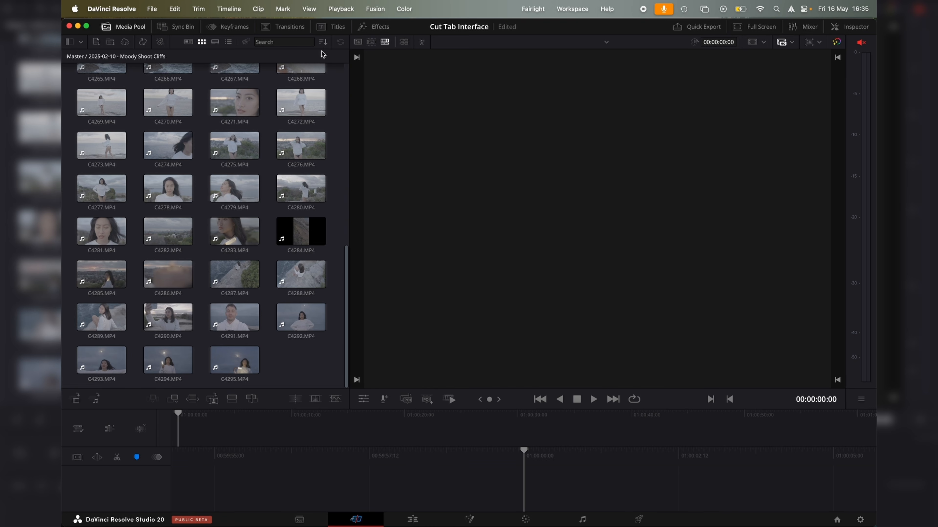
Sort the media by Custom and freely rearrange the thumbnails near the end of the bin
{"action": "left_click", "coordinate": [322, 42]}
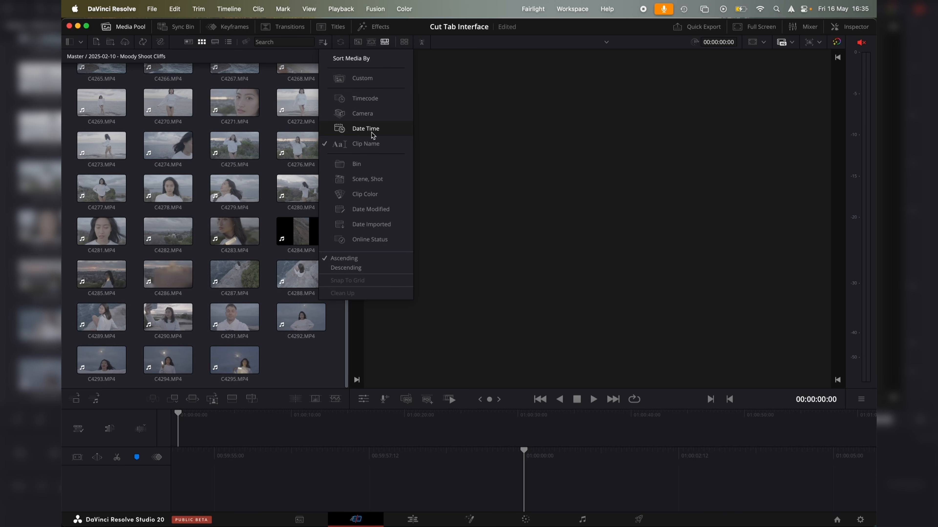
{"action": "left_click", "coordinate": [360, 80]}
{"action": "left_click_drag", "start_coordinate": [236, 365], "coordinate": [291, 367]}
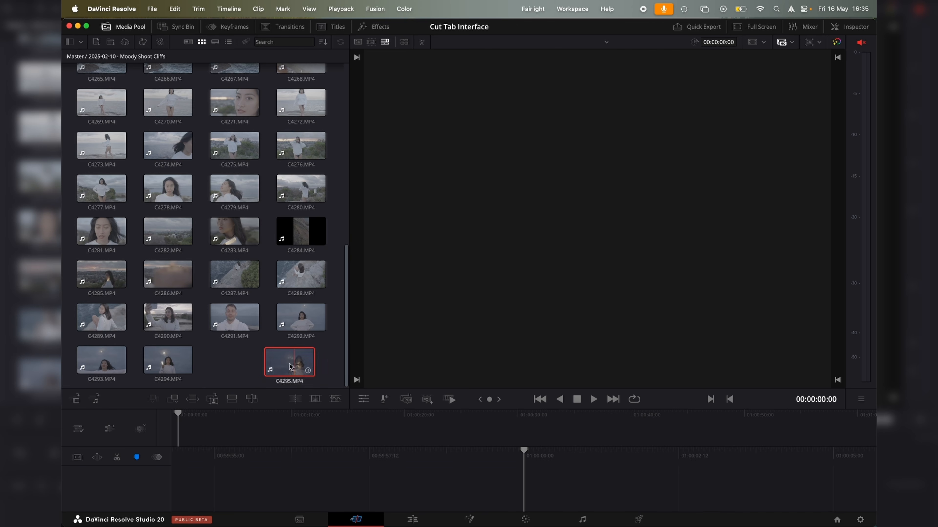
{"action": "left_click_drag", "start_coordinate": [180, 369], "coordinate": [231, 374]}
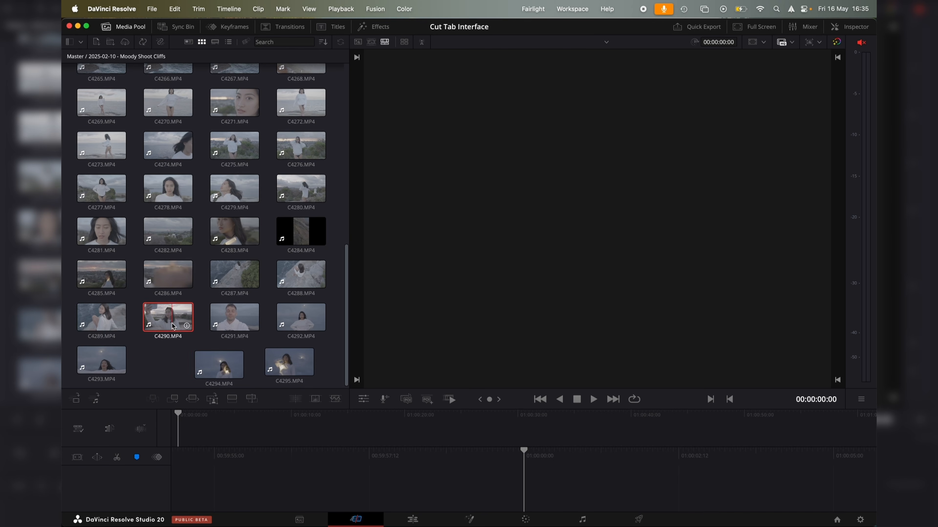
{"action": "left_click_drag", "start_coordinate": [172, 323], "coordinate": [170, 371]}
{"action": "left_click_drag", "start_coordinate": [103, 321], "coordinate": [175, 320]}
{"action": "left_click_drag", "start_coordinate": [168, 277], "coordinate": [103, 325]}
{"action": "left_click_drag", "start_coordinate": [101, 276], "coordinate": [170, 277]}
{"action": "left_click_drag", "start_coordinate": [102, 230], "coordinate": [107, 272]}
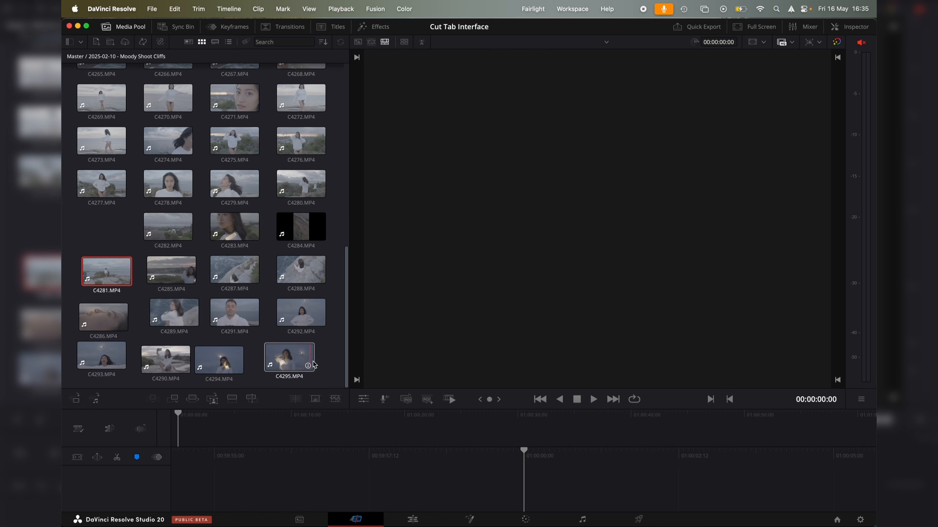
{"action": "left_click_drag", "start_coordinate": [328, 355], "coordinate": [184, 373]}
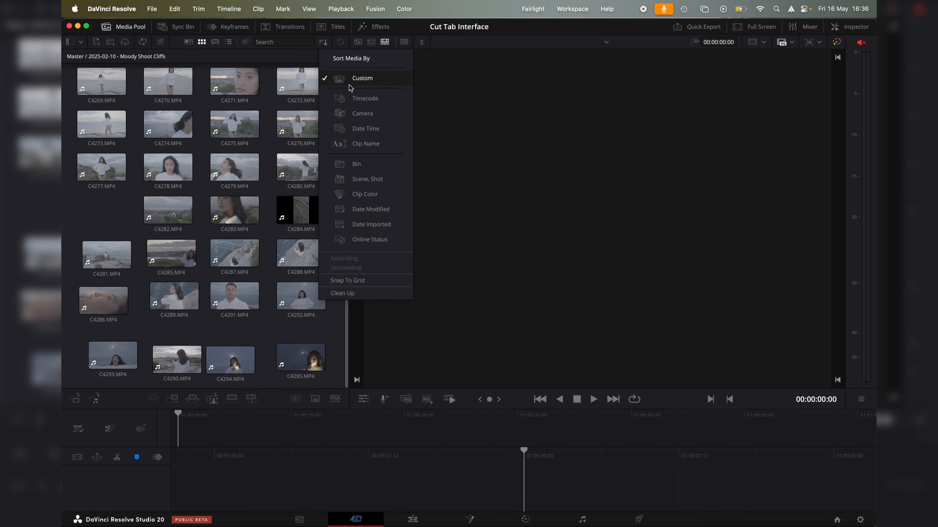
Turn on Snap To Grid and move clips such as C4290.MP4, C4295.MP4 and C4294.MP4 to new grid positions
{"action": "left_click", "coordinate": [347, 281]}
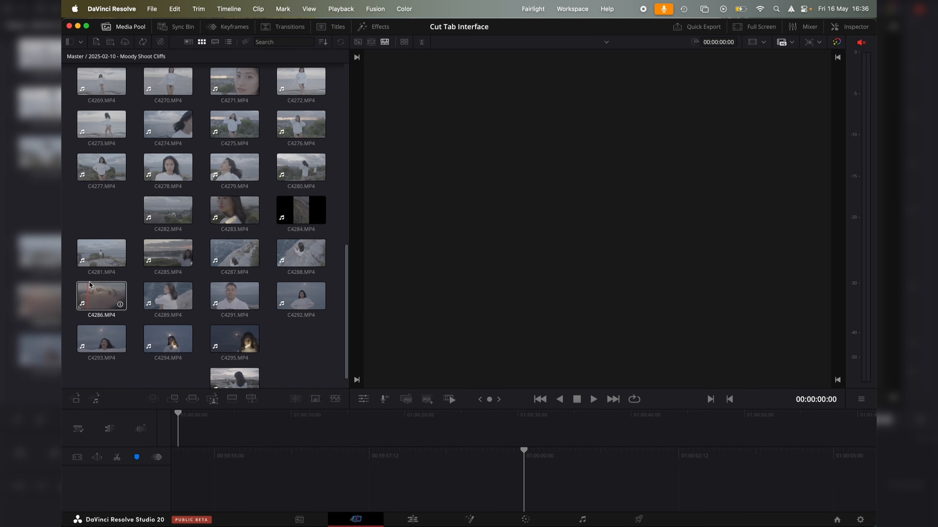
{"action": "left_click_drag", "start_coordinate": [225, 377], "coordinate": [159, 373]}
{"action": "left_click_drag", "start_coordinate": [234, 320], "coordinate": [311, 365]}
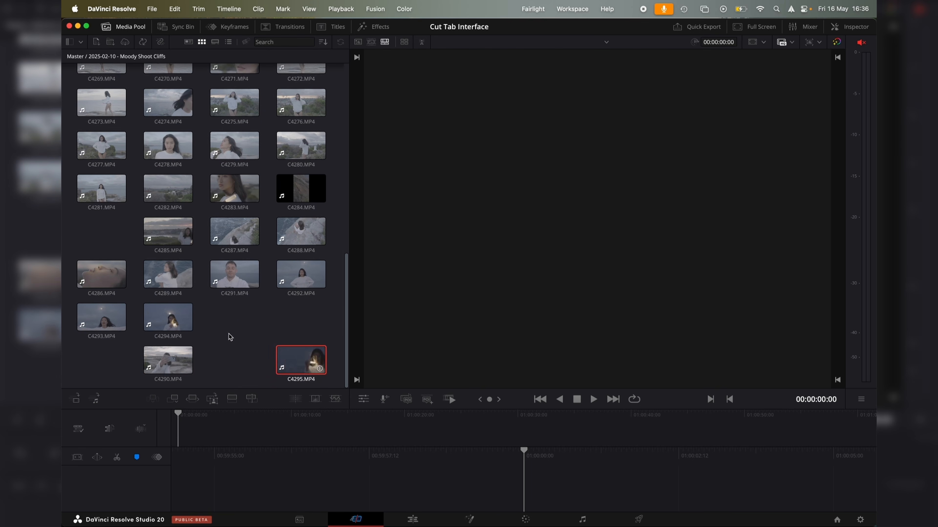
{"action": "left_click_drag", "start_coordinate": [172, 322], "coordinate": [238, 362]}
{"action": "left_click_drag", "start_coordinate": [178, 276], "coordinate": [184, 315]}
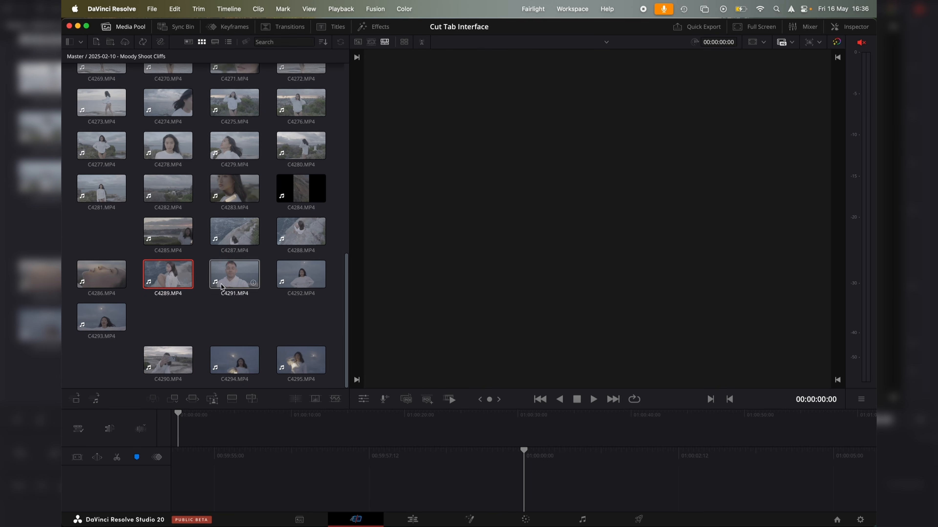
{"action": "left_click_drag", "start_coordinate": [227, 281], "coordinate": [224, 328]}
Sort the bin's media by Clip Name
{"action": "scroll", "coordinate": [181, 255], "scroll_direction": "up", "scroll_amount": 10}
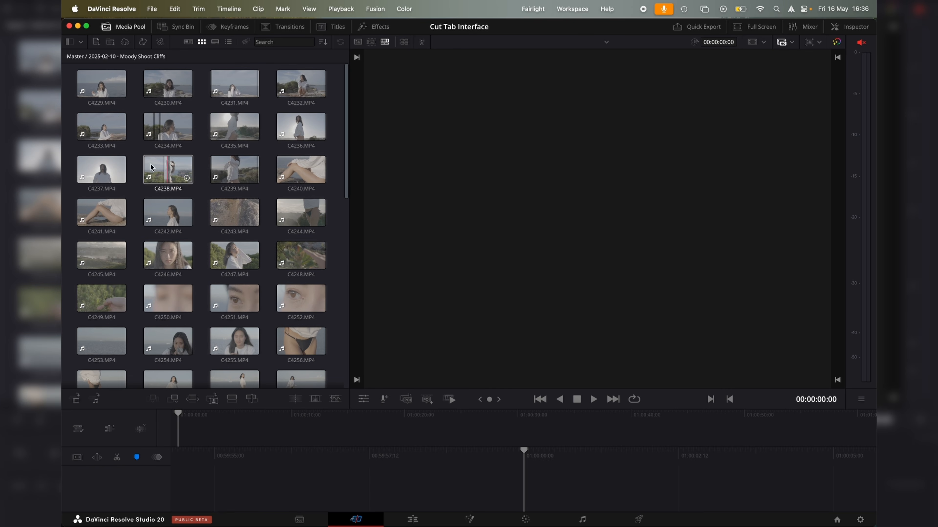
{"action": "left_click", "coordinate": [324, 42]}
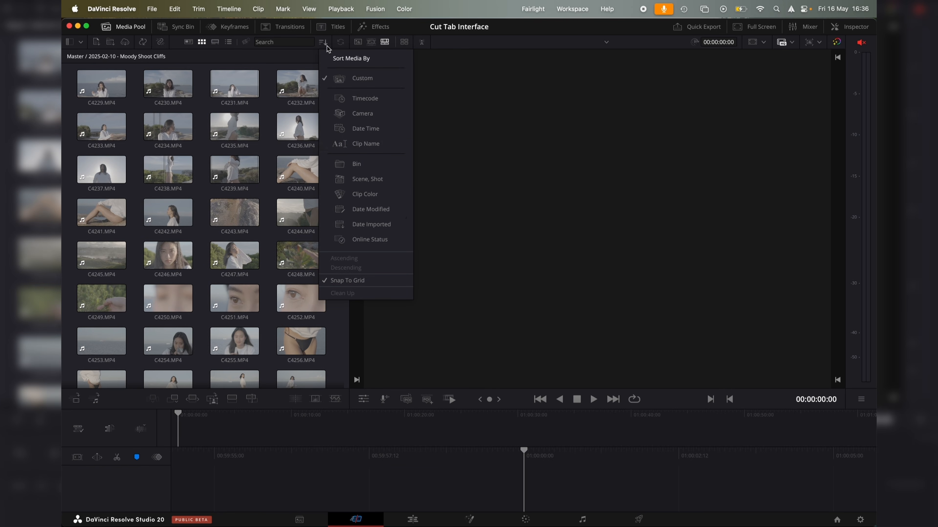
{"action": "left_click", "coordinate": [355, 145]}
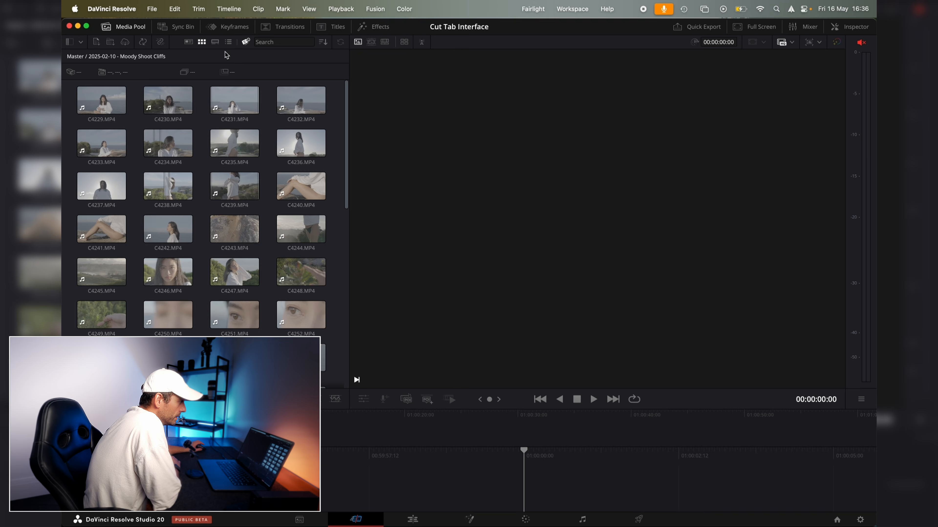
Show the clips as filmstrips with audio waveforms, browse down the bin and load C4263.MP4 in the viewer
{"action": "left_click", "coordinate": [215, 42]}
{"action": "left_click", "coordinate": [69, 108]}
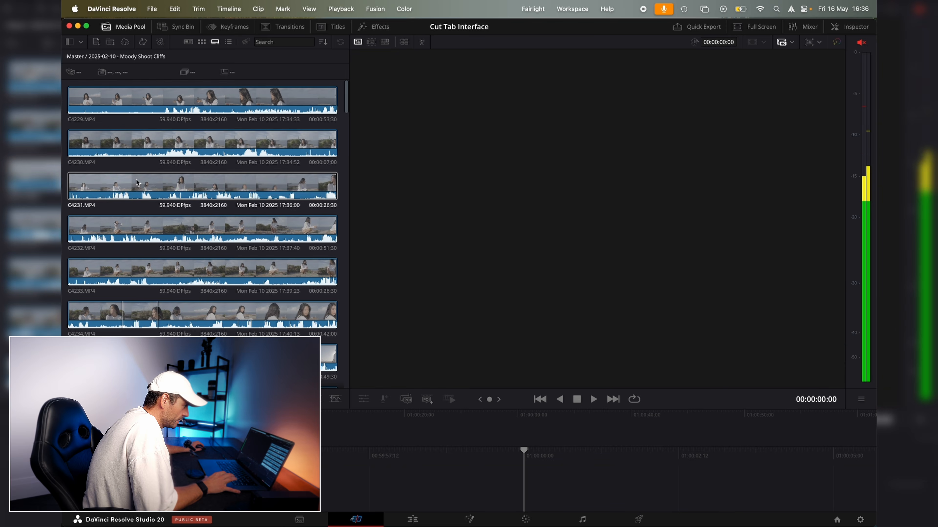
{"action": "scroll", "coordinate": [136, 182], "scroll_direction": "down", "scroll_amount": 2}
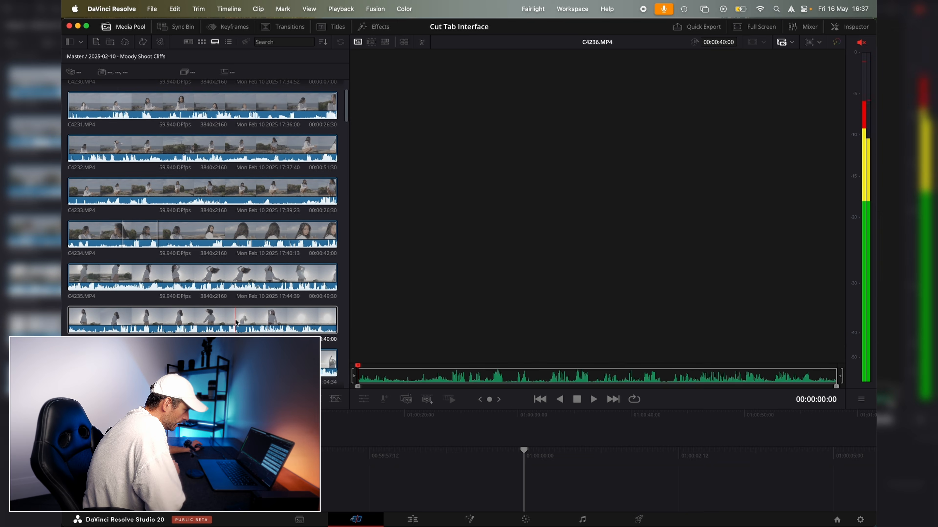
{"action": "left_click_drag", "start_coordinate": [346, 108], "coordinate": [350, 192]}
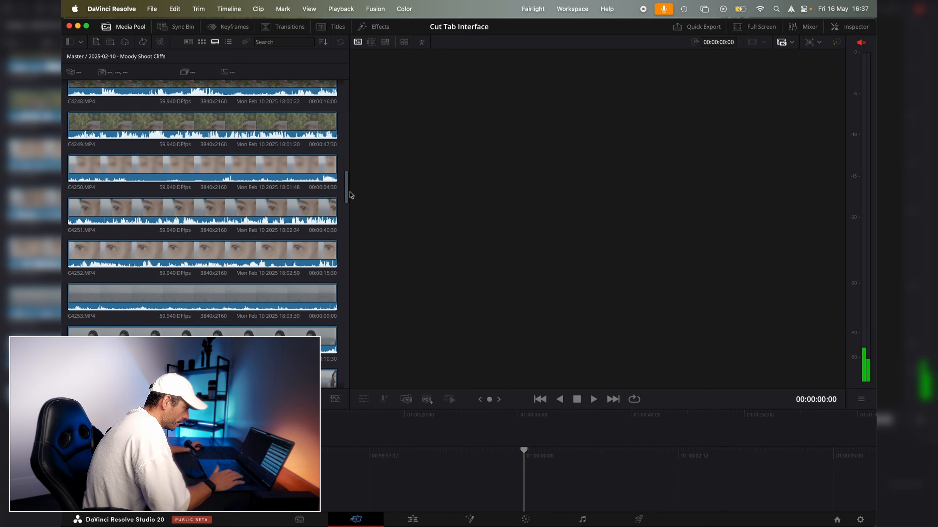
{"action": "scroll", "coordinate": [351, 196], "scroll_direction": "down", "scroll_amount": 5}
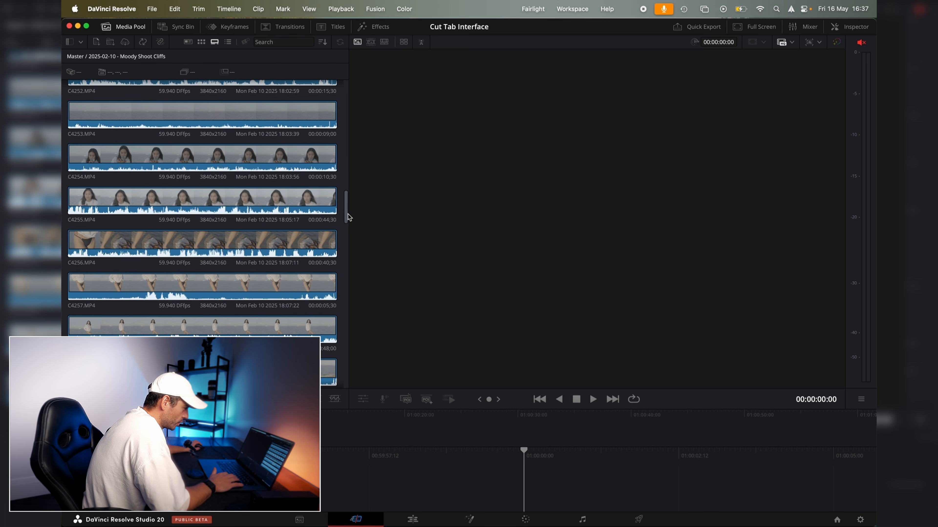
{"action": "left_click_drag", "start_coordinate": [345, 209], "coordinate": [347, 246]}
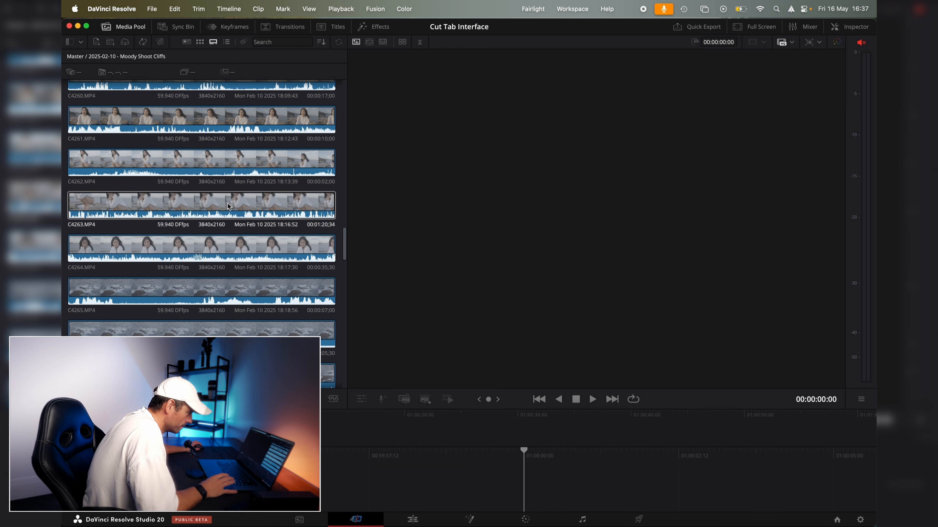
{"action": "left_click", "coordinate": [136, 207]}
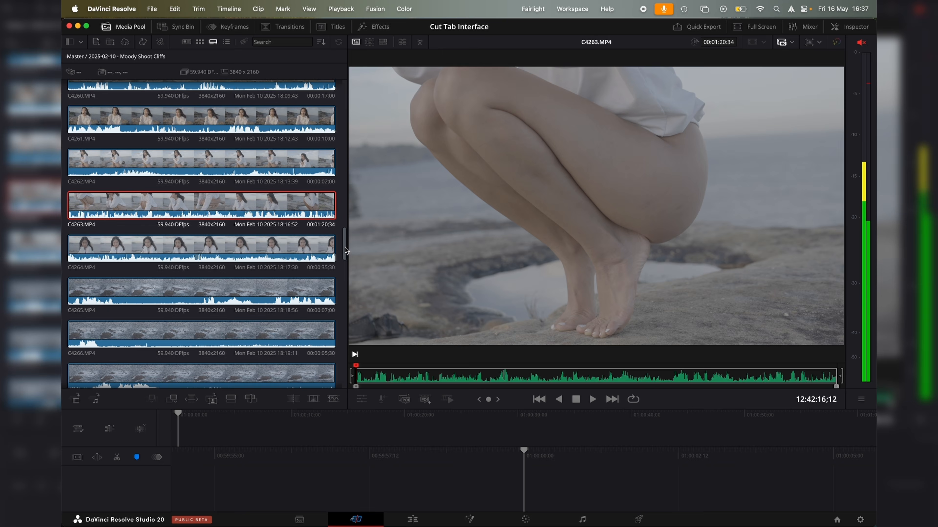
Load individual clips from the beginning of the bin in the source viewer, ending with C4232.MP4
{"action": "scroll", "coordinate": [327, 142], "scroll_direction": "up", "scroll_amount": 15}
{"action": "scroll", "coordinate": [327, 142], "scroll_direction": "up", "scroll_amount": 7}
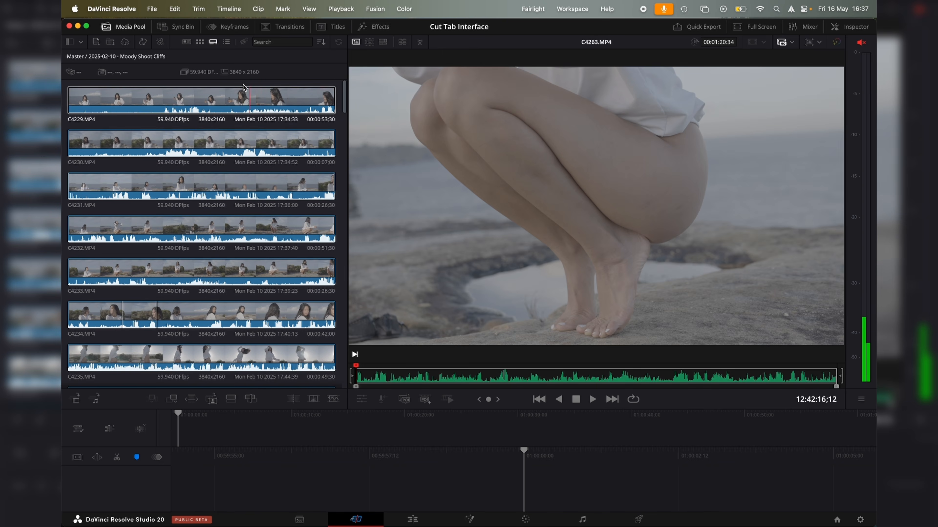
{"action": "left_click", "coordinate": [227, 43]}
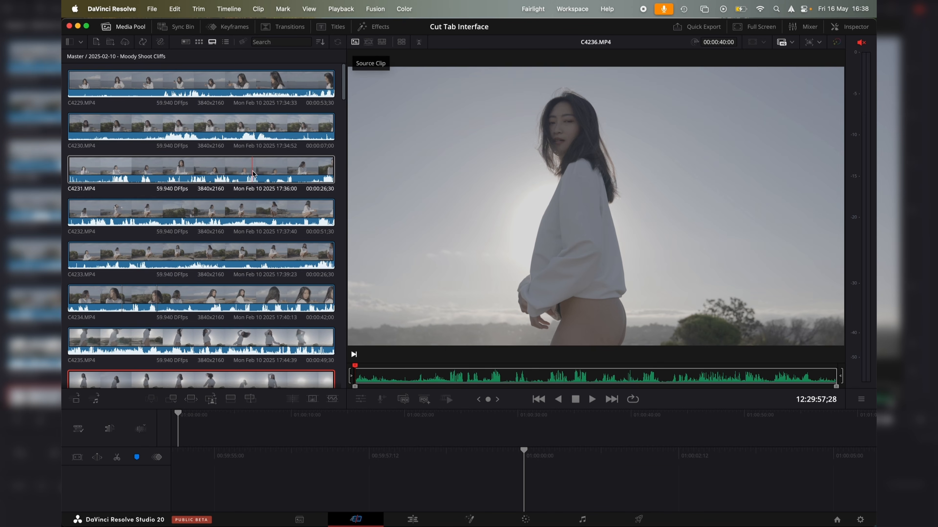
{"action": "double_click", "coordinate": [269, 177]}
{"action": "double_click", "coordinate": [262, 272]}
{"action": "scroll", "coordinate": [245, 318], "scroll_direction": "down", "scroll_amount": 2}
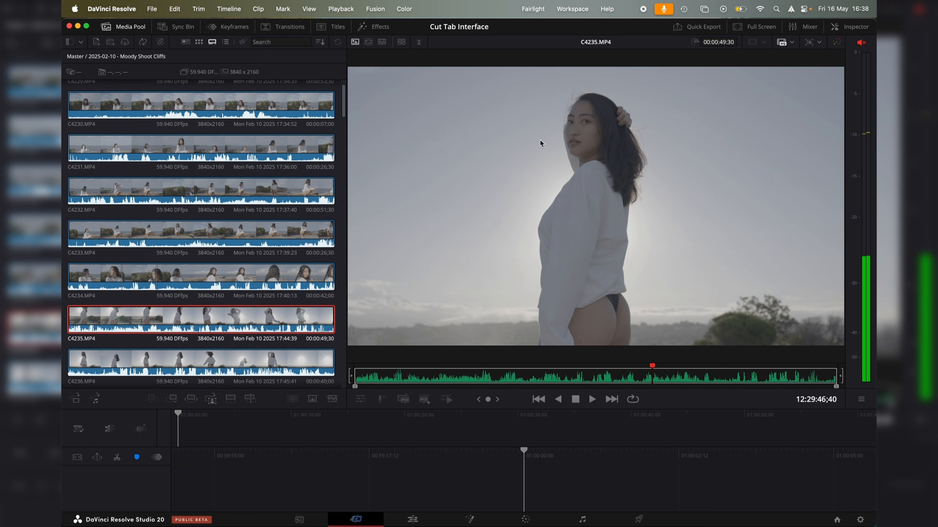
{"action": "double_click", "coordinate": [240, 190]}
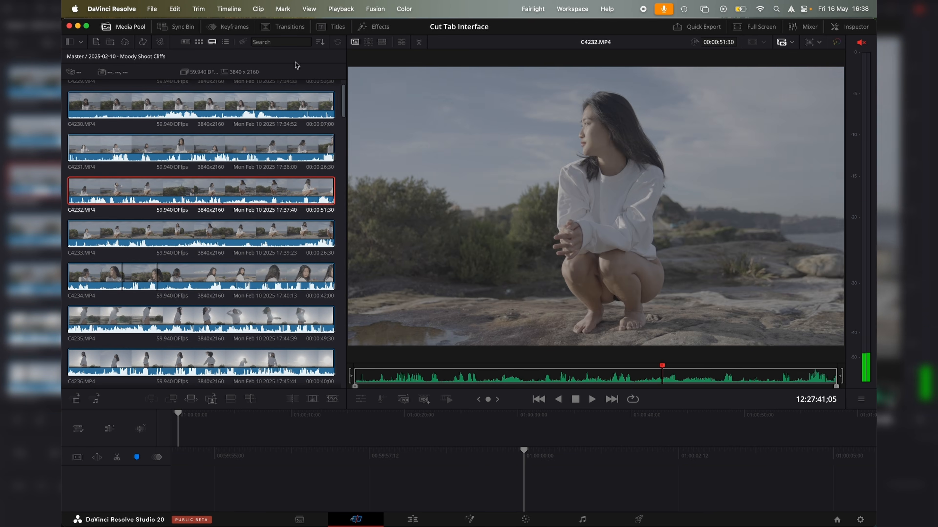
Switch the viewer to Source Tape, scrub through the bin's combined clips and return the playhead to the start
{"action": "left_click", "coordinate": [368, 42]}
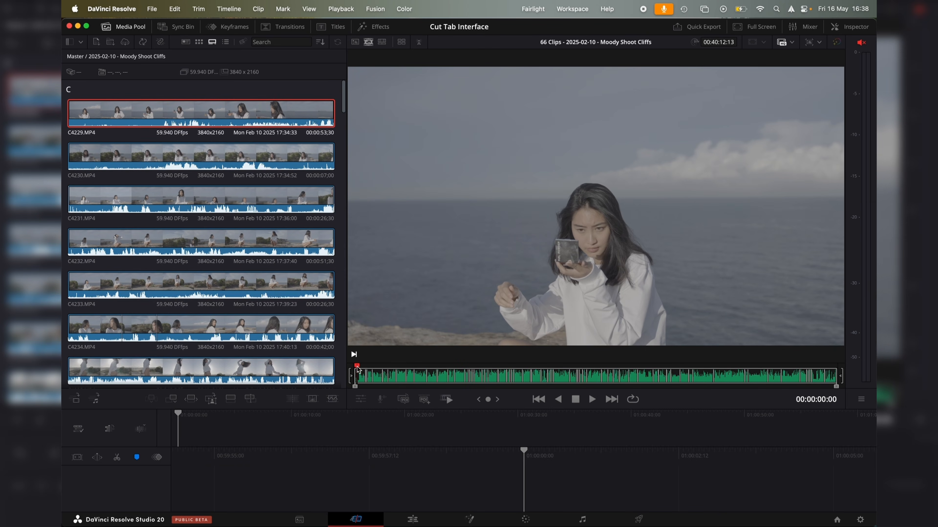
{"action": "left_click_drag", "start_coordinate": [357, 368], "coordinate": [687, 379]}
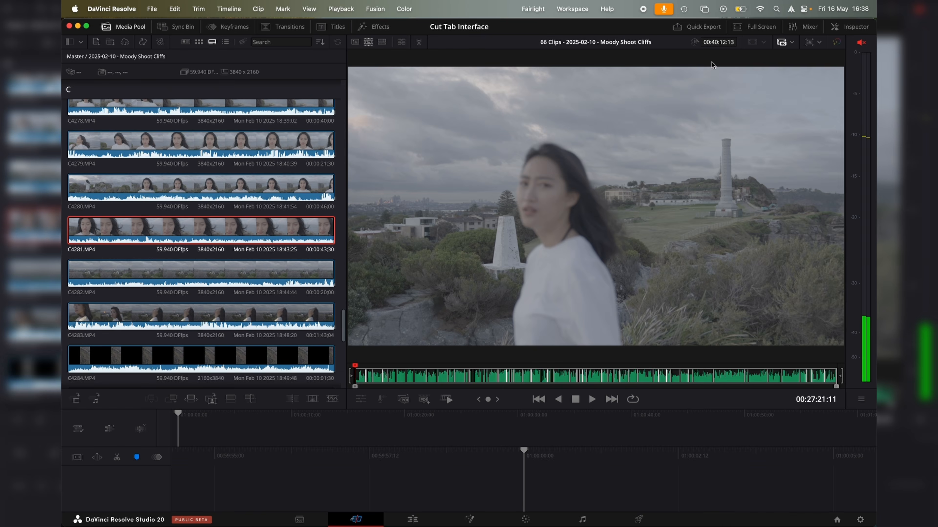
{"action": "key", "text": "Home"}
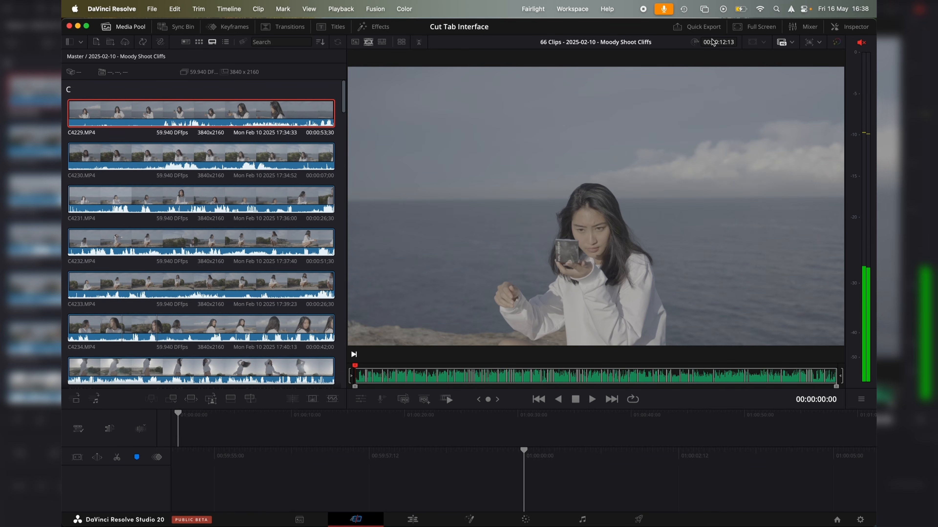
View single clips from C4229.MP4 to C4233.MP4 in Source Clip mode and switch the viewer back to Source Tape
{"action": "left_click", "coordinate": [355, 42]}
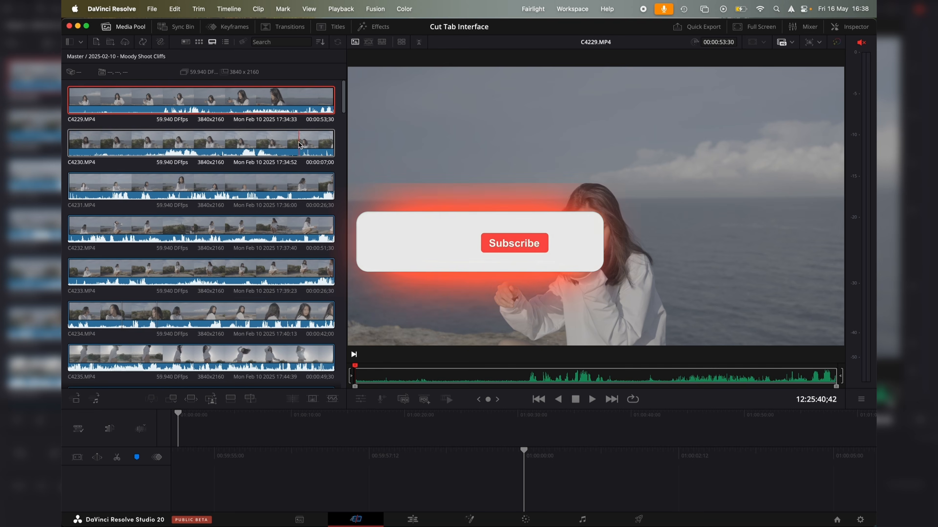
{"action": "key", "text": "Down"}
{"action": "key", "text": "End"}
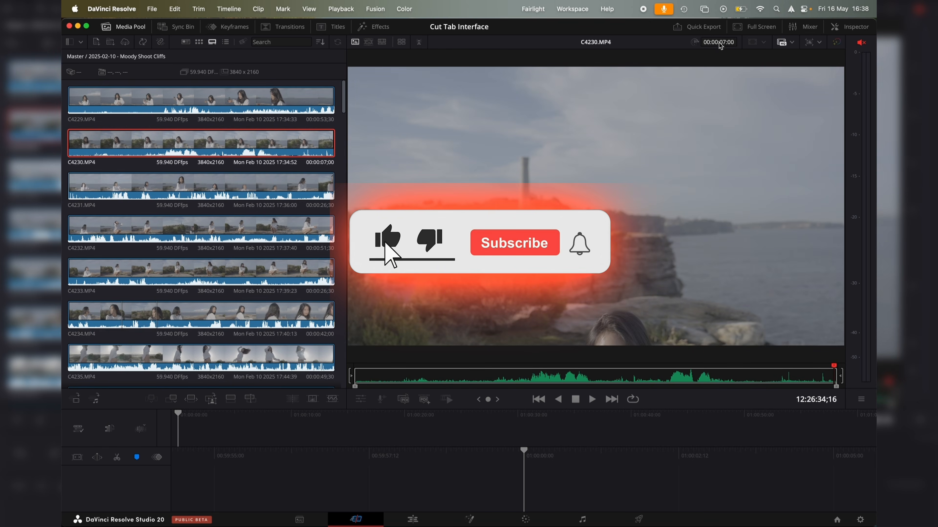
{"action": "key", "text": "Down"}
{"action": "key", "text": "Down"}
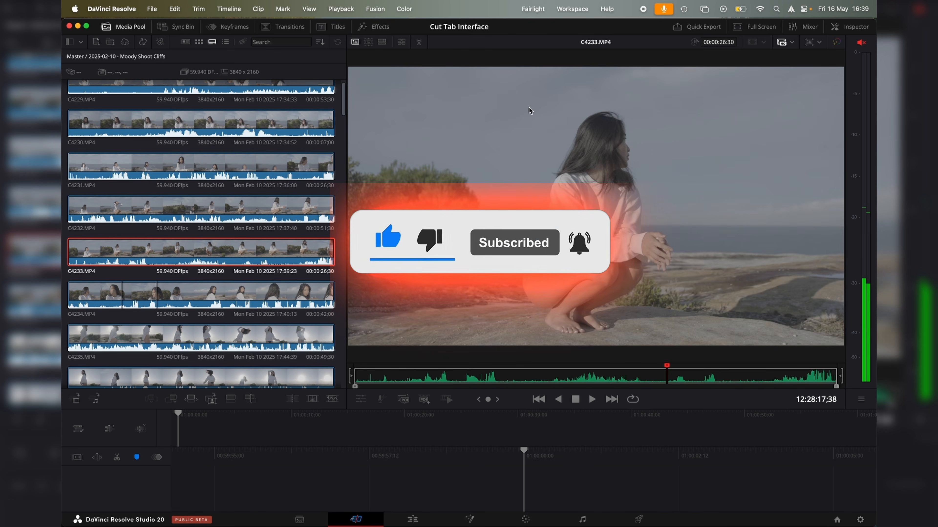
{"action": "left_click", "coordinate": [368, 41]}
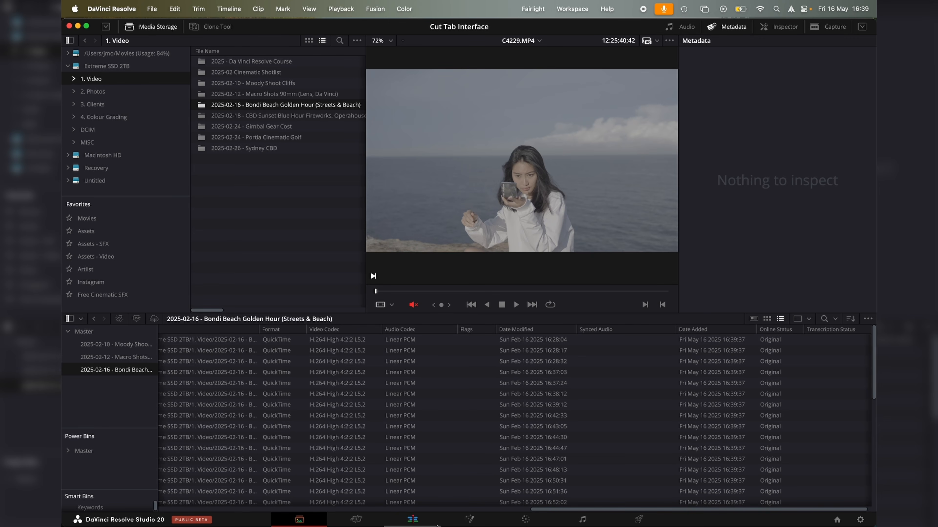
Return to the Cut page, widen the Clip Name column and view all of Master's clips as a Source Tape
{"action": "left_click", "coordinate": [356, 520]}
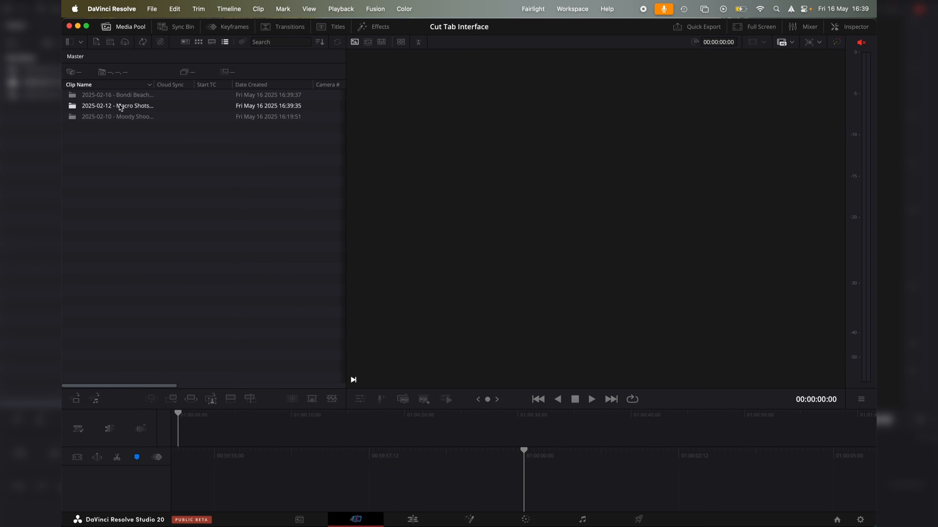
{"action": "left_click_drag", "start_coordinate": [154, 84], "coordinate": [209, 85]}
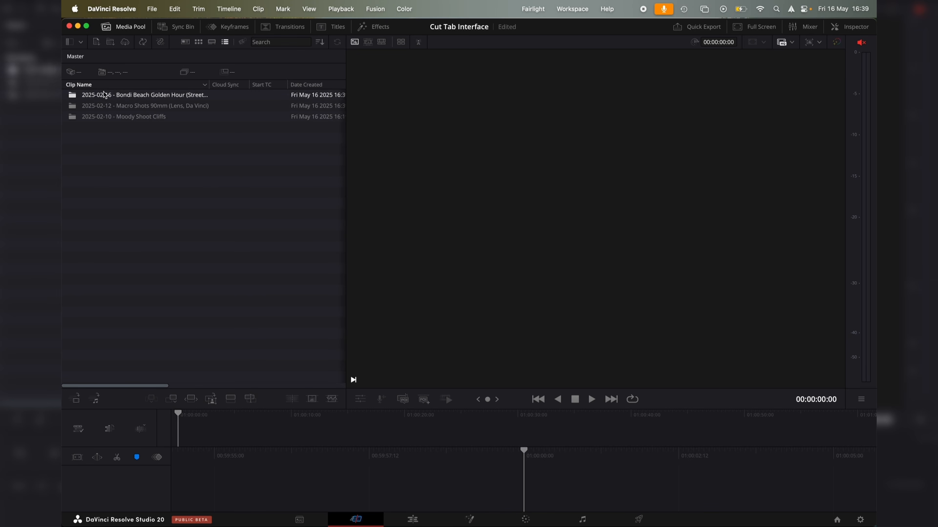
{"action": "left_click", "coordinate": [369, 42]}
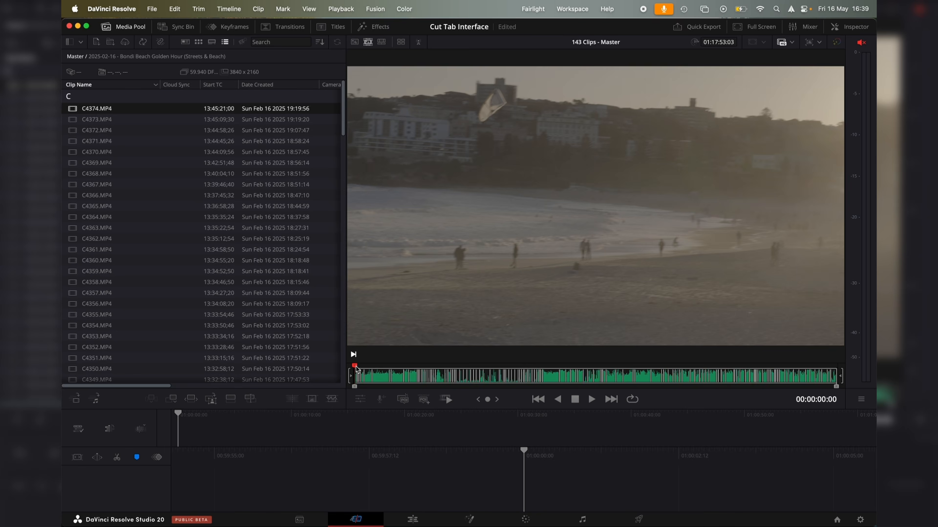
Scrub through Master's combined clips in Source Tape, and open the 2025-02-10 - Moody Shoot Cliffs bin
{"action": "left_click_drag", "start_coordinate": [356, 366], "coordinate": [415, 438]}
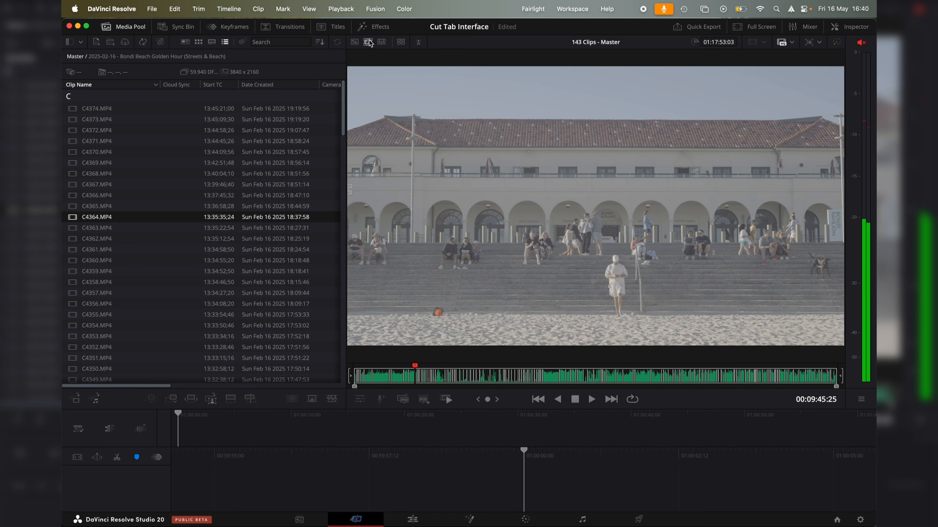
{"action": "left_click_drag", "start_coordinate": [402, 374], "coordinate": [547, 422]}
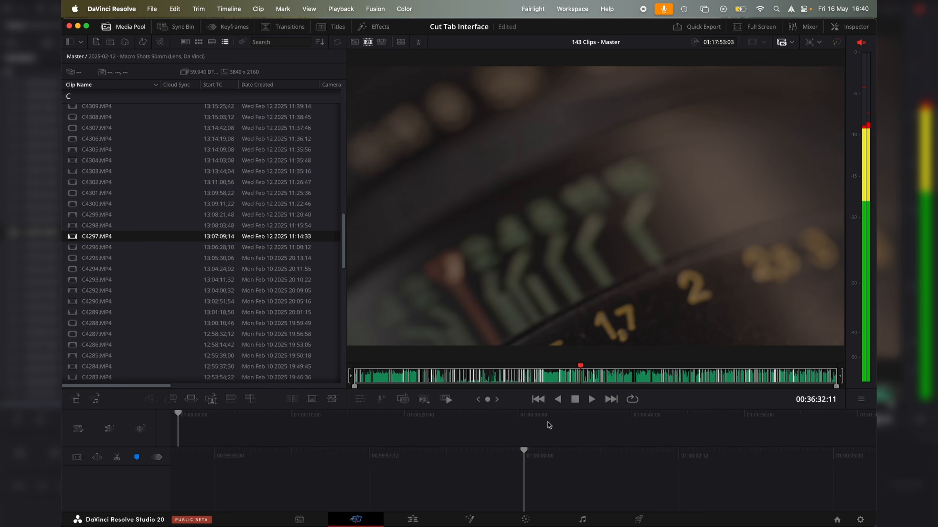
{"action": "left_click", "coordinate": [82, 56]}
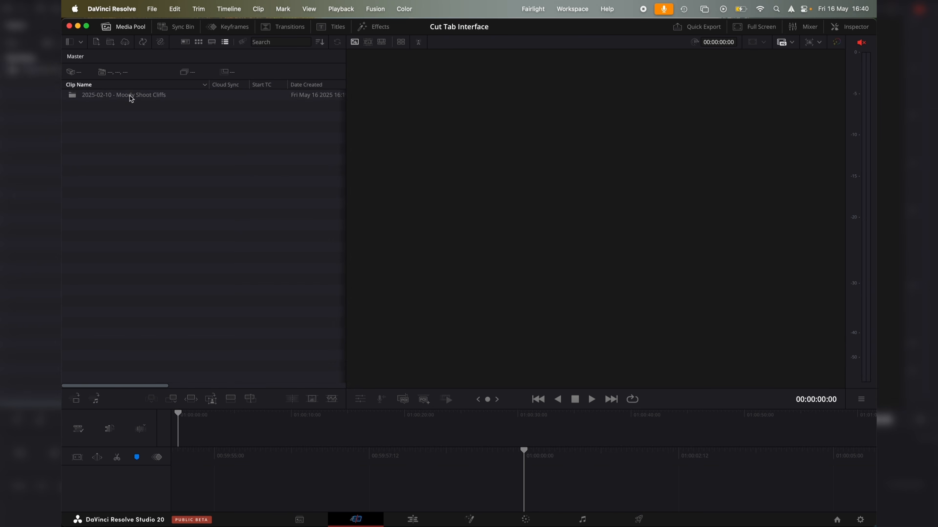
{"action": "double_click", "coordinate": [106, 97]}
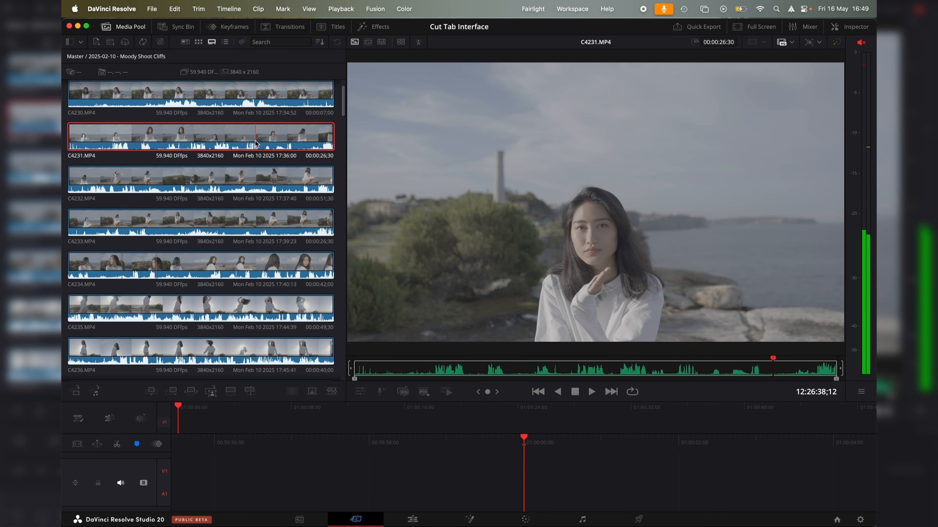
Step through the bin's clips one by one in the source viewer, from C4231.MP4 to C4236.MP4
{"action": "key", "text": "Down"}
{"action": "key", "text": "Down"}
{"action": "key", "text": "Down"}
{"action": "key", "text": "Down"}
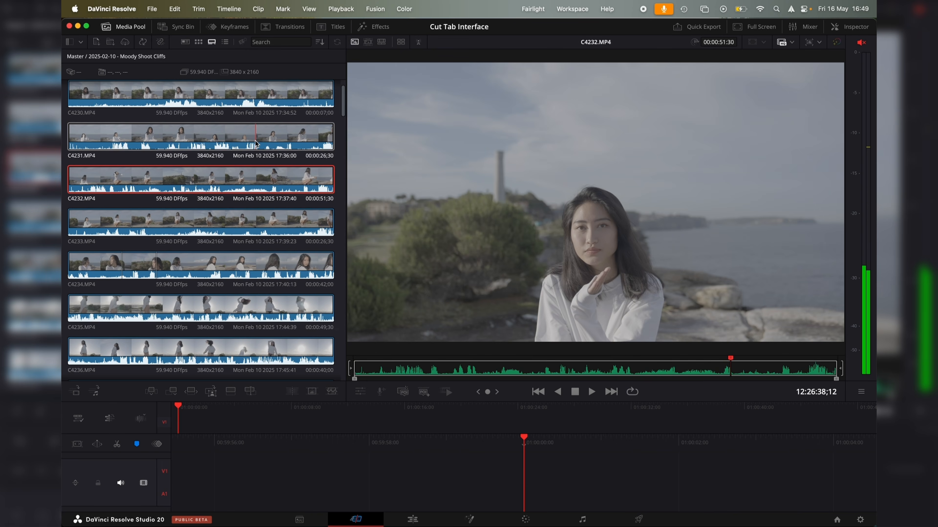
{"action": "key", "text": "Down"}
{"action": "key", "text": "Down"}
{"action": "key", "text": "Down"}
{"action": "key", "text": "Down"}
{"action": "key", "text": "Down"}
{"action": "key", "text": "Down"}
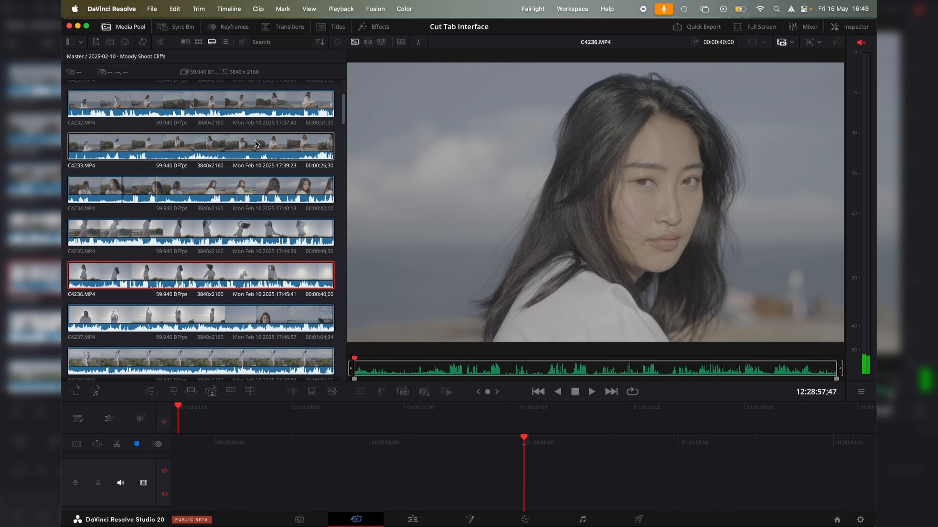
Place C4259.MP4 on the empty timeline and play it
{"action": "scroll", "coordinate": [257, 144], "scroll_direction": "down", "scroll_amount": 15}
{"action": "left_click", "coordinate": [103, 295]}
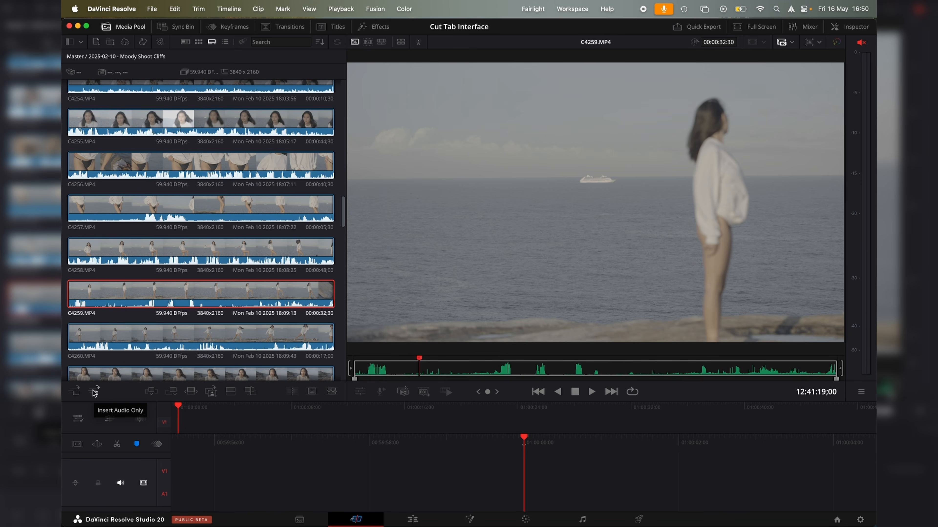
{"action": "left_click_drag", "start_coordinate": [115, 294], "coordinate": [527, 474]}
{"action": "key", "text": "space"}
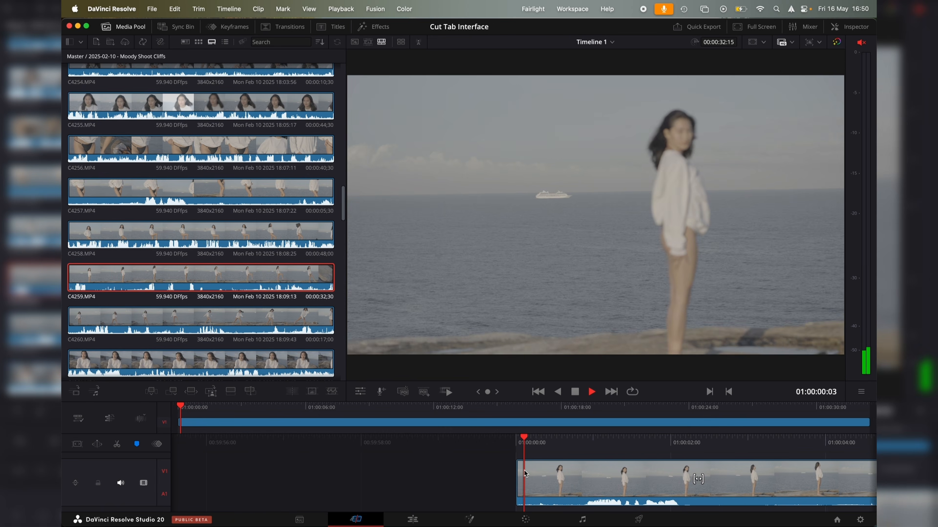
Open the Inspector and set the clip's zoom to 1.160 and its X position to -123.000
{"action": "left_click", "coordinate": [849, 26]}
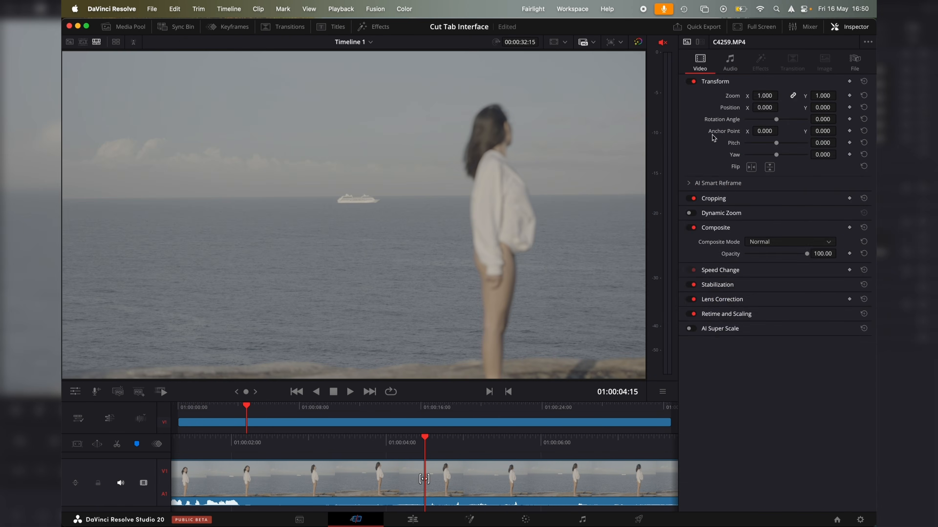
{"action": "left_click_drag", "start_coordinate": [768, 95], "coordinate": [778, 118]}
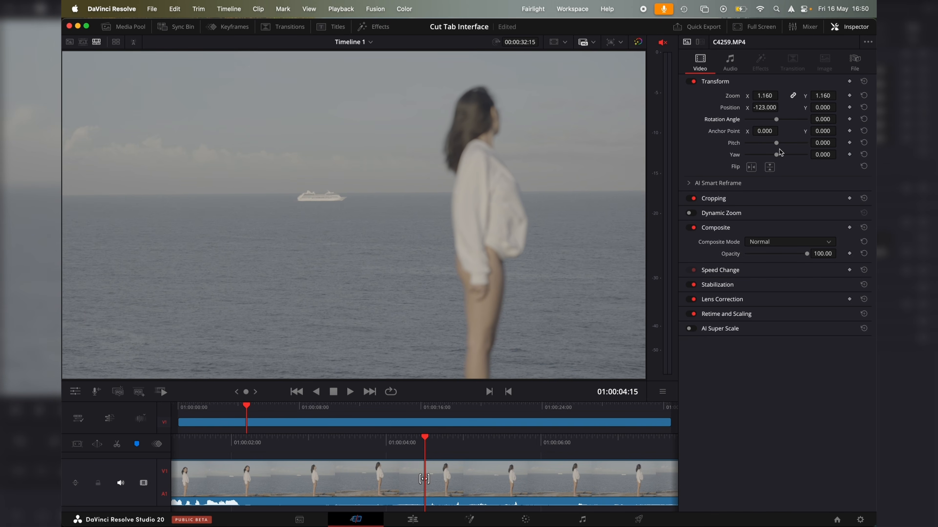
Try flipping the clip horizontally and back, and look at the AI Smart Reframe options
{"action": "left_click", "coordinate": [750, 167]}
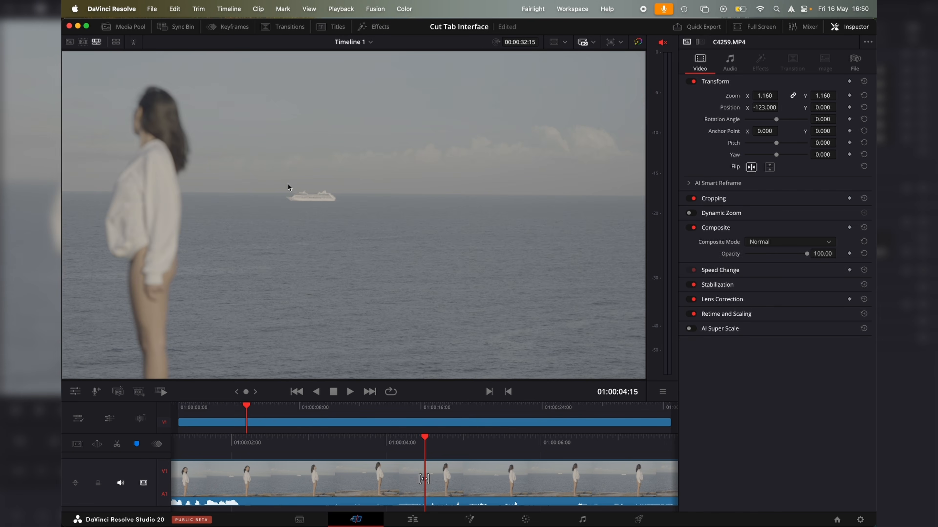
{"action": "left_click", "coordinate": [751, 167]}
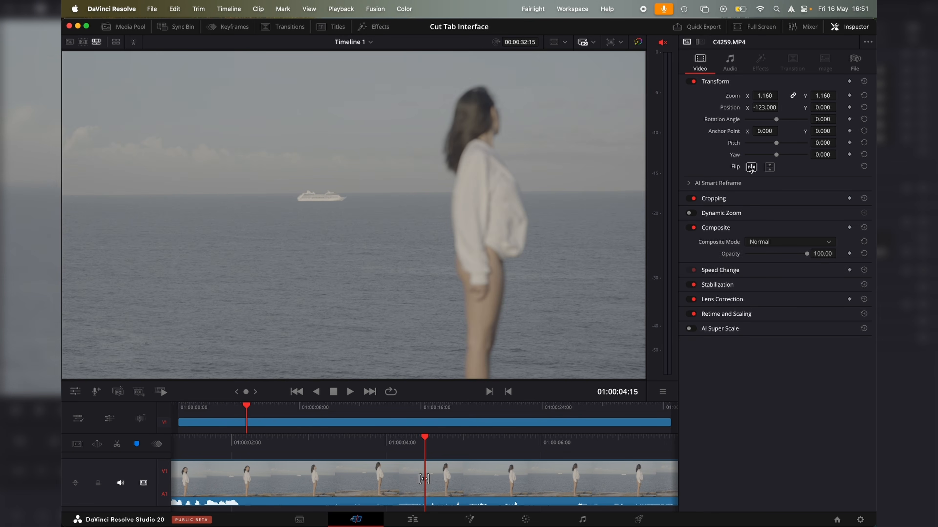
{"action": "left_click", "coordinate": [751, 167]}
{"action": "left_click", "coordinate": [751, 167]}
{"action": "left_click", "coordinate": [755, 184]}
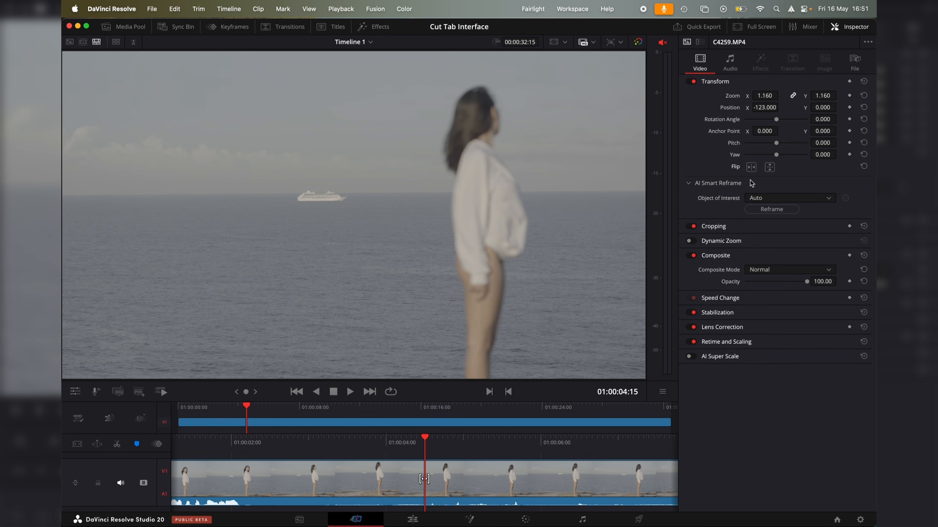
{"action": "left_click", "coordinate": [719, 183]}
Try cropping the clip by 395.520 on the left and 234.240 on the right with a softness of 64.890
{"action": "left_click", "coordinate": [724, 200]}
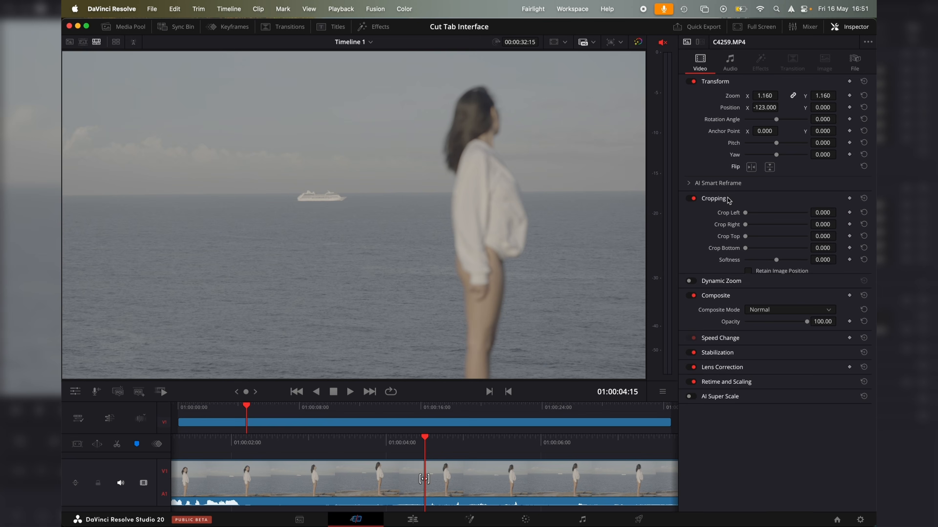
{"action": "mouse_move", "coordinate": [745, 213]}
{"action": "left_mouse_down"}
{"action": "mouse_move", "coordinate": [764, 214]}
{"action": "mouse_move", "coordinate": [752, 226]}
{"action": "left_mouse_up"}
{"action": "left_click_drag", "start_coordinate": [776, 259], "coordinate": [795, 263]}
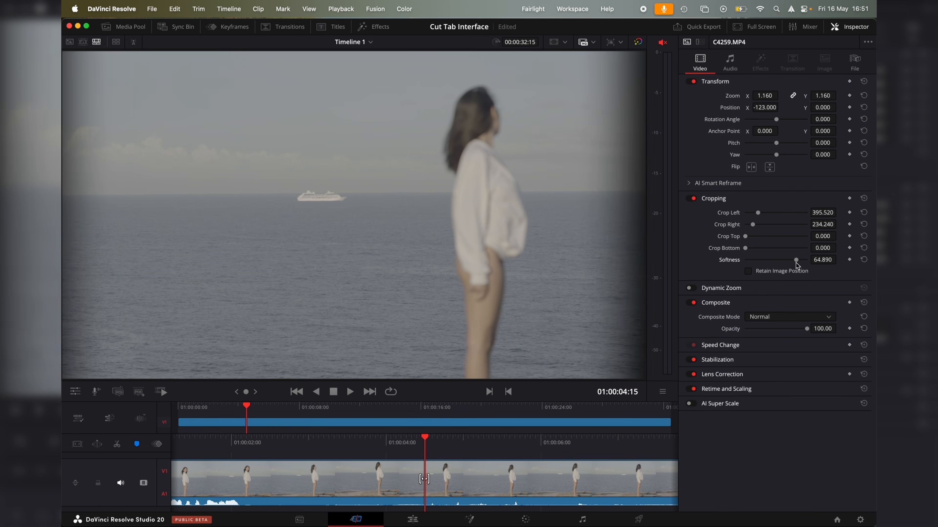
{"action": "left_click", "coordinate": [733, 200]}
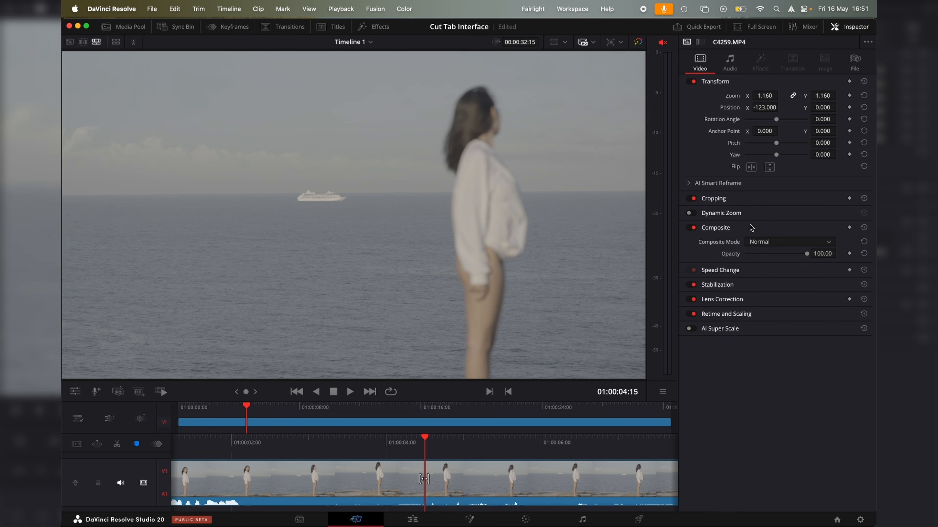
Try Dynamic Zoom with Ease In on the clip and switch it off again
{"action": "left_click", "coordinate": [751, 215]}
{"action": "left_click", "coordinate": [719, 214]}
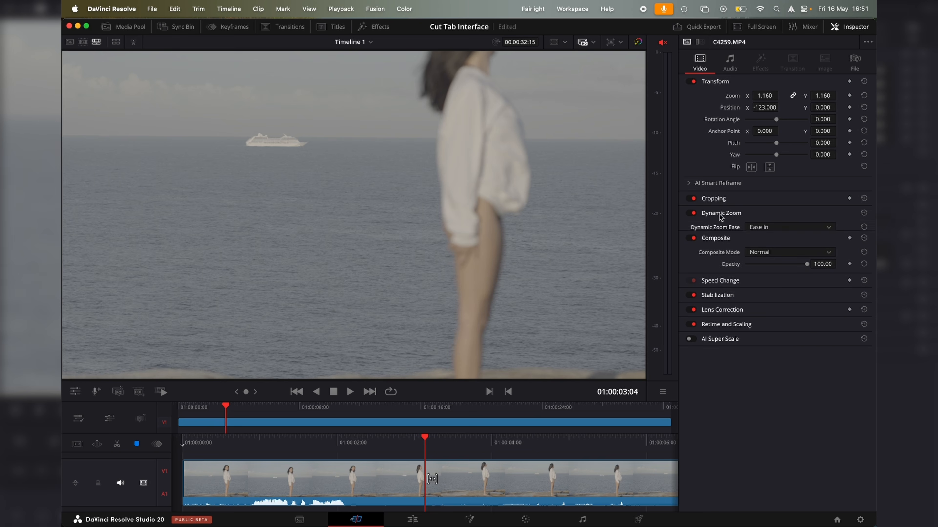
{"action": "left_click", "coordinate": [693, 213]}
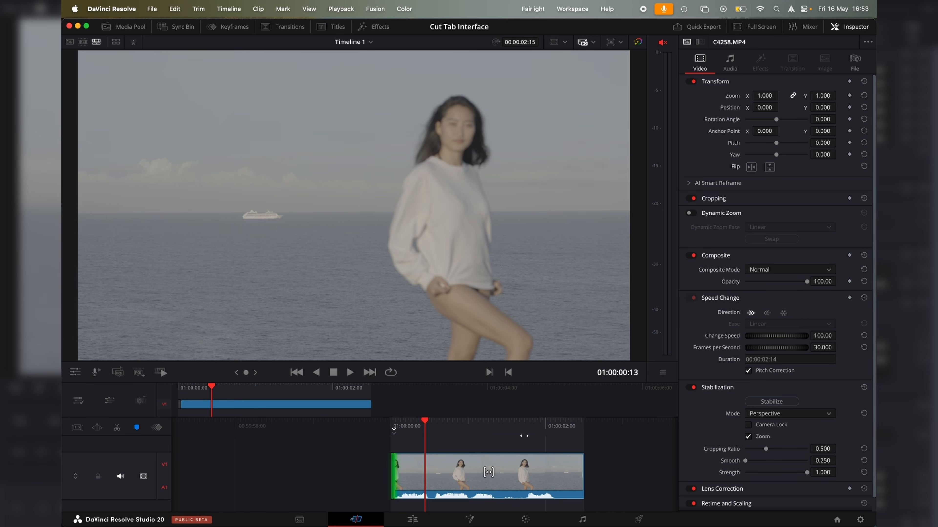
Stabilize the C4258.MP4 clip in Perspective mode, and try lens distortion values between -0.344 and 0.557
{"action": "left_click", "coordinate": [771, 402]}
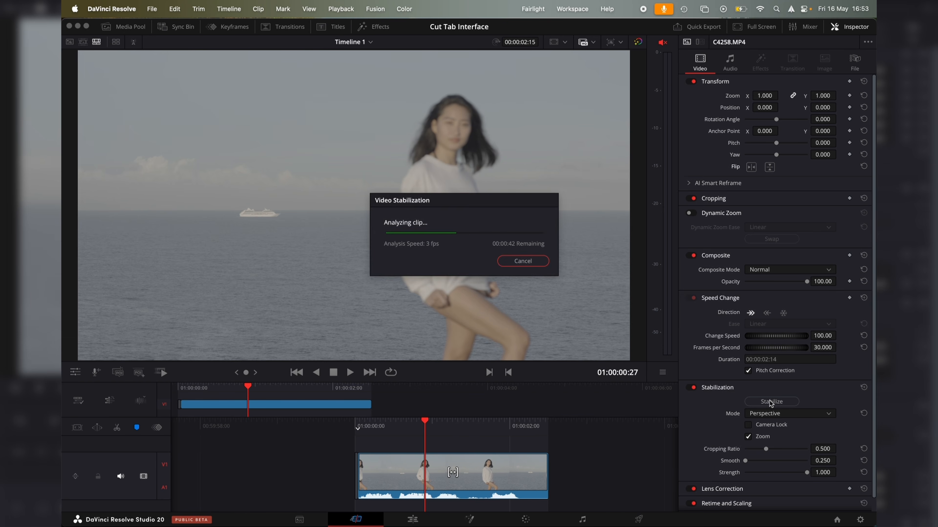
{"action": "scroll", "coordinate": [787, 384], "scroll_direction": "down", "scroll_amount": 2}
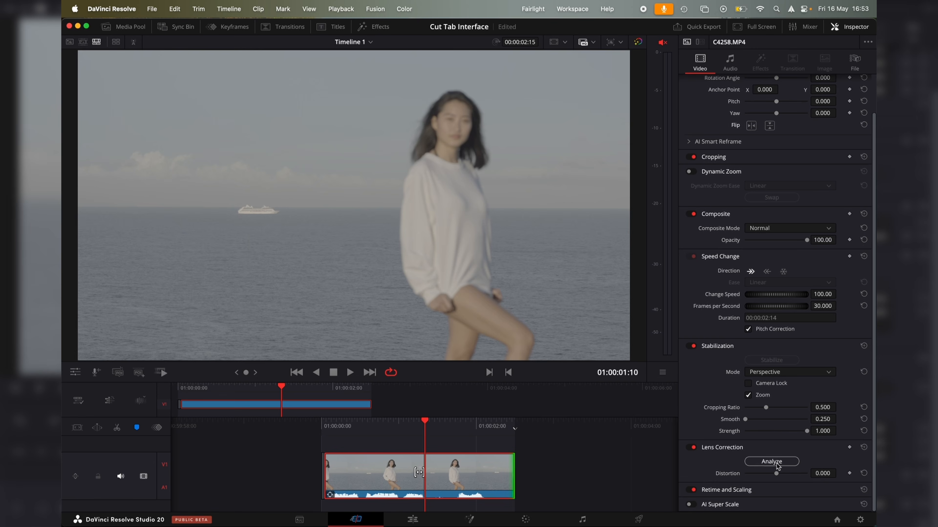
{"action": "left_click", "coordinate": [778, 464]}
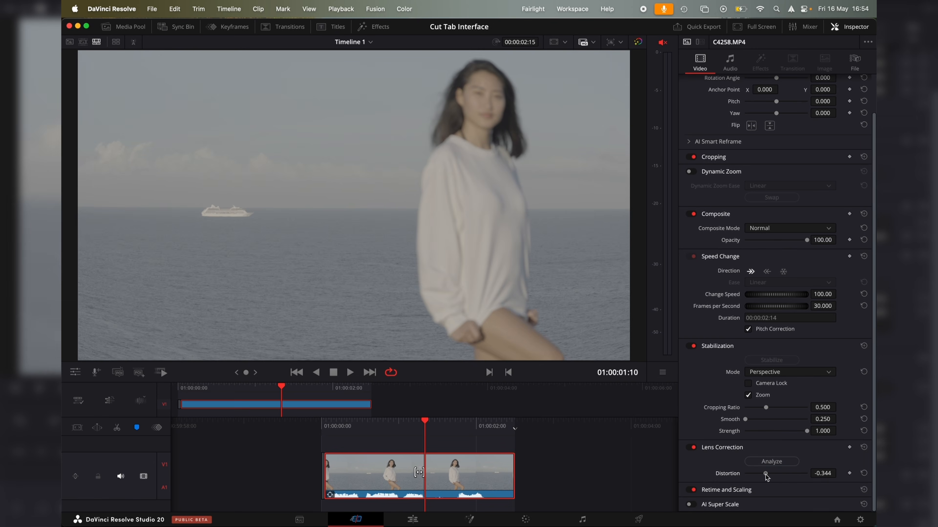
{"action": "left_click_drag", "start_coordinate": [773, 474], "coordinate": [793, 474]}
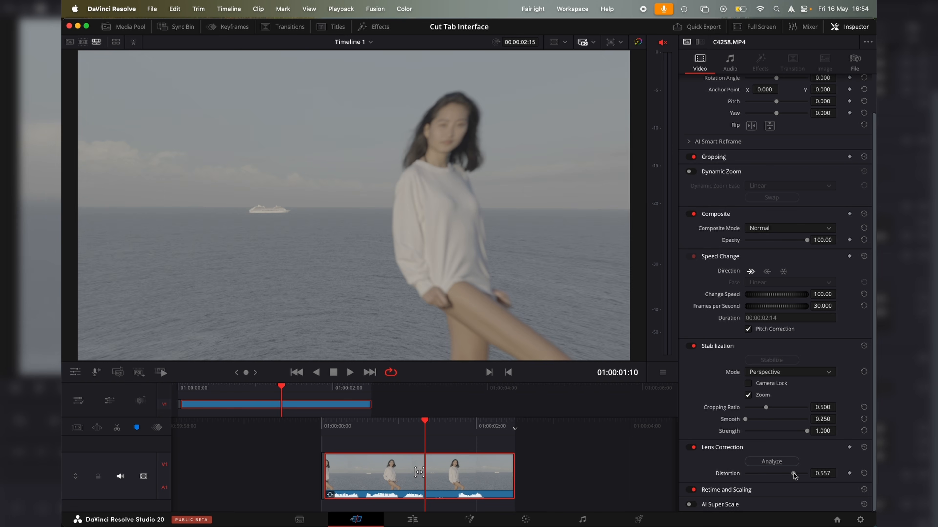
Look through the Retime and Scaling options of the clip and choose Optical Flow as its Retime Process
{"action": "left_click", "coordinate": [763, 493]}
{"action": "left_click", "coordinate": [777, 441]}
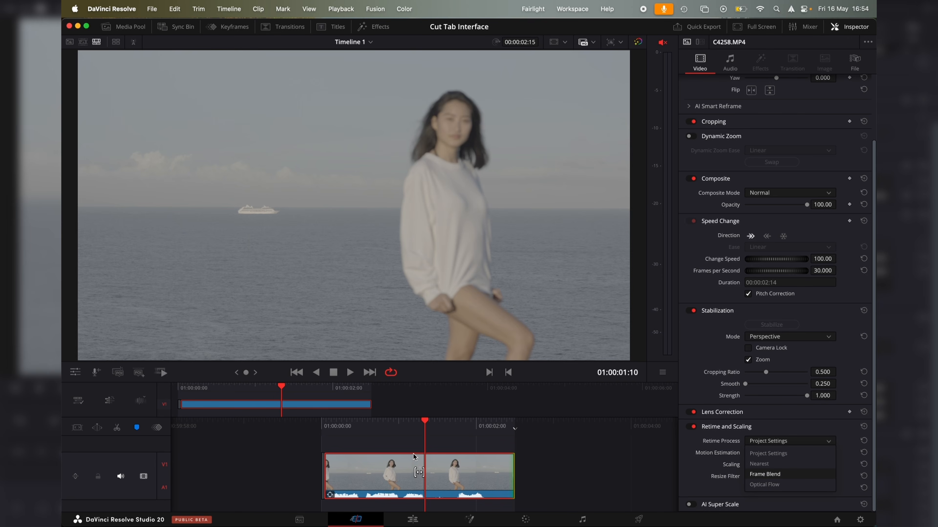
{"action": "left_click", "coordinate": [440, 477]}
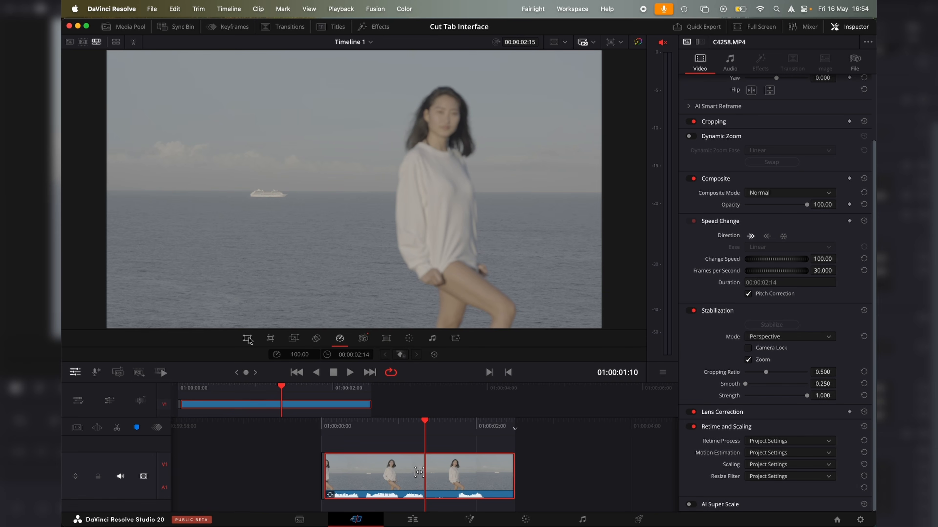
{"action": "left_click", "coordinate": [247, 338]}
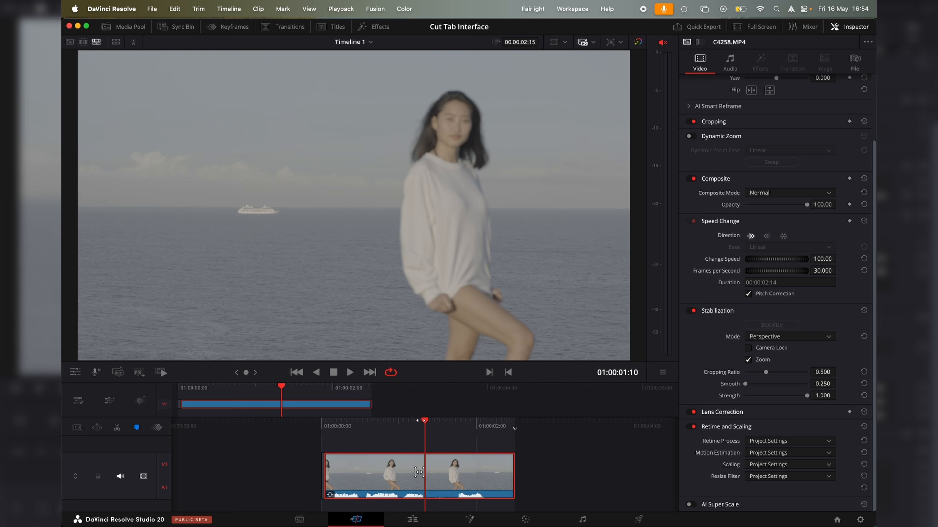
{"action": "left_click_drag", "start_coordinate": [420, 420], "coordinate": [454, 427]}
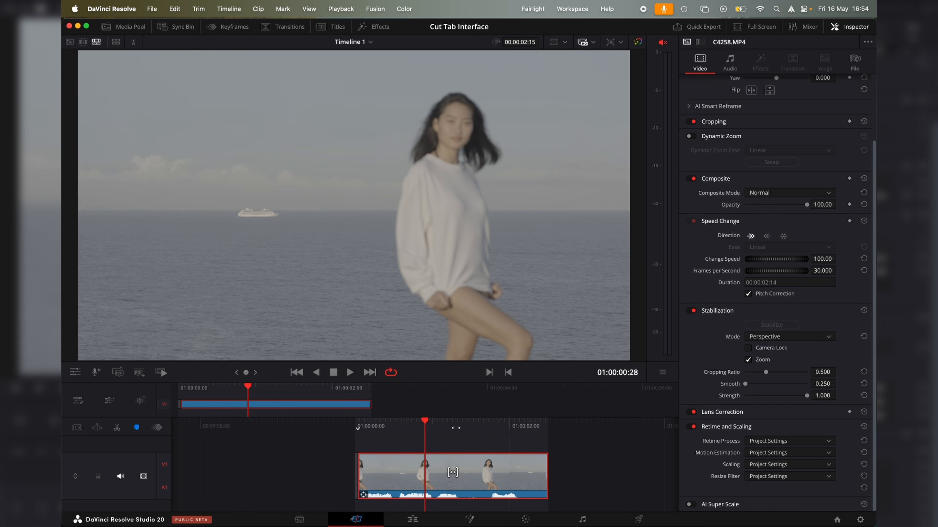
{"action": "left_click", "coordinate": [771, 439]}
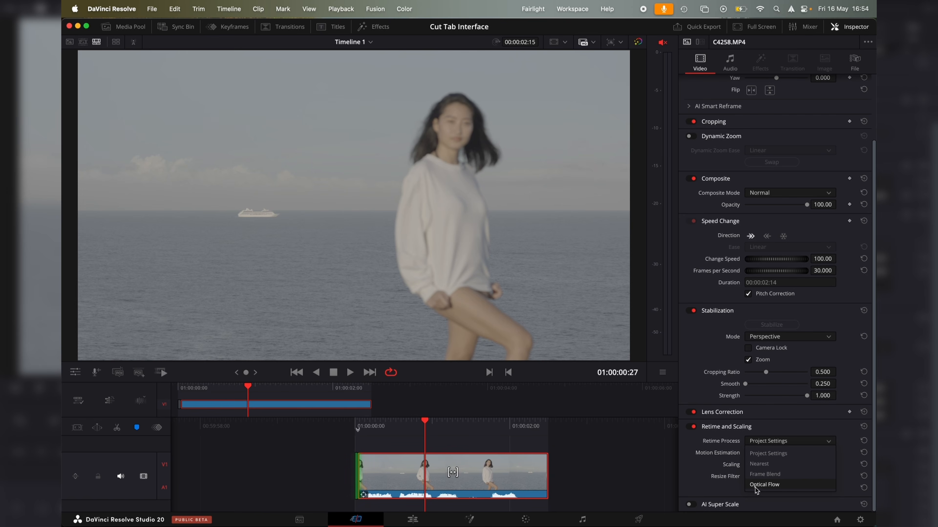
{"action": "left_click", "coordinate": [758, 484]}
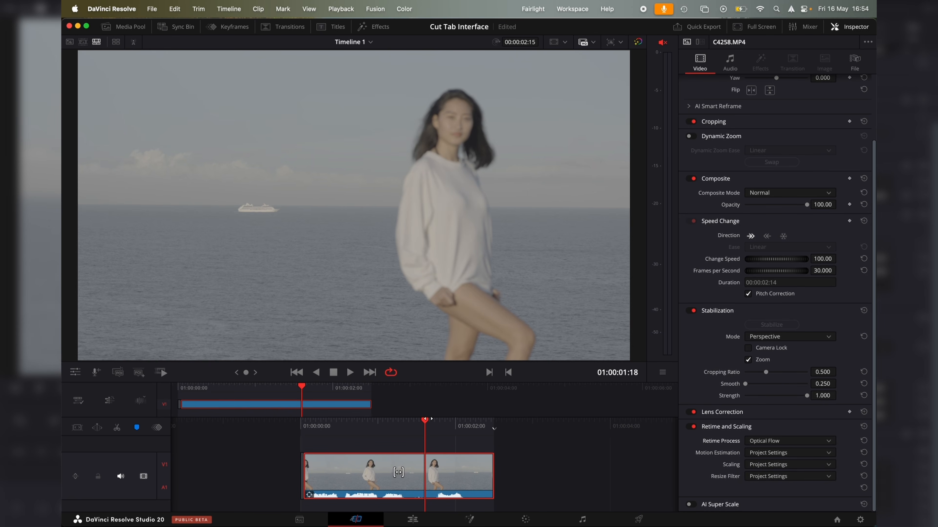
Change the speed of the C4258.MP4 clip on the timeline to 10 percent
{"action": "left_click_drag", "start_coordinate": [451, 421], "coordinate": [518, 422]}
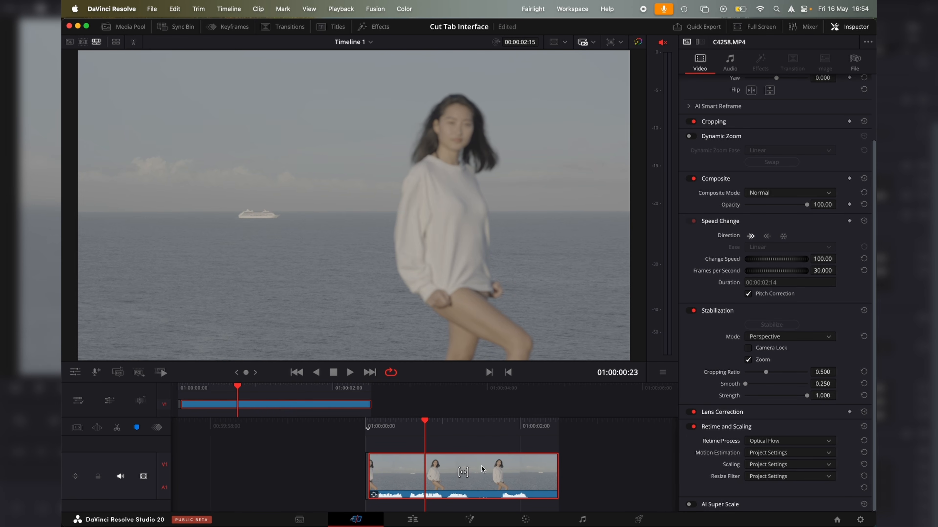
{"action": "right_click", "coordinate": [408, 476]}
{"action": "right_click", "coordinate": [427, 465]}
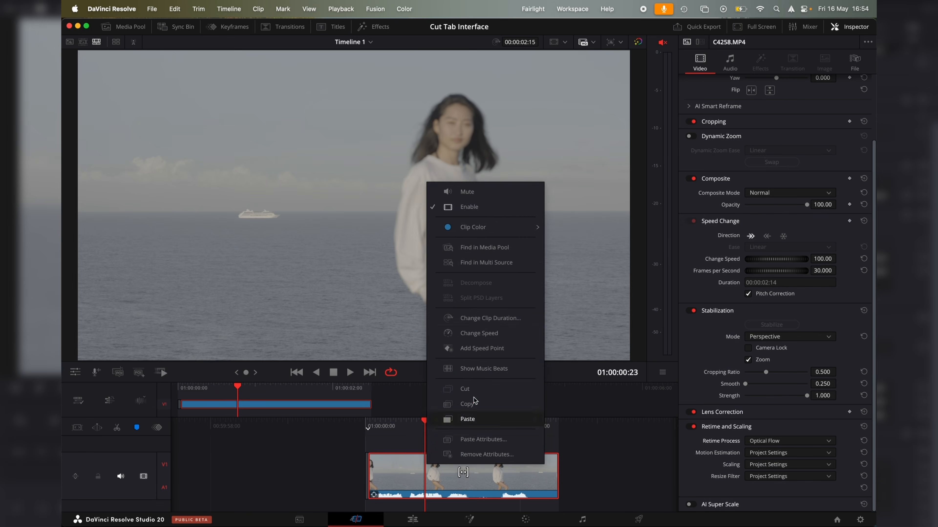
{"action": "left_click", "coordinate": [477, 333]}
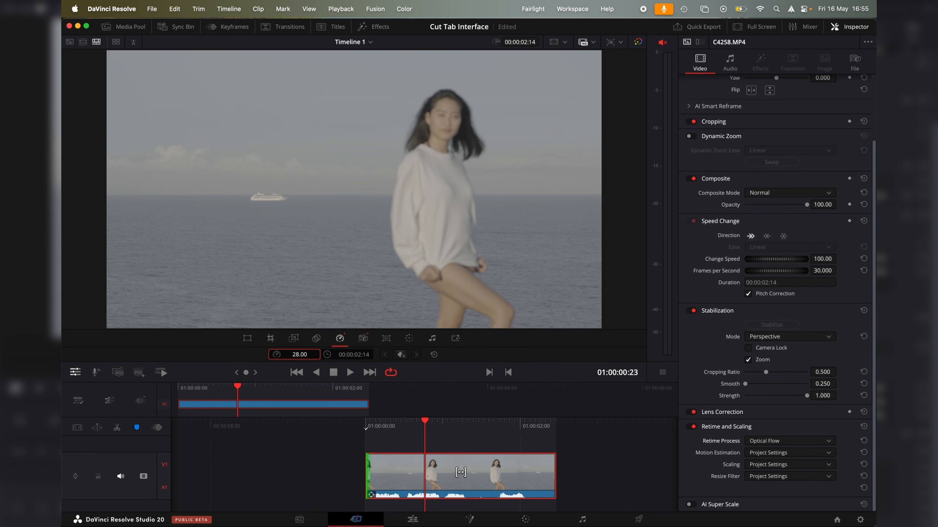
{"action": "key", "text": "Return"}
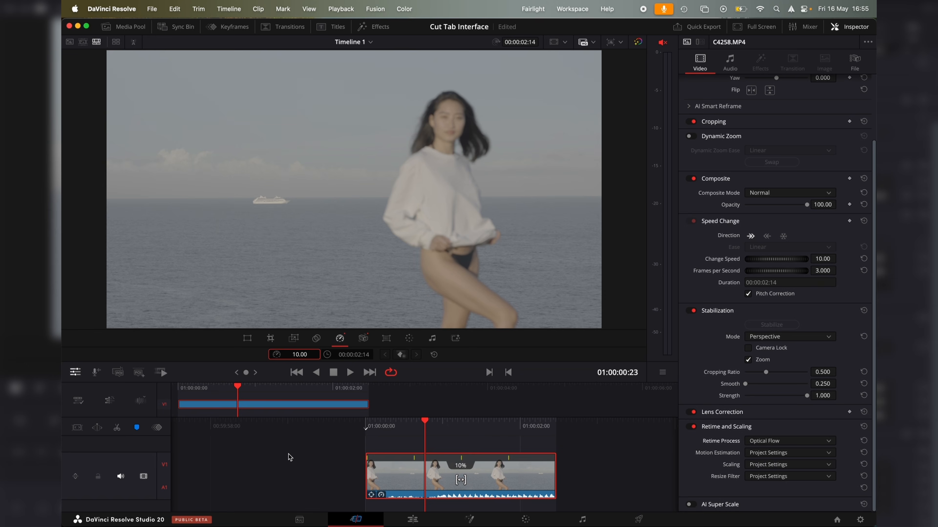
Play the slowed clip with the project's retime setting, set its Retime Process to Optical Flow and play it again
{"action": "key", "text": "space"}
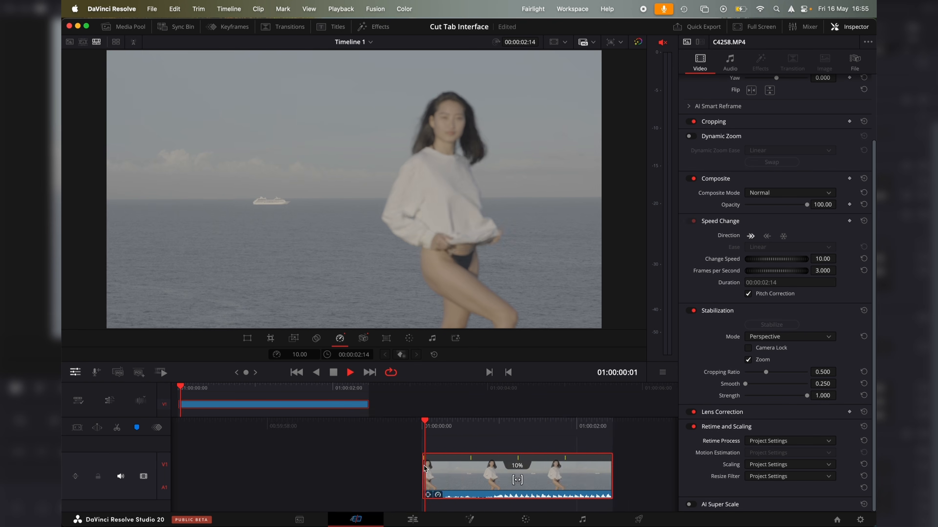
{"action": "key", "text": "space"}
{"action": "left_click", "coordinate": [787, 441]}
{"action": "left_click", "coordinate": [772, 485]}
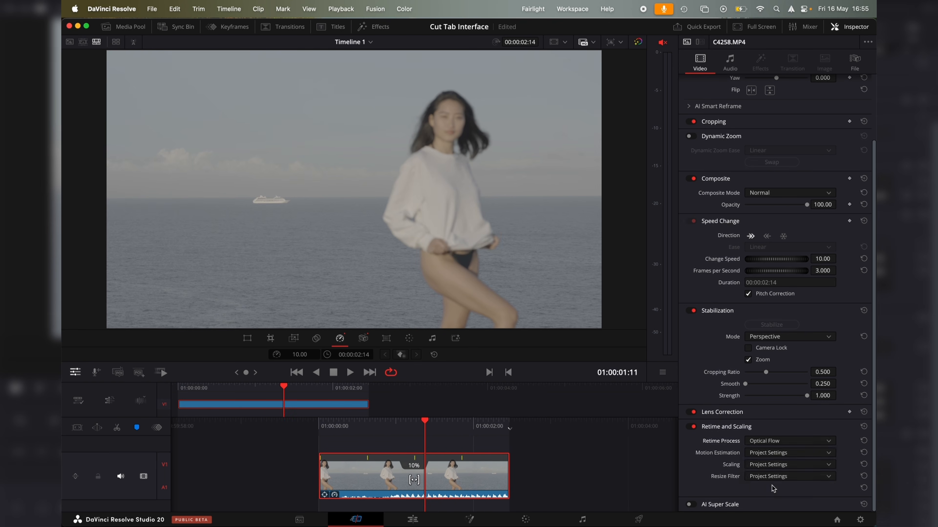
{"action": "key", "text": "space"}
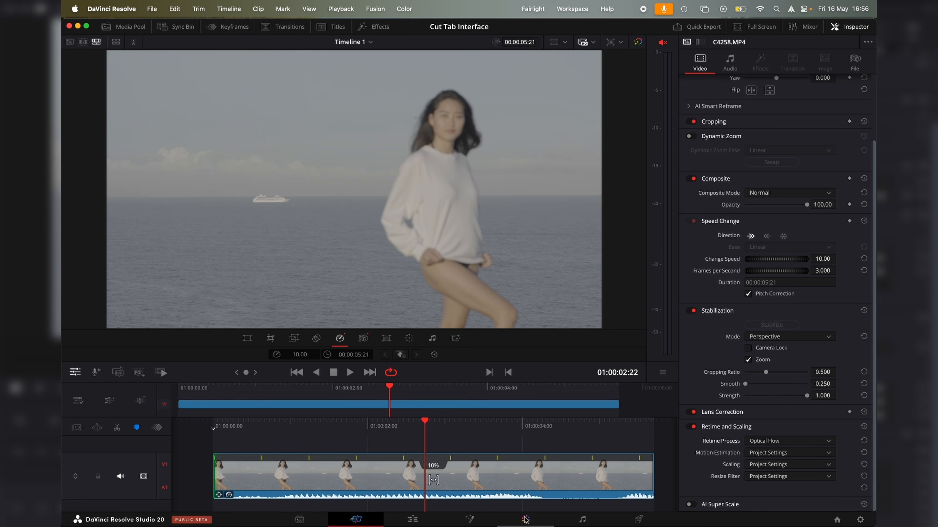
Switch to the Color page and set the node graph to Timeline level instead of Clip
{"action": "left_click", "coordinate": [525, 520]}
{"action": "left_click", "coordinate": [587, 40]}
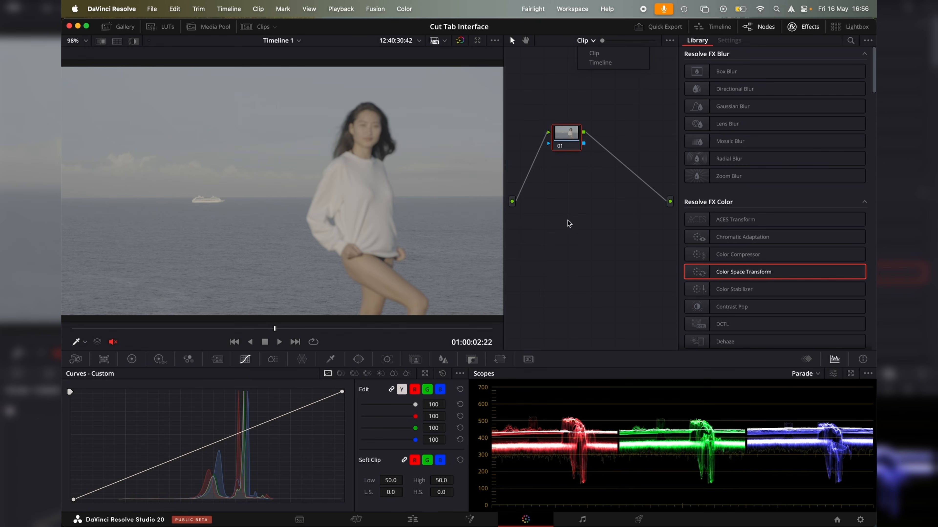
{"action": "left_click", "coordinate": [570, 232]}
{"action": "left_click", "coordinate": [592, 43]}
{"action": "left_click", "coordinate": [593, 63]}
{"action": "left_click", "coordinate": [593, 43]}
{"action": "left_click", "coordinate": [593, 63]}
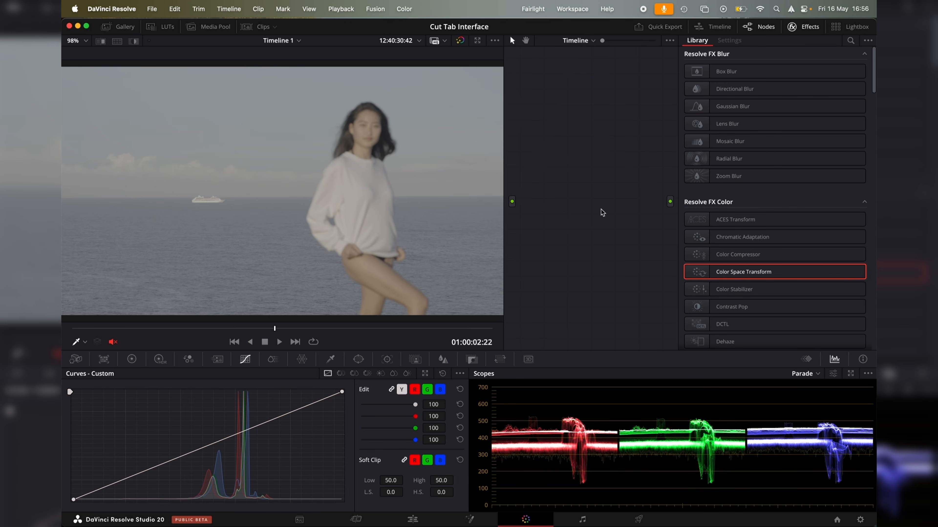
Add a serial node to the timeline node graph and apply the Color Space Transform effect to it
{"action": "key", "text": "alt+s"}
{"action": "mouse_move", "coordinate": [571, 137]}
{"action": "left_mouse_down"}
{"action": "mouse_move", "coordinate": [587, 178]}
{"action": "mouse_move", "coordinate": [582, 149]}
{"action": "left_mouse_up"}
{"action": "left_click_drag", "start_coordinate": [727, 270], "coordinate": [578, 148]}
Set the Color Space Transform's input to Sony S-Gamut3.Cine with Sony S-Log3 gamma and its output color space to Rec.709
{"action": "left_click", "coordinate": [790, 81]}
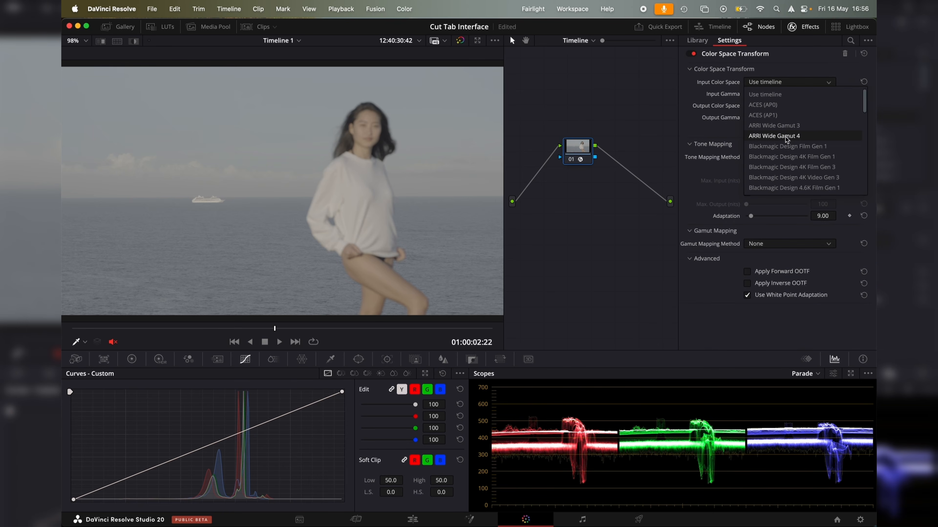
{"action": "scroll", "coordinate": [785, 138], "scroll_direction": "down", "scroll_amount": 12}
{"action": "left_click", "coordinate": [843, 157]}
{"action": "left_click", "coordinate": [789, 93]}
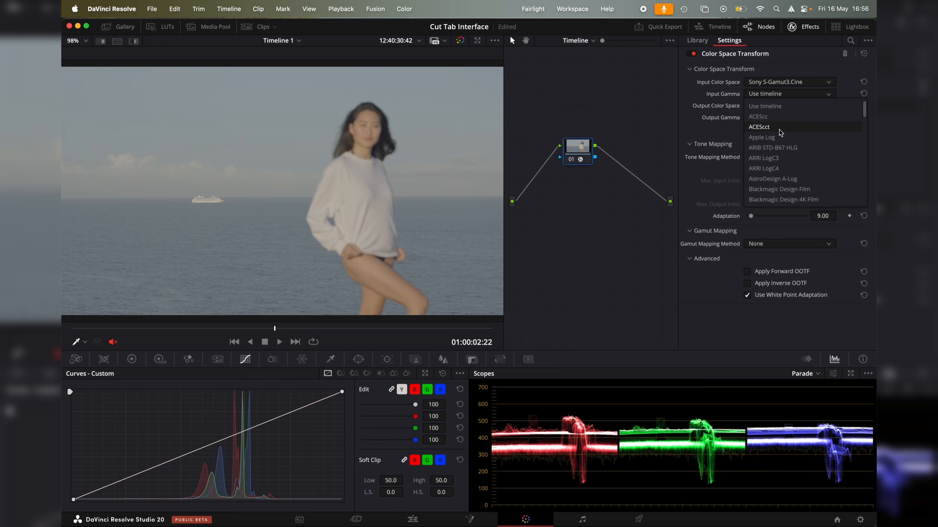
{"action": "scroll", "coordinate": [779, 162], "scroll_direction": "down", "scroll_amount": 15}
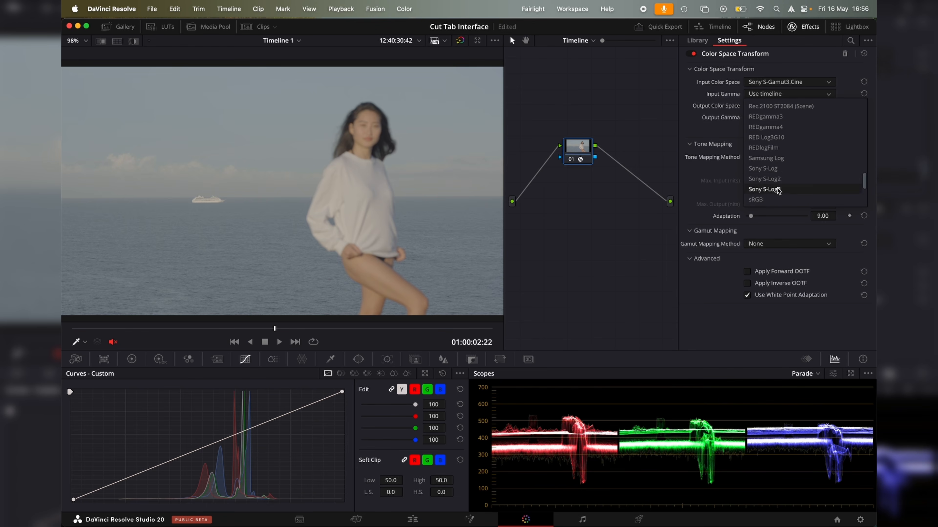
{"action": "left_click", "coordinate": [776, 190]}
{"action": "left_click", "coordinate": [778, 105]}
{"action": "scroll", "coordinate": [777, 150], "scroll_direction": "down", "scroll_amount": 10}
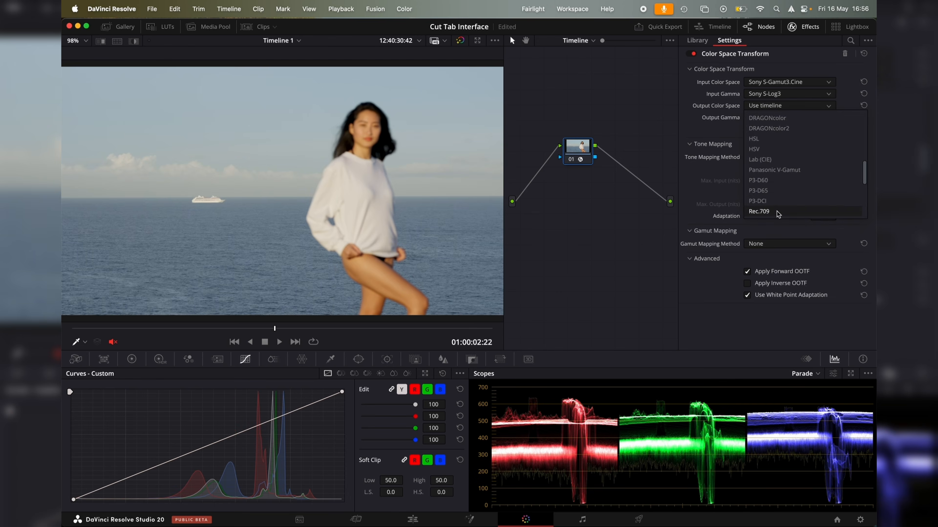
{"action": "left_click", "coordinate": [777, 212]}
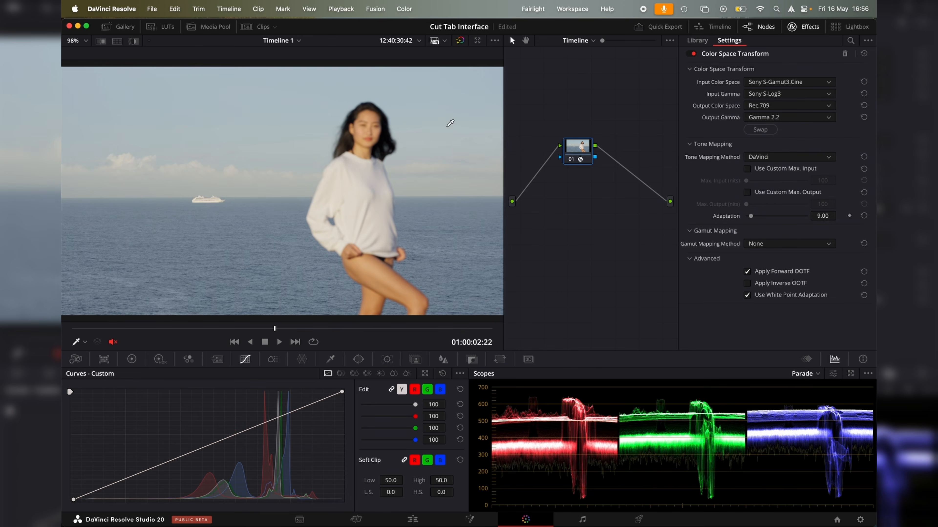
Compare the image with and without the Color Space Transform node and check its output color space options
{"action": "key", "text": "super+d"}
{"action": "key", "text": "super+d"}
{"action": "key", "text": "super+d"}
{"action": "key", "text": "super+d"}
{"action": "left_click", "coordinate": [765, 106]}
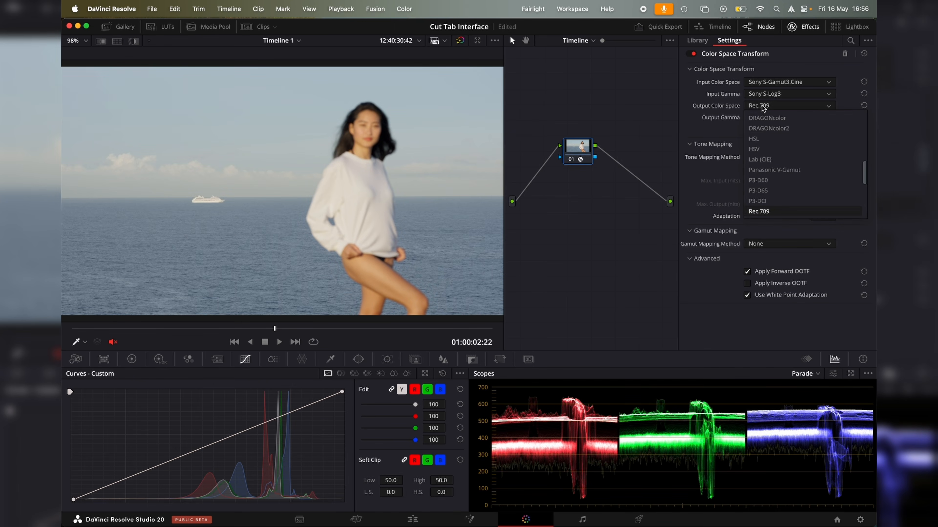
{"action": "left_click", "coordinate": [812, 110]}
{"action": "left_click_drag", "start_coordinate": [578, 145], "coordinate": [573, 133]}
Return to the Cut page and play through the color-converted slow-motion clip on the timeline
{"action": "left_click", "coordinate": [355, 519]}
{"action": "key", "text": "space"}
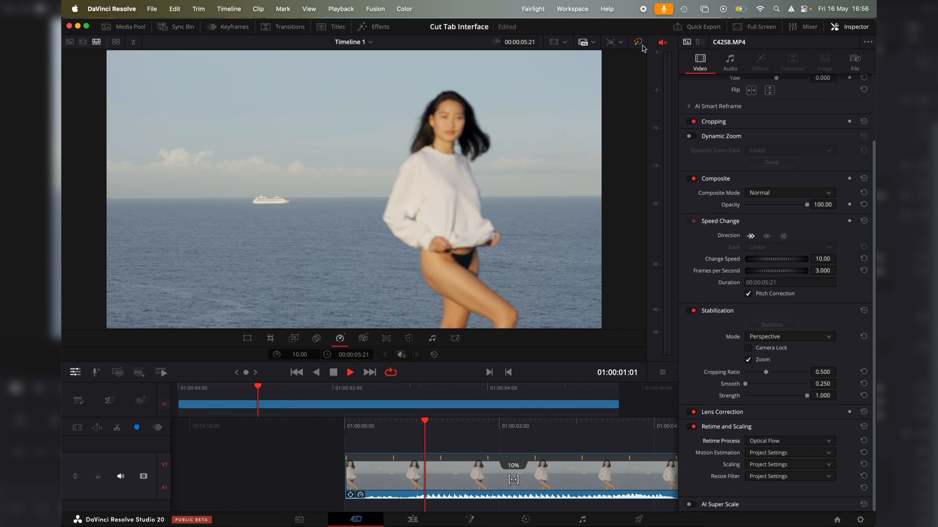
{"action": "key", "text": "space"}
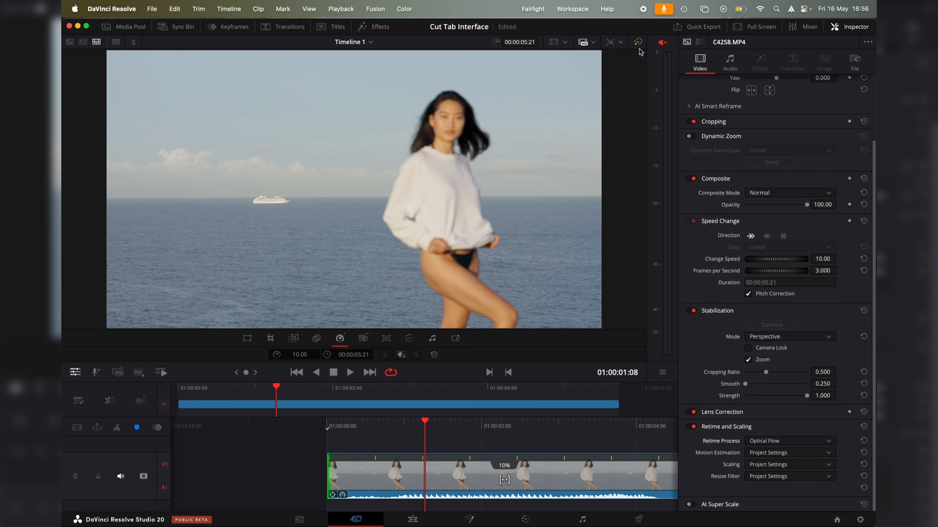
{"action": "key", "text": "space"}
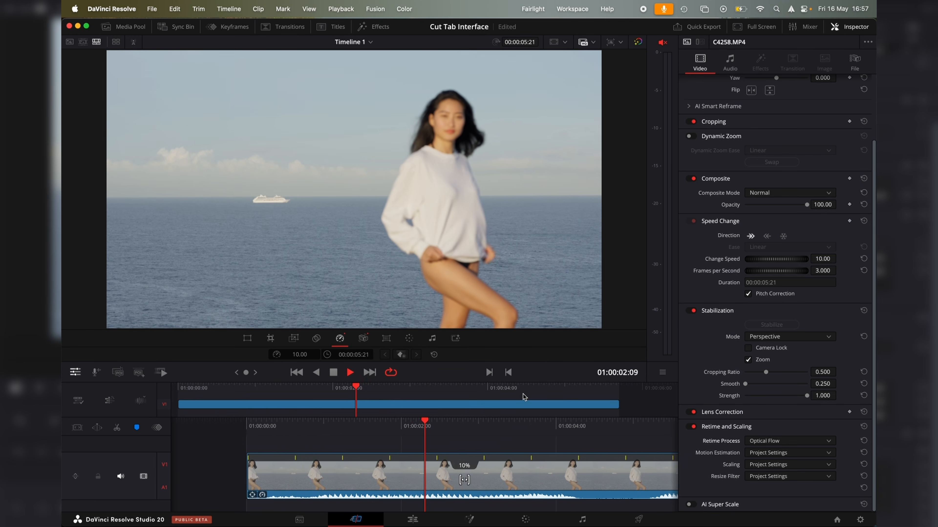
{"action": "key", "text": "space"}
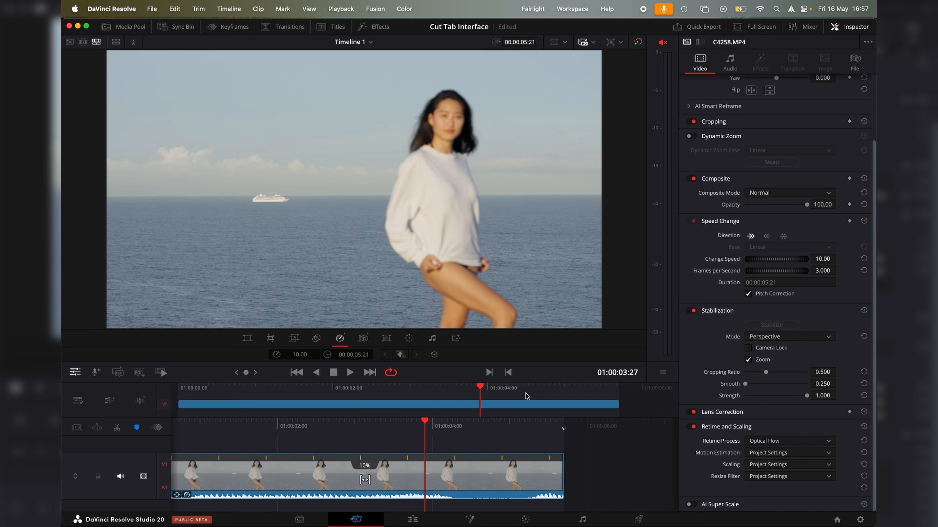
{"action": "key", "text": "alt+l"}
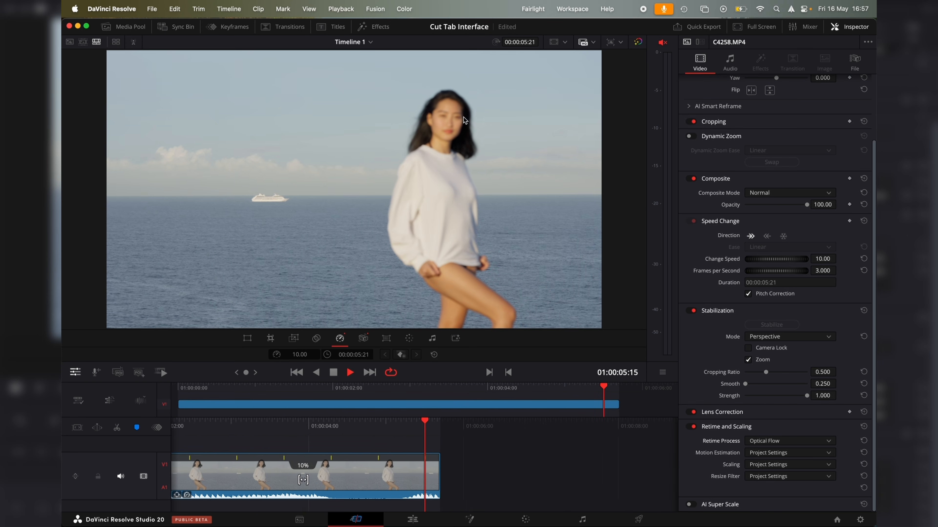
{"action": "key", "text": "space"}
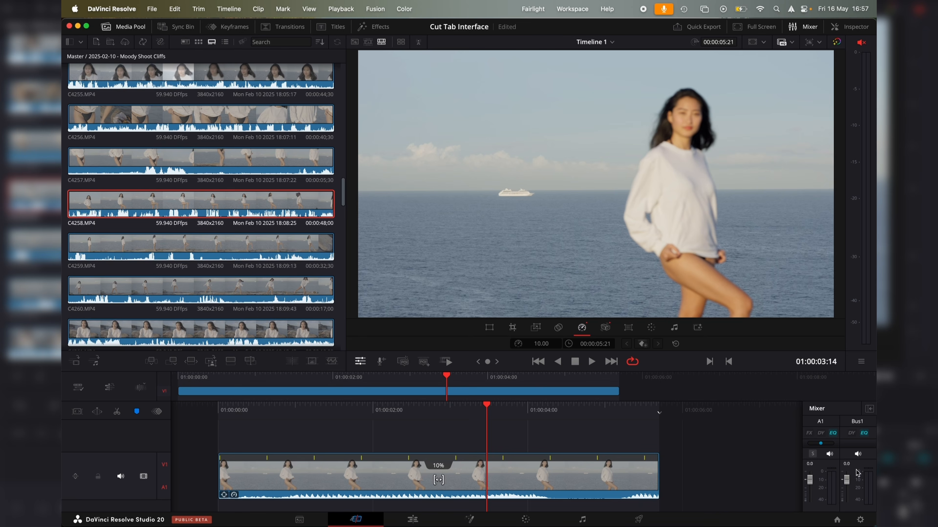
View the Dynamics controls of audio track A1 from the Mixer, and hide the Mixer
{"action": "left_click", "coordinate": [820, 433]}
{"action": "left_click_drag", "start_coordinate": [450, 89], "coordinate": [435, 74]}
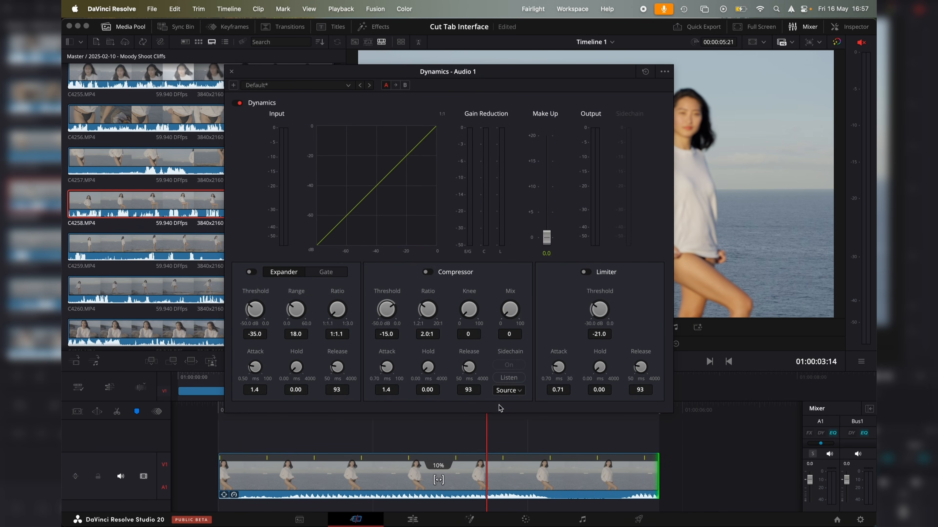
{"action": "left_click", "coordinate": [232, 73]}
{"action": "left_click", "coordinate": [793, 26]}
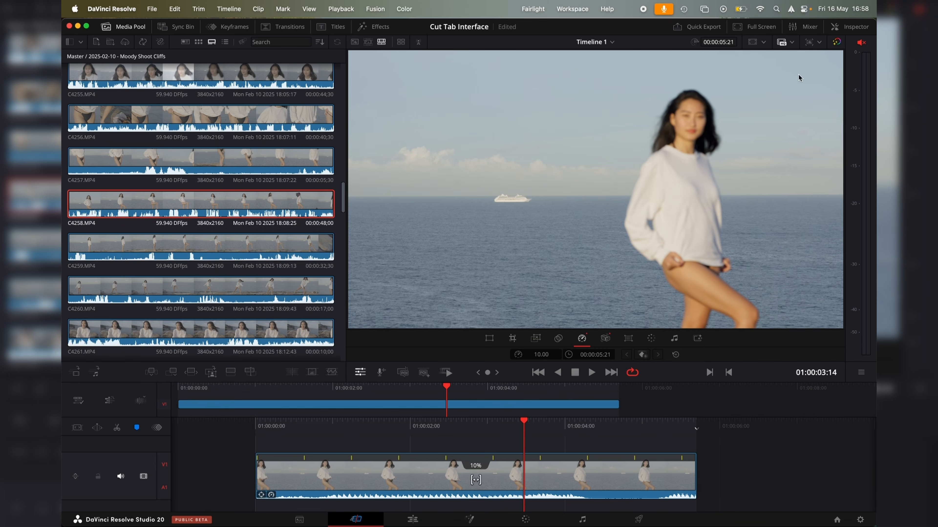
Play the timeline in the full-screen viewer and return to the normal Cut page layout
{"action": "left_click", "coordinate": [756, 28]}
{"action": "key", "text": "space"}
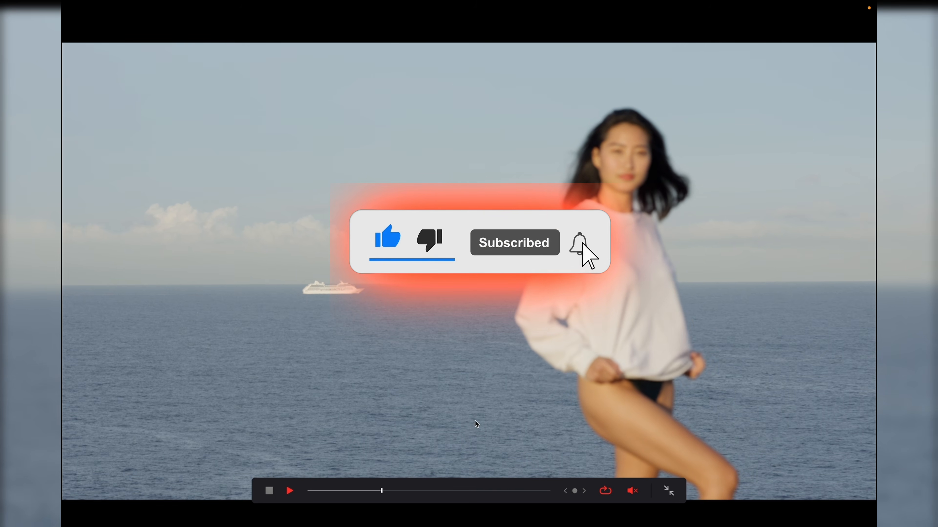
{"action": "key", "text": "Escape"}
{"action": "key", "text": "p"}
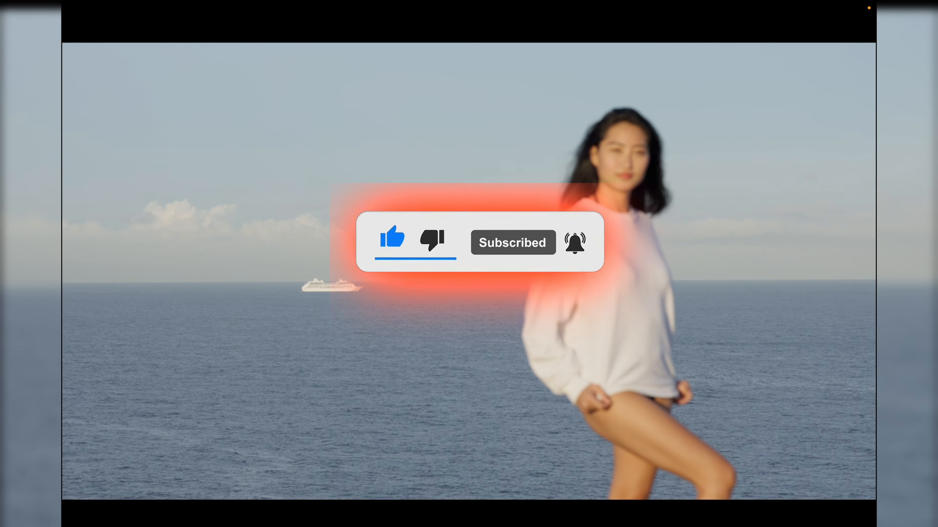
{"action": "key", "text": "Escape"}
Examine the Quick Export presets and the H.264 Master render settings, and cancel without exporting
{"action": "left_click", "coordinate": [699, 28]}
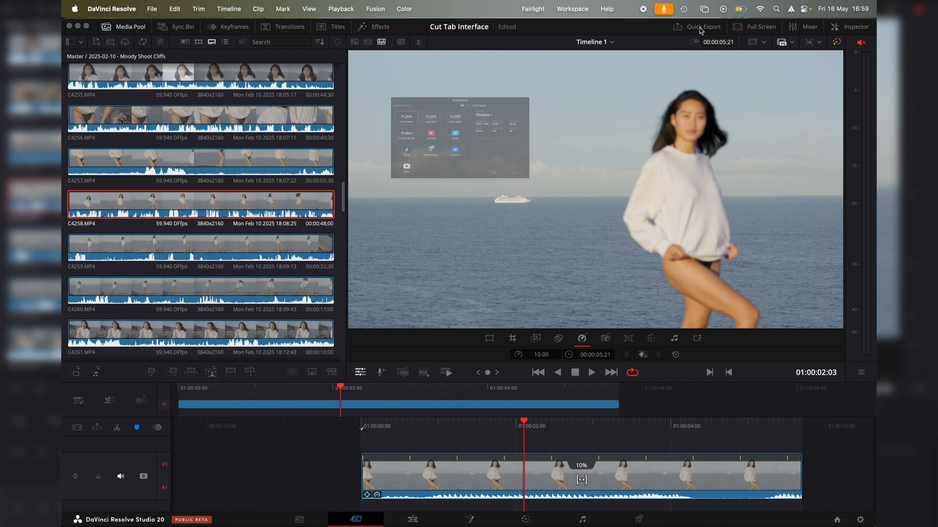
{"action": "left_click_drag", "start_coordinate": [400, 44], "coordinate": [387, 81]}
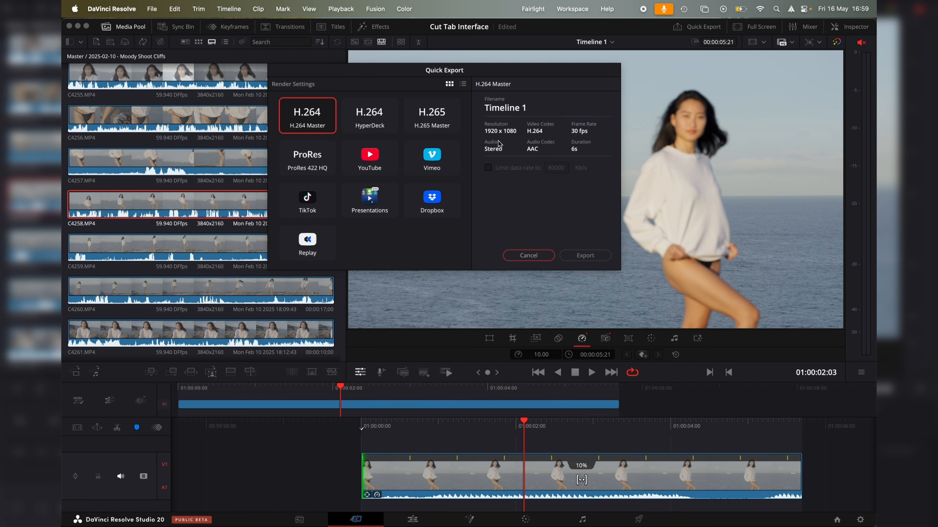
{"action": "left_click", "coordinate": [529, 255]}
Check the timeline resolution options in Project Settings, choose 1920 x 1080 HD, and return to Quick Export
{"action": "left_click", "coordinate": [860, 519]}
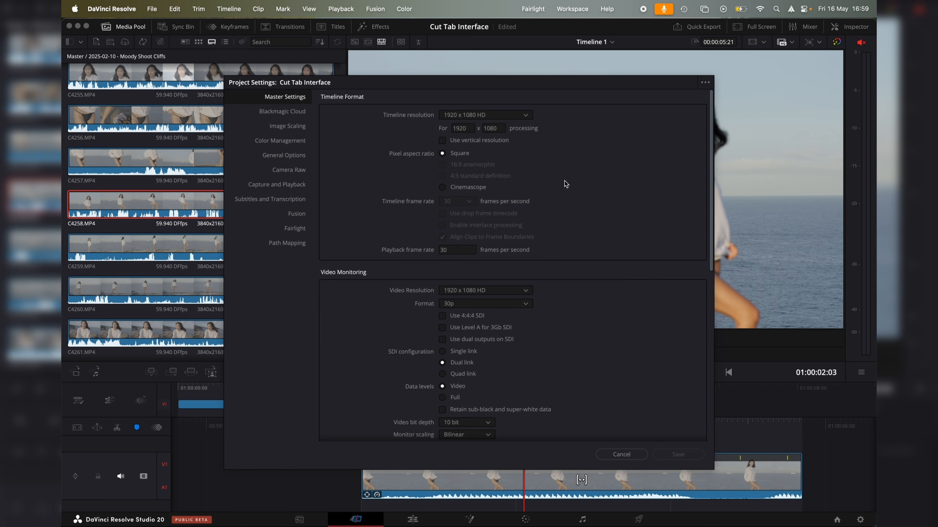
{"action": "left_click", "coordinate": [522, 116]}
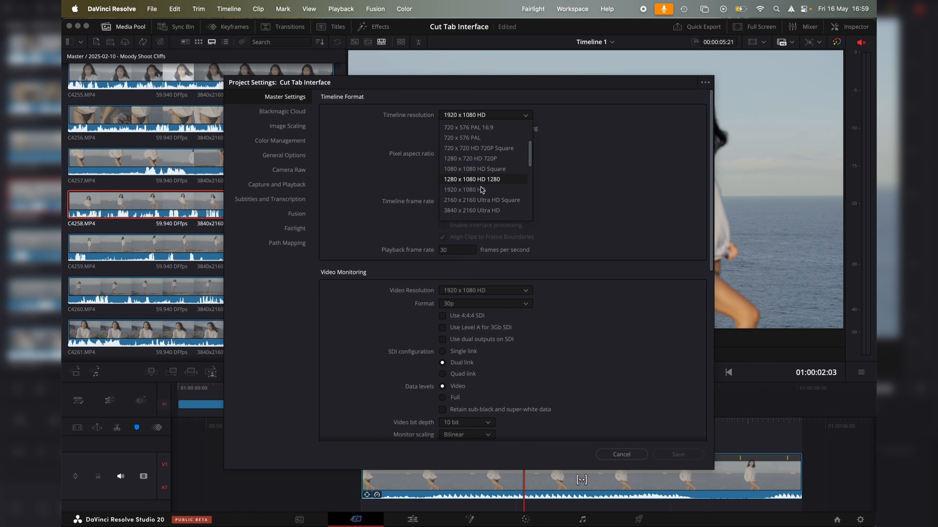
{"action": "left_click", "coordinate": [479, 192]}
{"action": "left_click", "coordinate": [677, 454]}
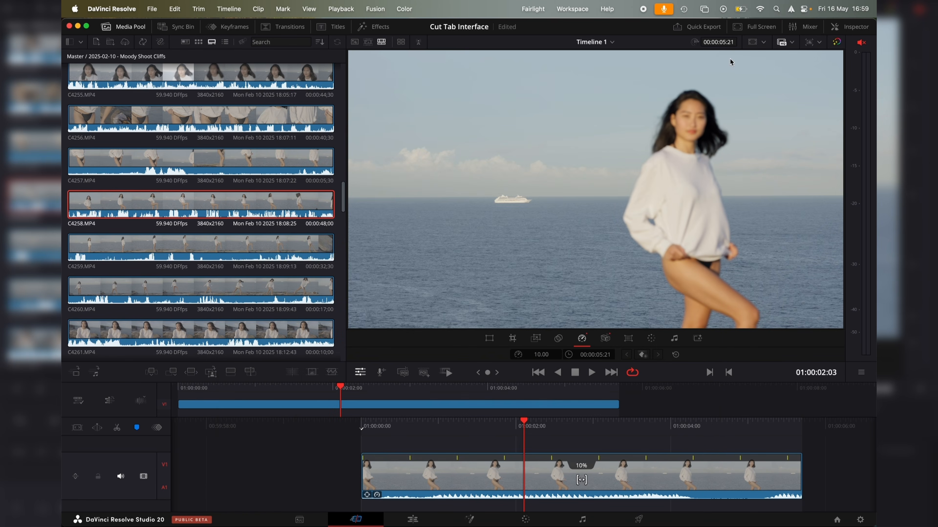
{"action": "left_click", "coordinate": [693, 27]}
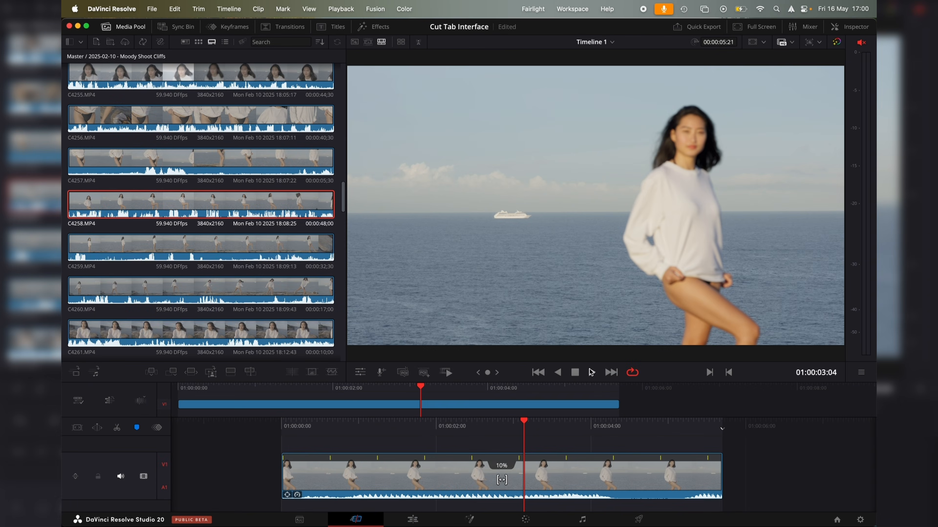
Try the timeline transport controls: jump to the end and start, and play forward and in reverse
{"action": "left_click", "coordinate": [610, 374]}
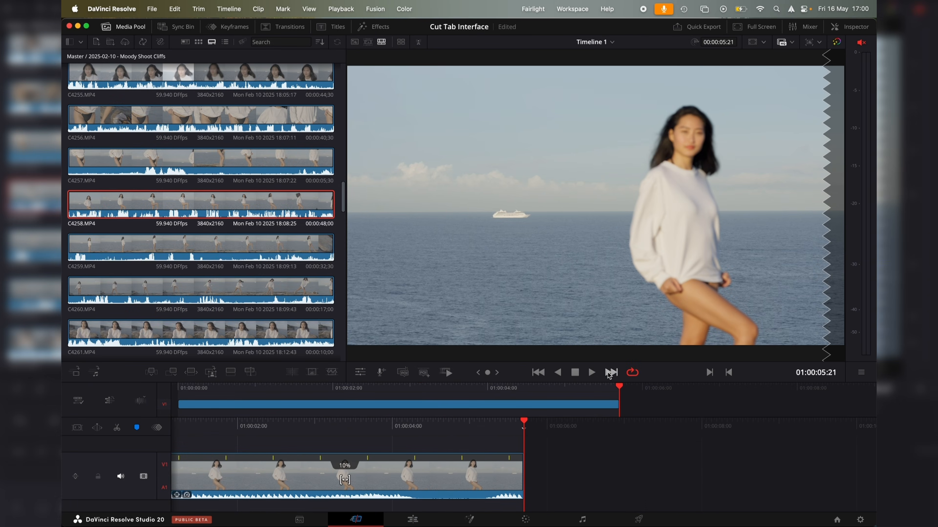
{"action": "left_click", "coordinate": [539, 375]}
{"action": "key", "text": "space"}
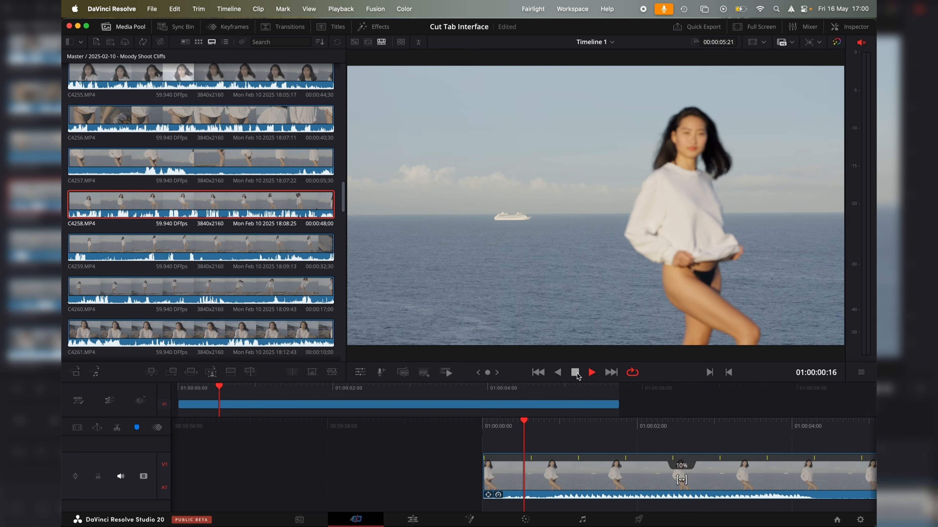
{"action": "left_click", "coordinate": [610, 373]}
{"action": "key", "text": "j"}
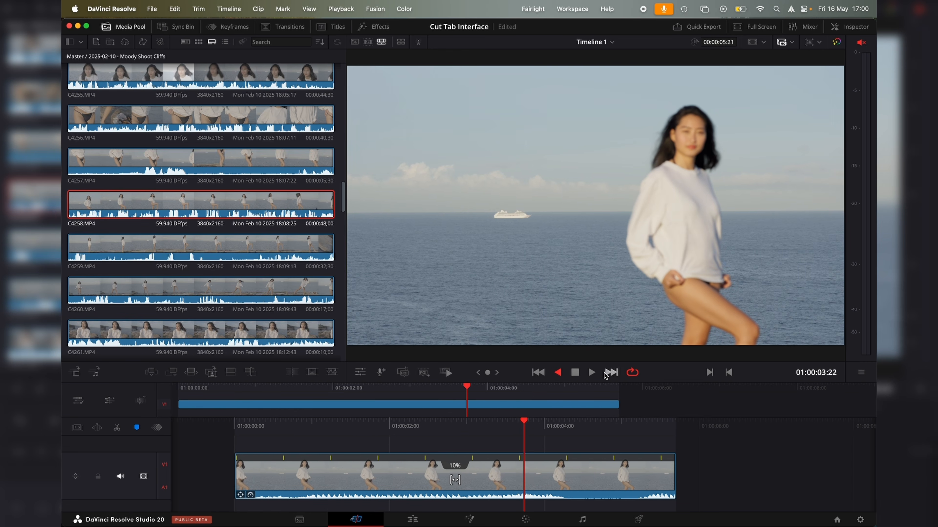
{"action": "key", "text": "l"}
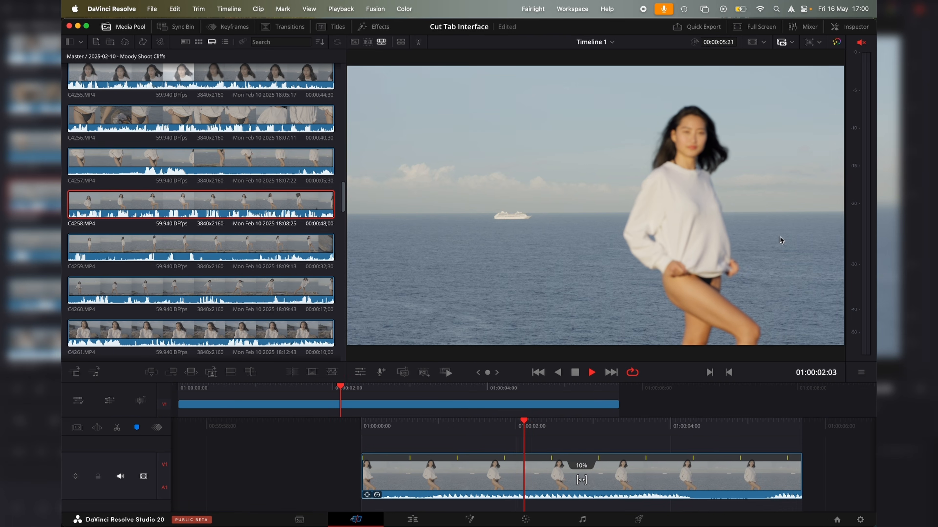
{"action": "key", "text": "space"}
{"action": "key", "text": "l"}
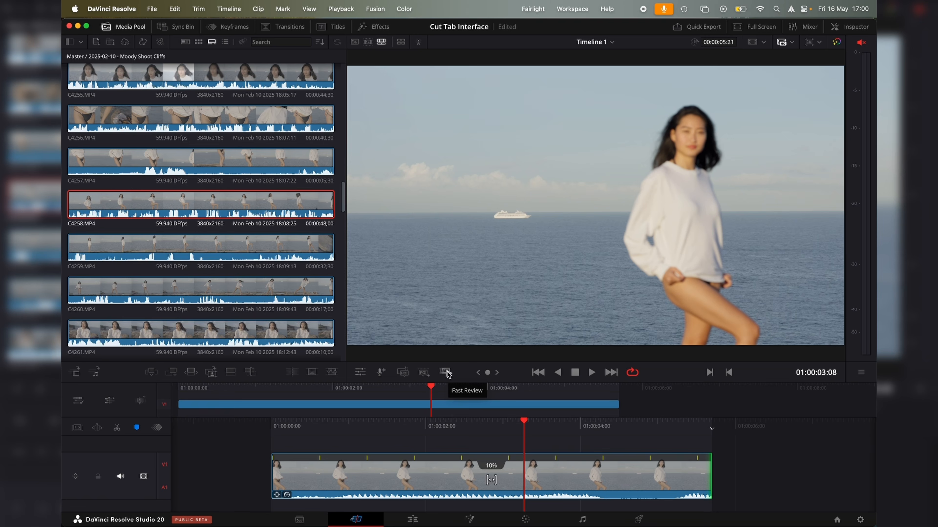
Show the Moody Shoot Cliffs bin as a source tape, scrub through it and run Fast Review
{"action": "left_click", "coordinate": [368, 42]}
{"action": "left_click_drag", "start_coordinate": [360, 350], "coordinate": [580, 352]}
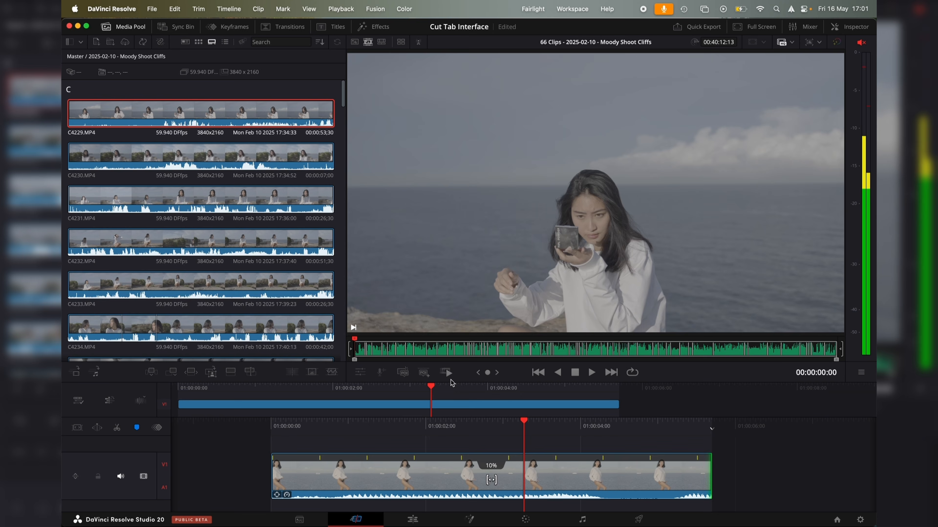
{"action": "left_click", "coordinate": [446, 373]}
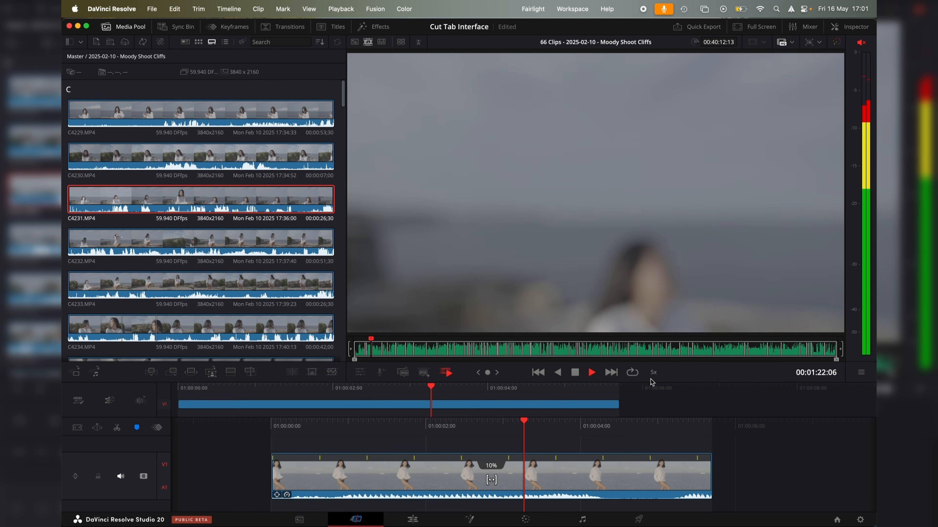
{"action": "key", "text": "l"}
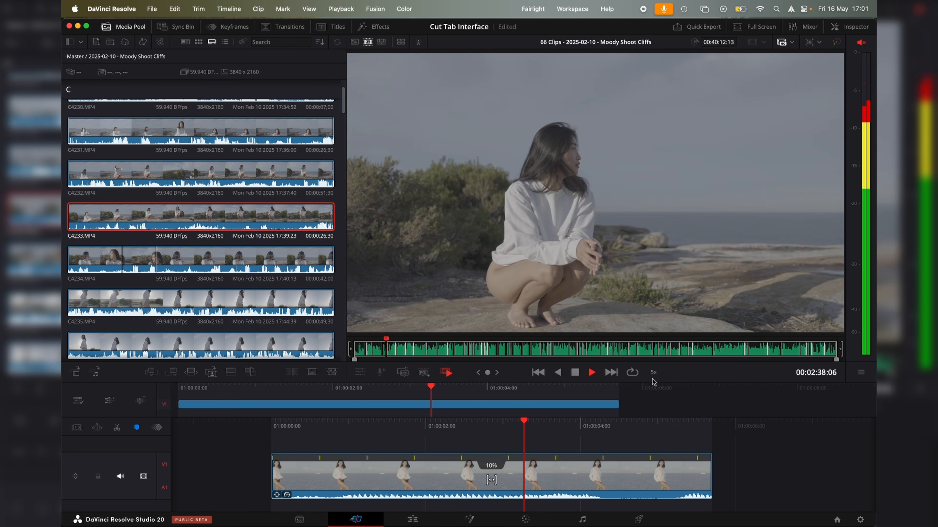
Watch the source tape's Fast Review in full screen, exit full screen and stop the review
{"action": "key", "text": "super+f"}
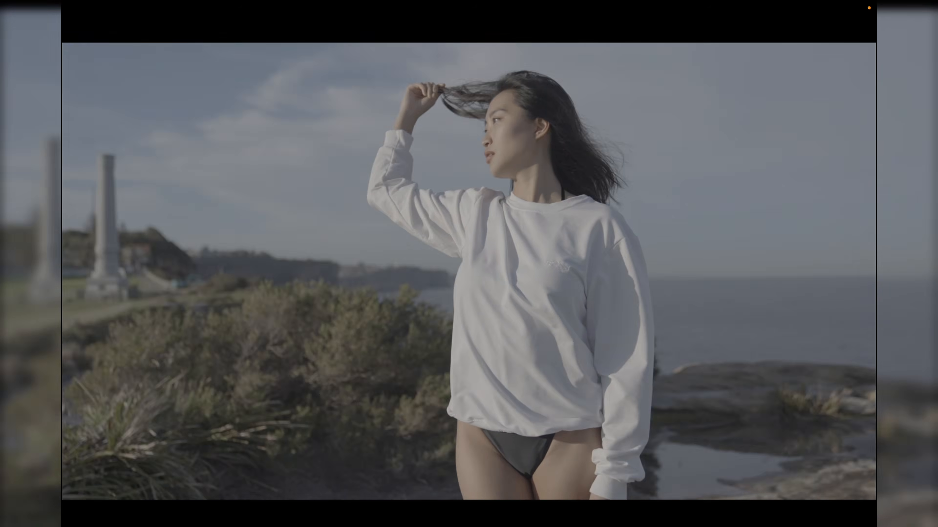
{"action": "key", "text": "Escape"}
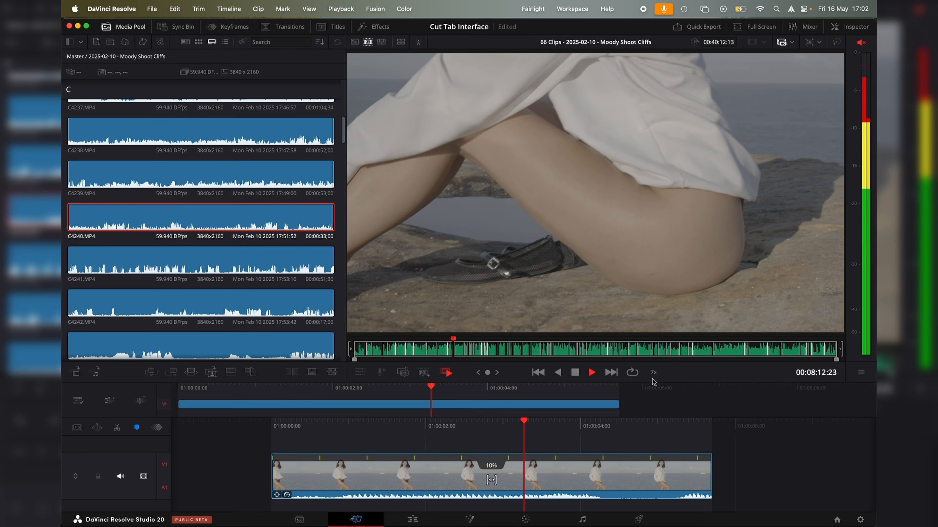
{"action": "left_click", "coordinate": [453, 372]}
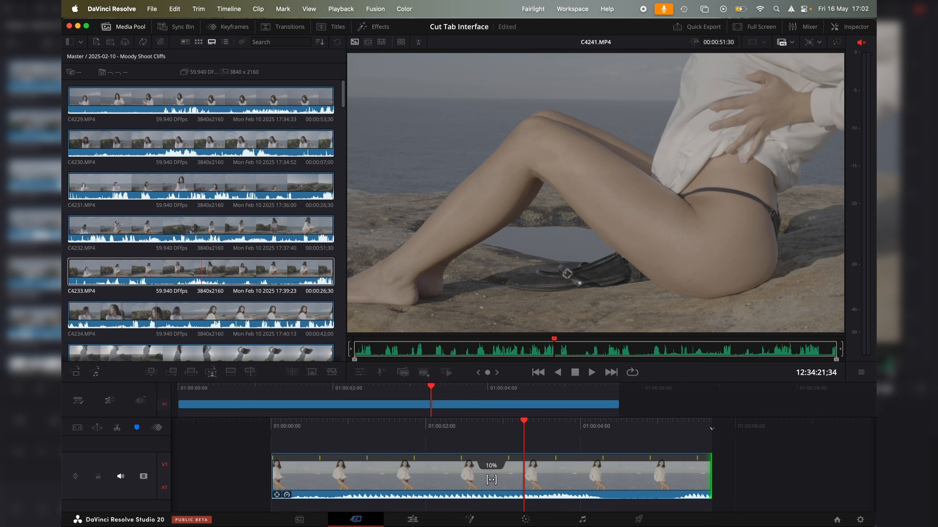
Add clips C4231.MP4 and C4241.MP4 from the Moody Shoot Cliffs bin to the end of the timeline
{"action": "scroll", "coordinate": [215, 271], "scroll_direction": "up", "scroll_amount": 8}
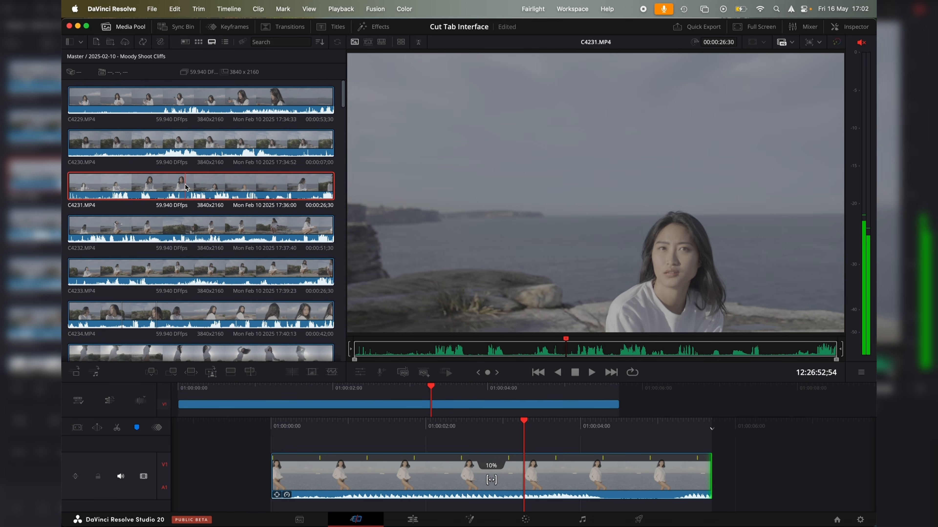
{"action": "left_click_drag", "start_coordinate": [191, 187], "coordinate": [649, 413]}
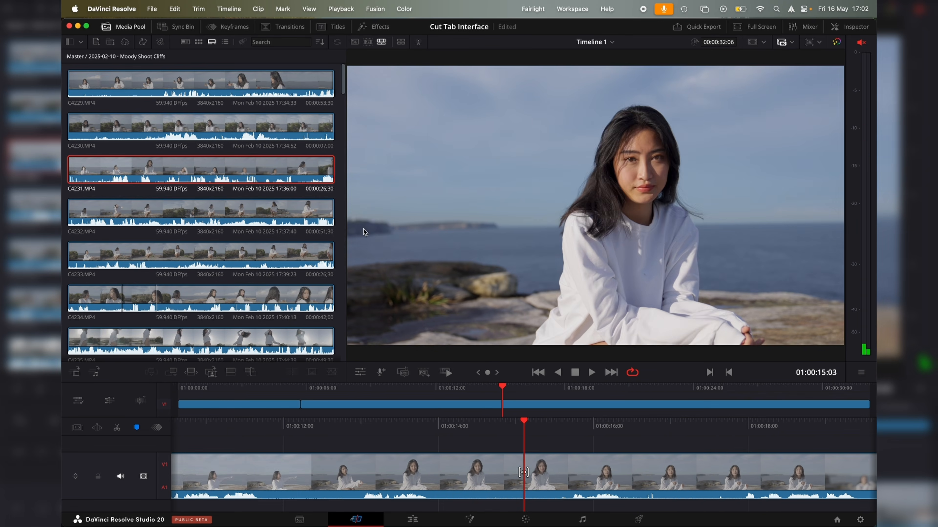
{"action": "scroll", "coordinate": [165, 235], "scroll_direction": "down", "scroll_amount": 10}
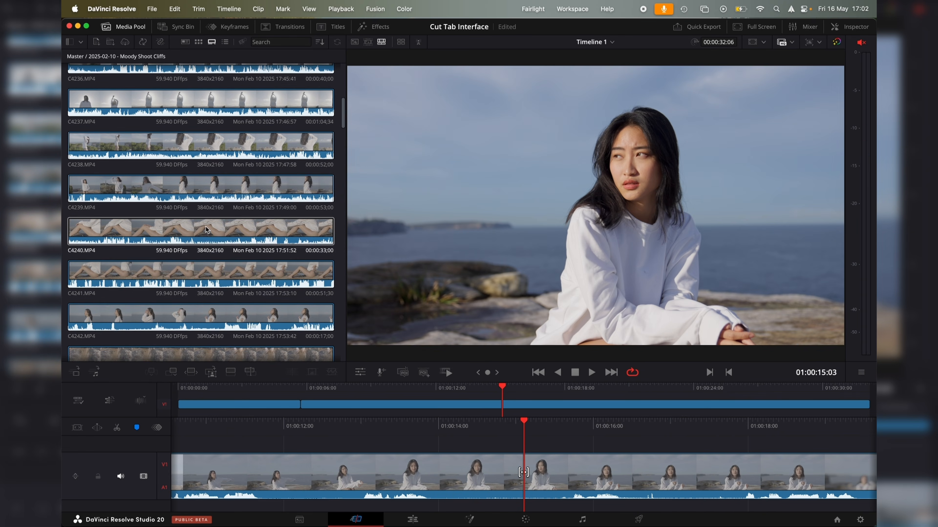
{"action": "left_click_drag", "start_coordinate": [164, 274], "coordinate": [865, 409]}
{"action": "left_click_drag", "start_coordinate": [743, 401], "coordinate": [860, 444]}
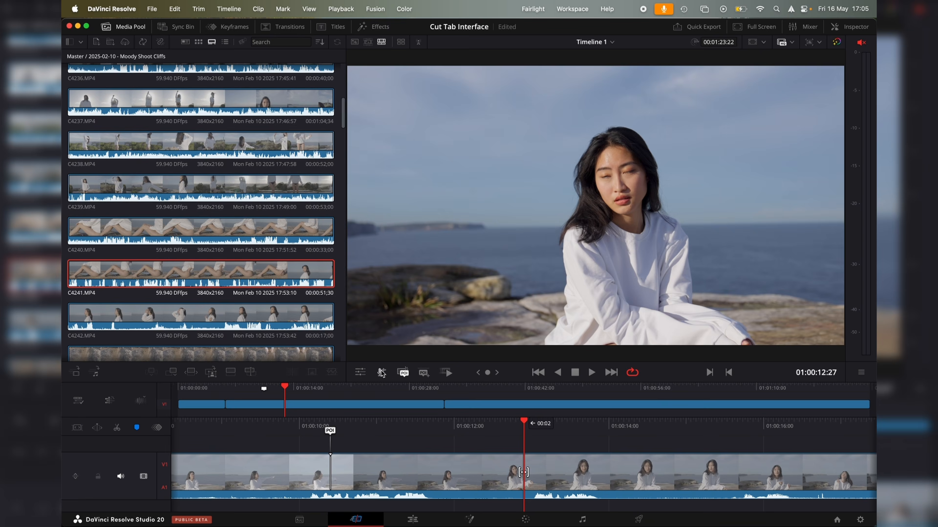
Show the voiceover tools, load the Script text file from Documents into the prompter overlay, and play it over the timeline
{"action": "left_click", "coordinate": [381, 373]}
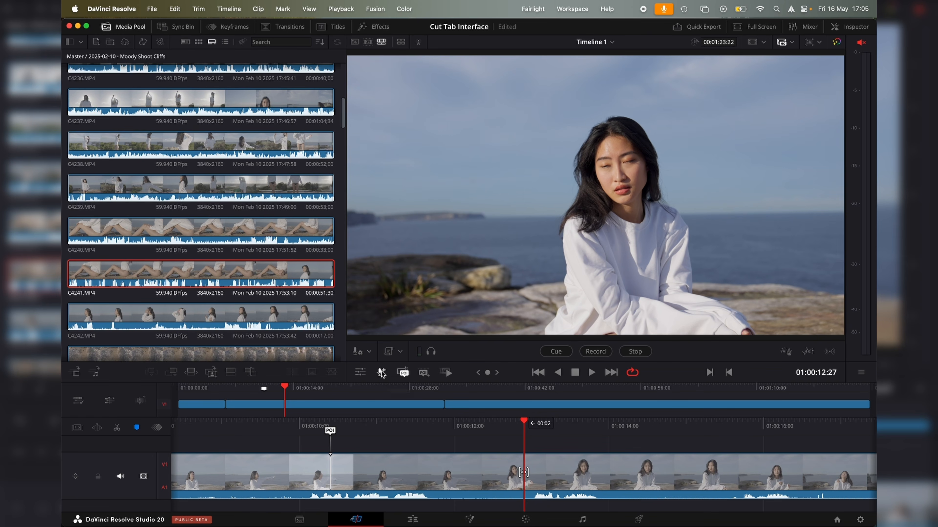
{"action": "left_click", "coordinate": [390, 351]}
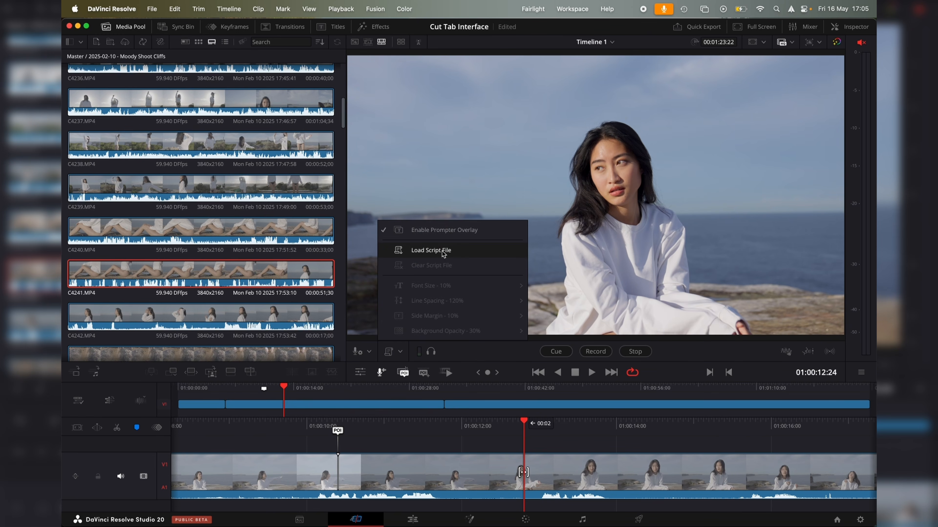
{"action": "left_click", "coordinate": [449, 253]}
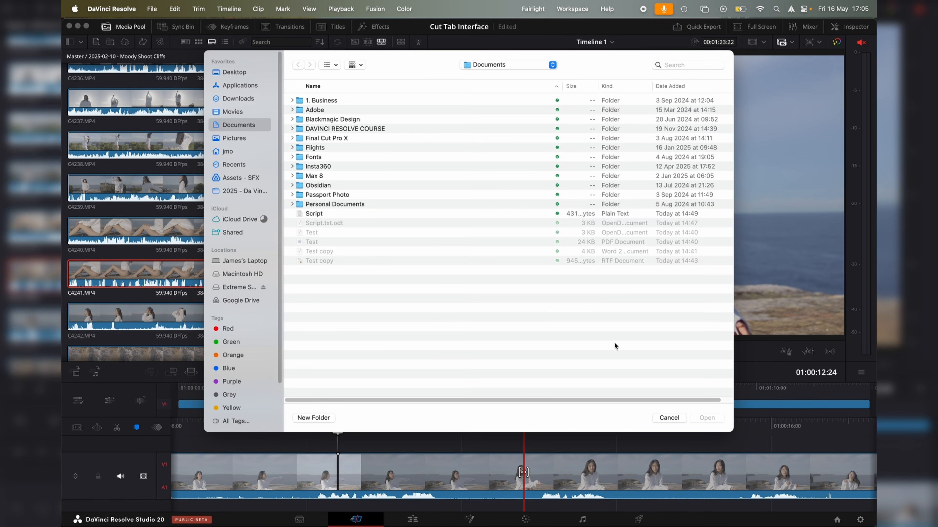
{"action": "left_click", "coordinate": [325, 216]}
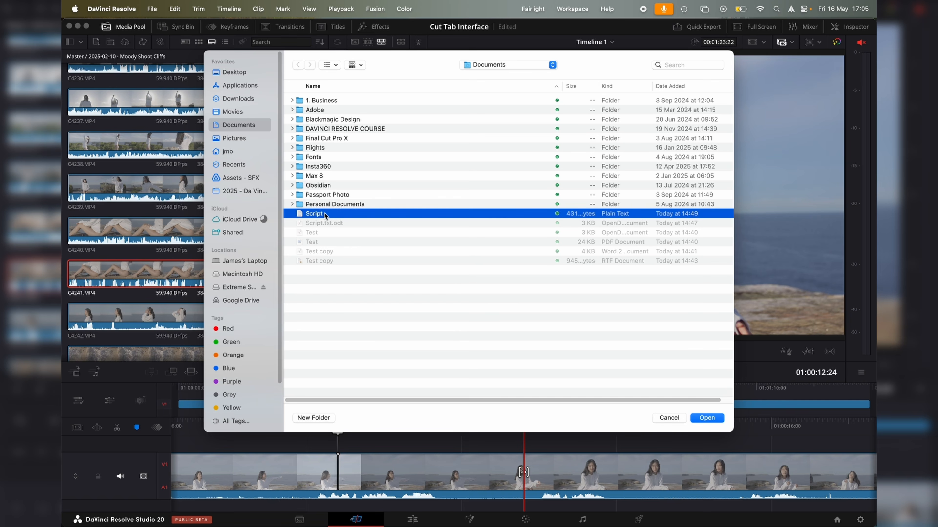
{"action": "mouse_move", "coordinate": [588, 519]}
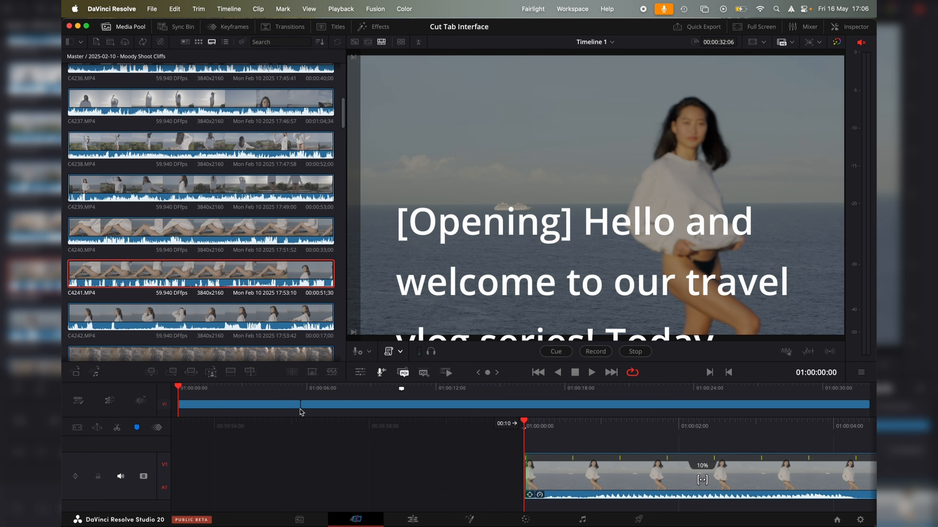
{"action": "key", "text": "space"}
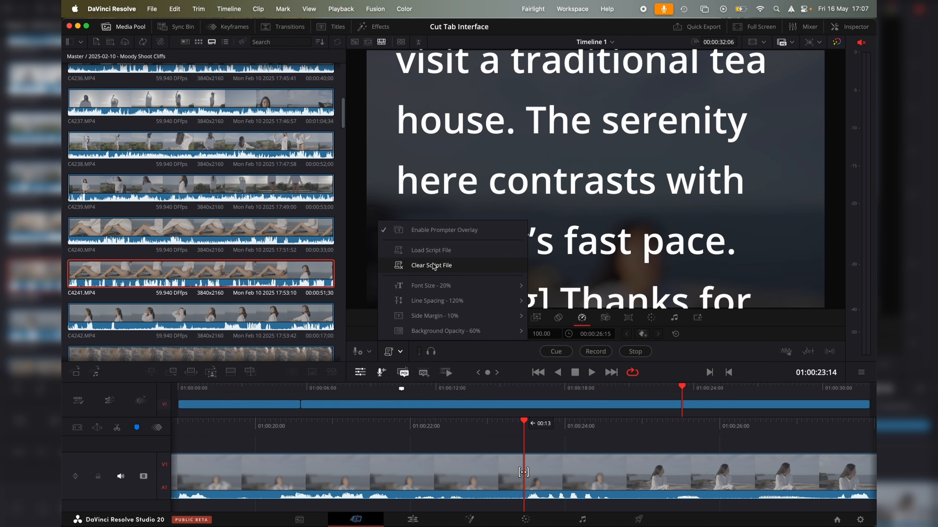
Clear the prompter's script file and switch the viewer from the voiceover tools to the clip tools
{"action": "left_click", "coordinate": [452, 265]}
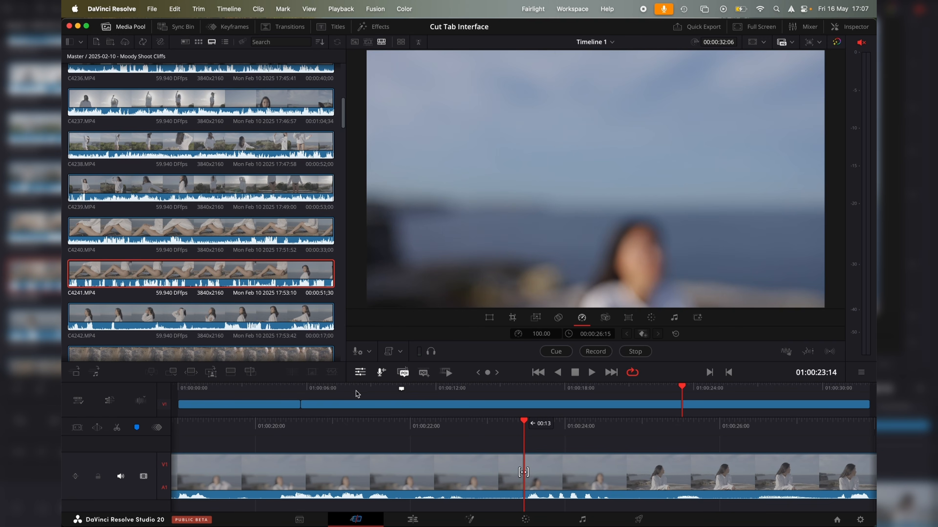
{"action": "left_click", "coordinate": [380, 371]}
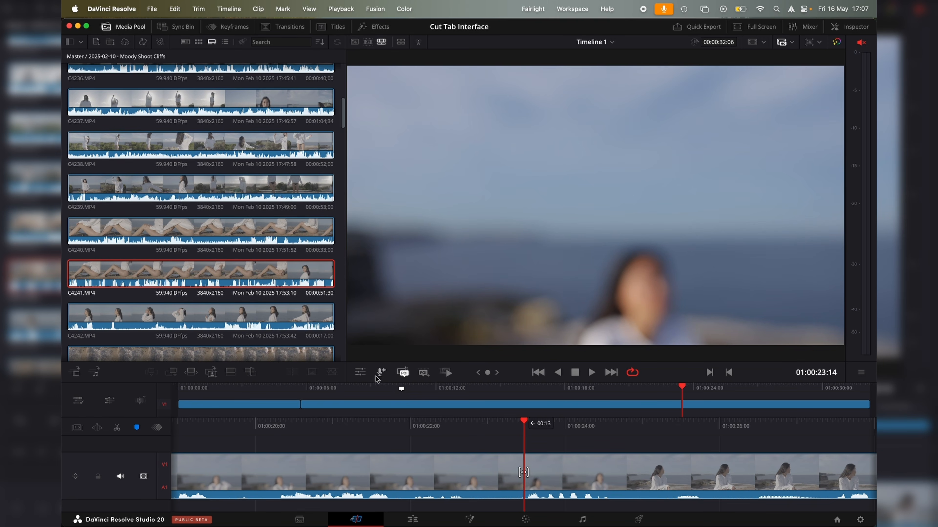
{"action": "left_click", "coordinate": [361, 373]}
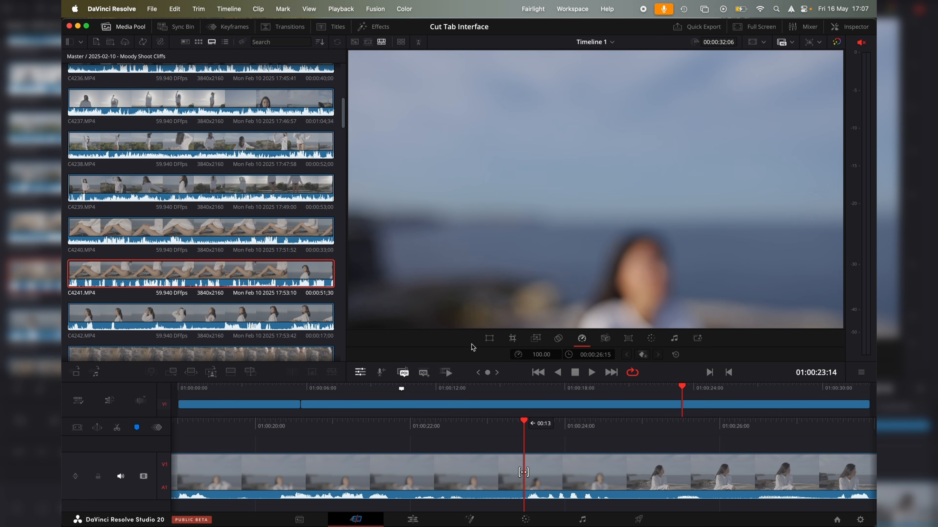
With the viewer's Transform tools, set the second clip's zoom to 1.410 and its X position to -143
{"action": "left_click_drag", "start_coordinate": [337, 391], "coordinate": [257, 387]}
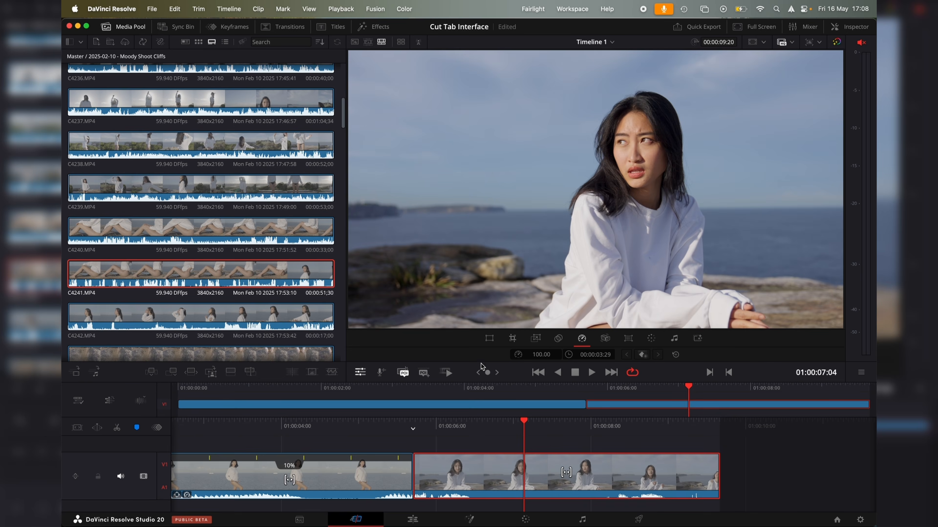
{"action": "left_click", "coordinate": [488, 338]}
{"action": "left_click_drag", "start_coordinate": [461, 355], "coordinate": [464, 355]}
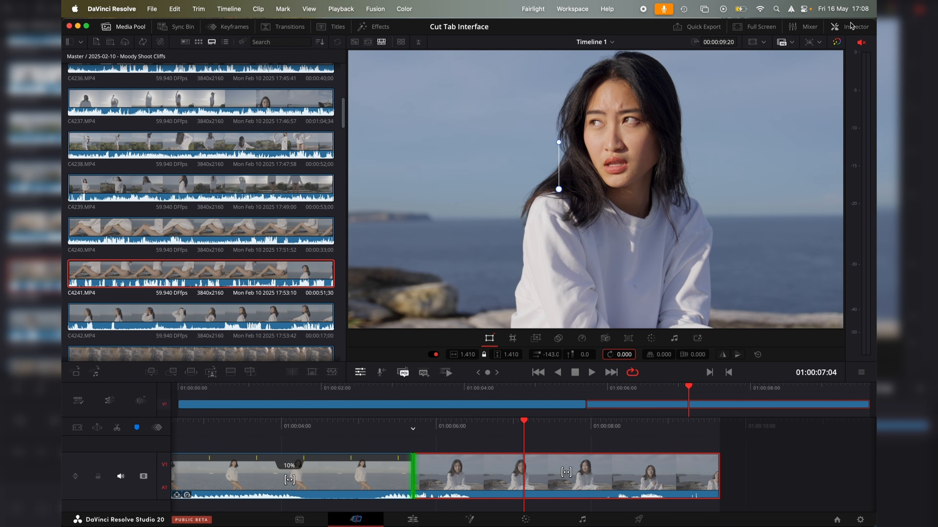
Compare the viewer's transform values with the clip's Transform settings in the Inspector, and hide the Inspector
{"action": "left_click", "coordinate": [850, 26]}
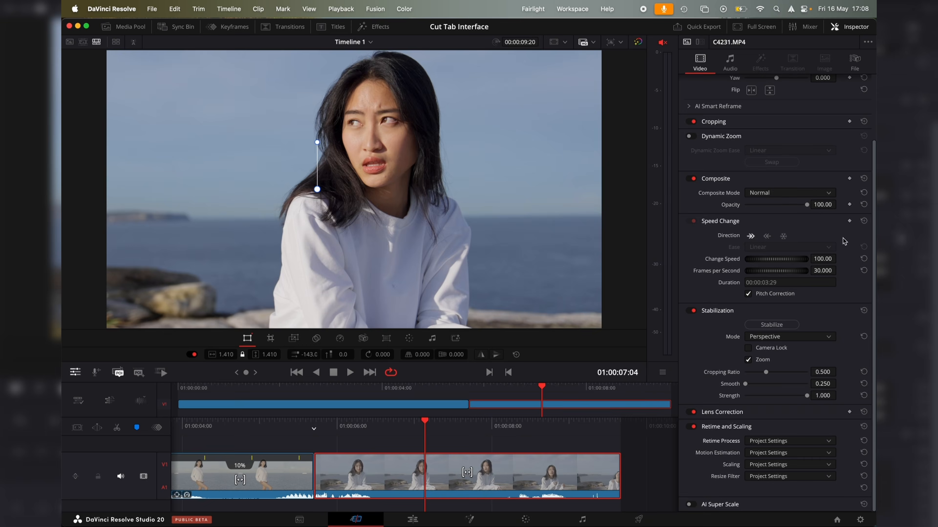
{"action": "scroll", "coordinate": [790, 222], "scroll_direction": "up", "scroll_amount": 4}
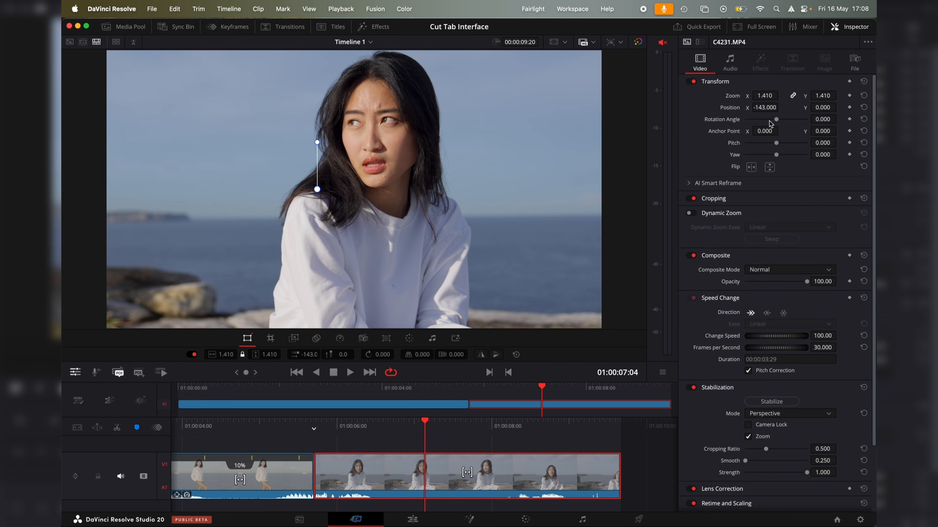
{"action": "left_click", "coordinate": [856, 26]}
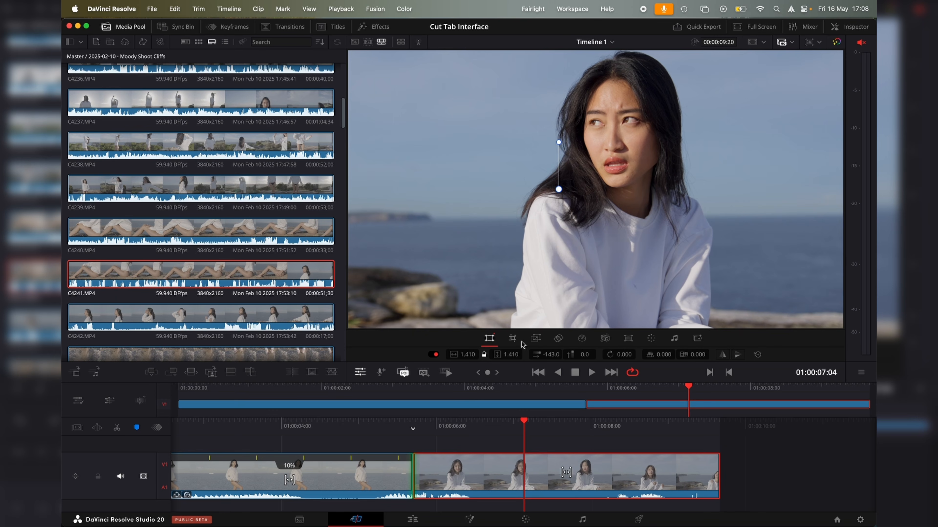
Try cropping the clip's left edge by 27 with softness 36.8, reset the crop, and hide the Inspector
{"action": "left_click", "coordinate": [512, 338]}
{"action": "left_click_drag", "start_coordinate": [530, 355], "coordinate": [532, 357]}
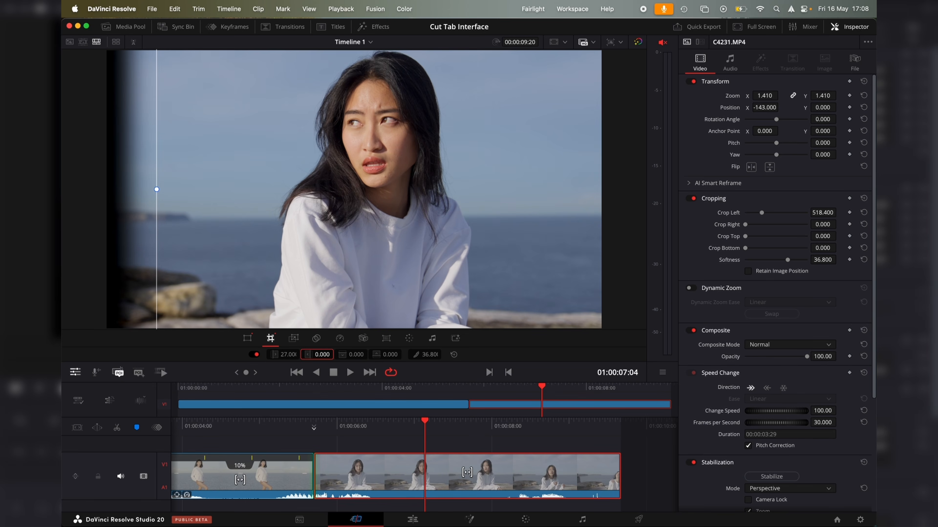
{"action": "left_click_drag", "start_coordinate": [321, 355], "coordinate": [336, 355]}
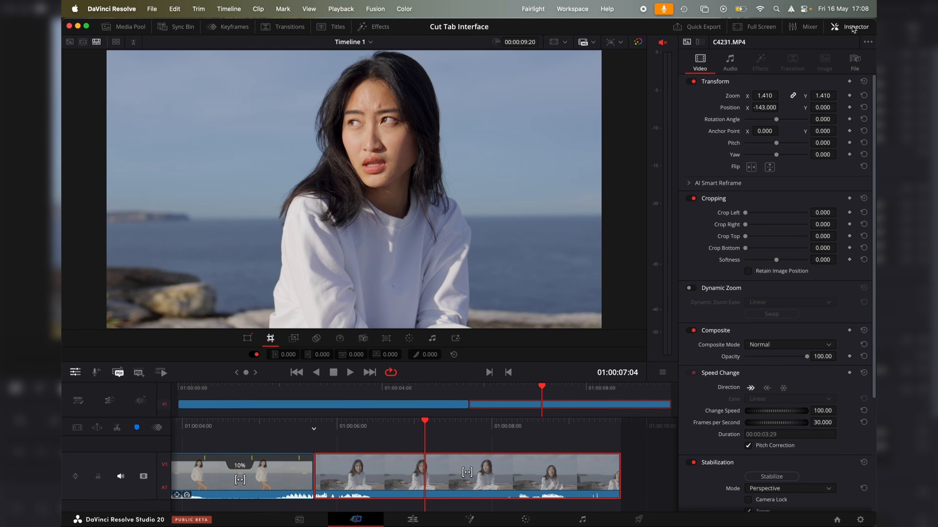
{"action": "left_click", "coordinate": [853, 30]}
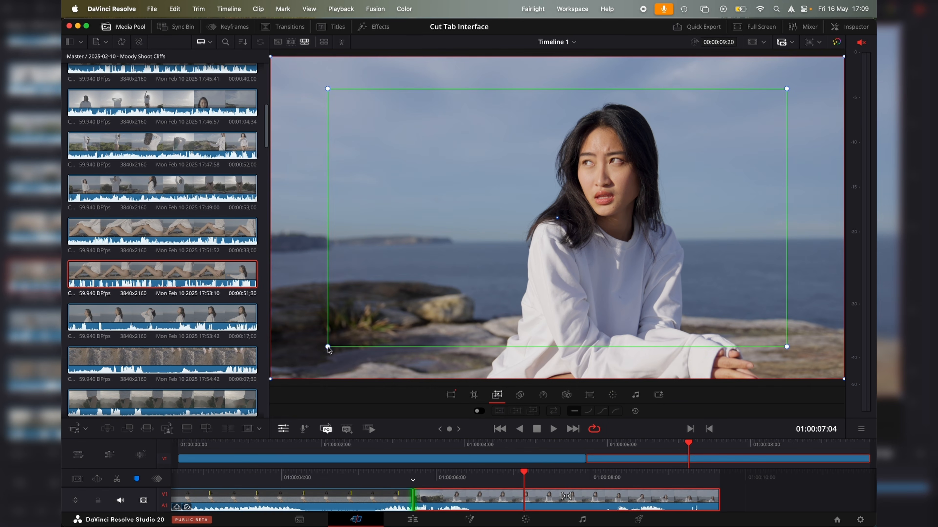
Shrink the green Dynamic Zoom frame, shift it towards the woman's face, and play back the zoom
{"action": "left_click_drag", "start_coordinate": [328, 349], "coordinate": [397, 315]}
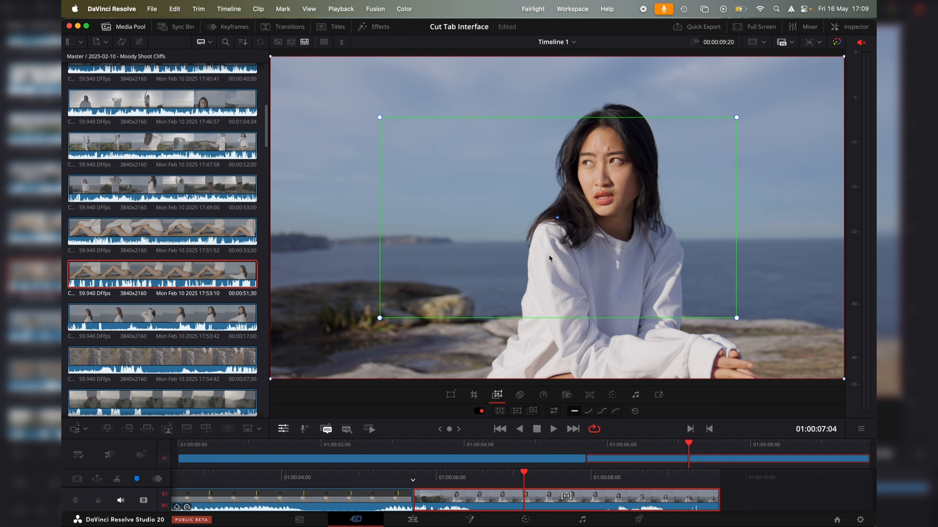
{"action": "left_click_drag", "start_coordinate": [549, 254], "coordinate": [573, 229]}
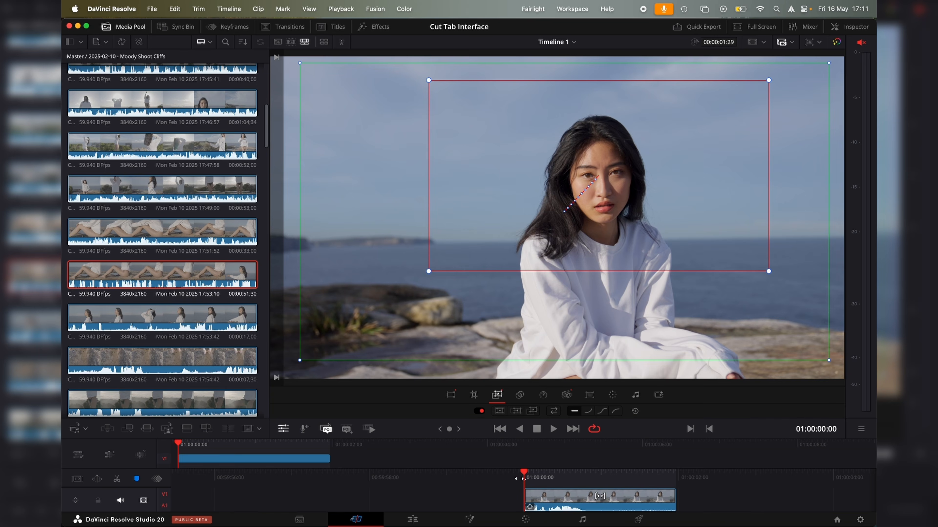
{"action": "key", "text": "space"}
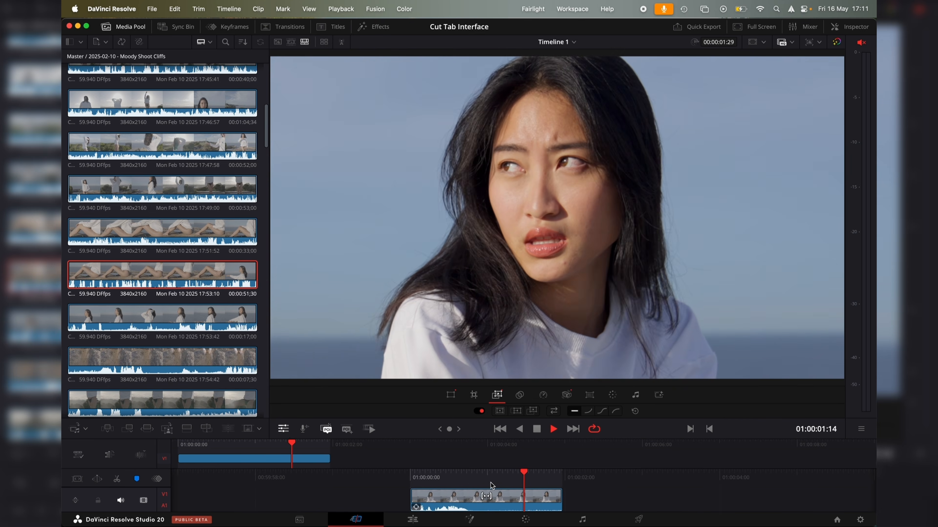
{"action": "key", "text": "space"}
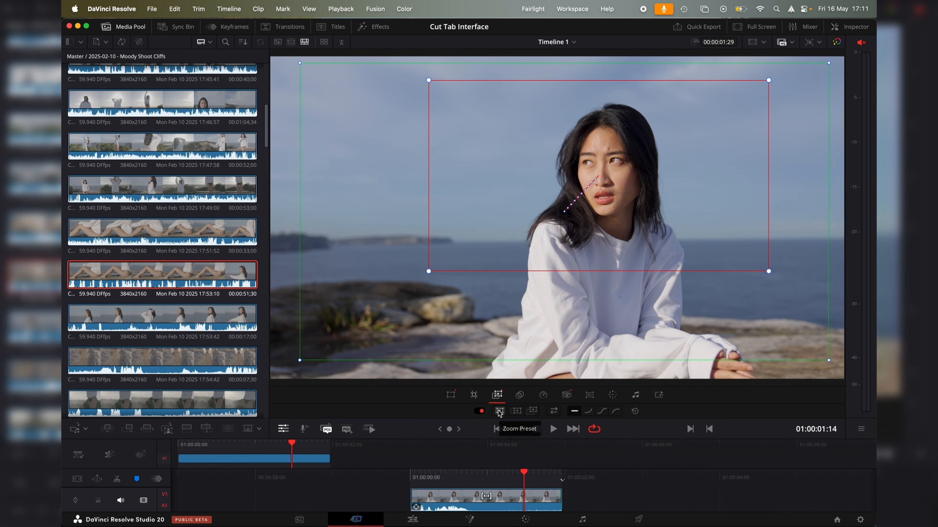
Try the Dynamic Zoom's zoom and pan presets on the clip and play back the pan
{"action": "left_click", "coordinate": [499, 411]}
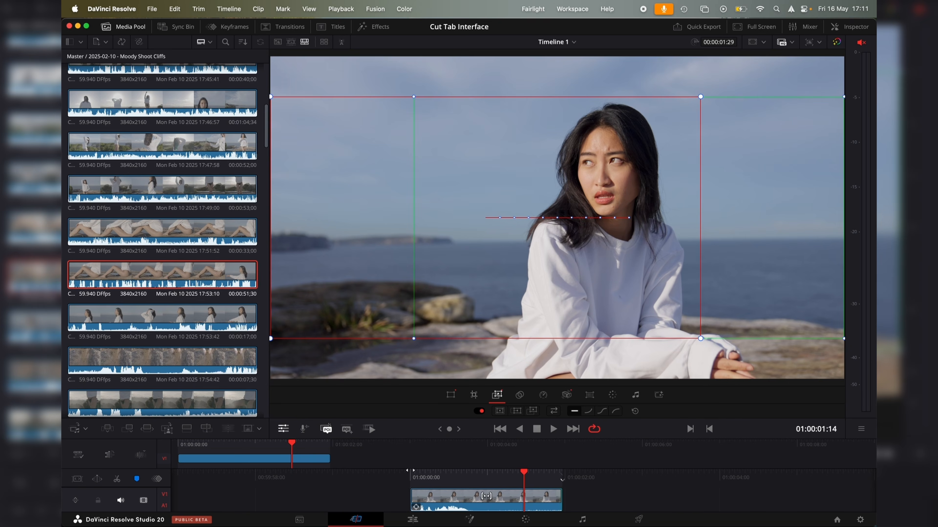
{"action": "key", "text": "Left"}
{"action": "key", "text": "space"}
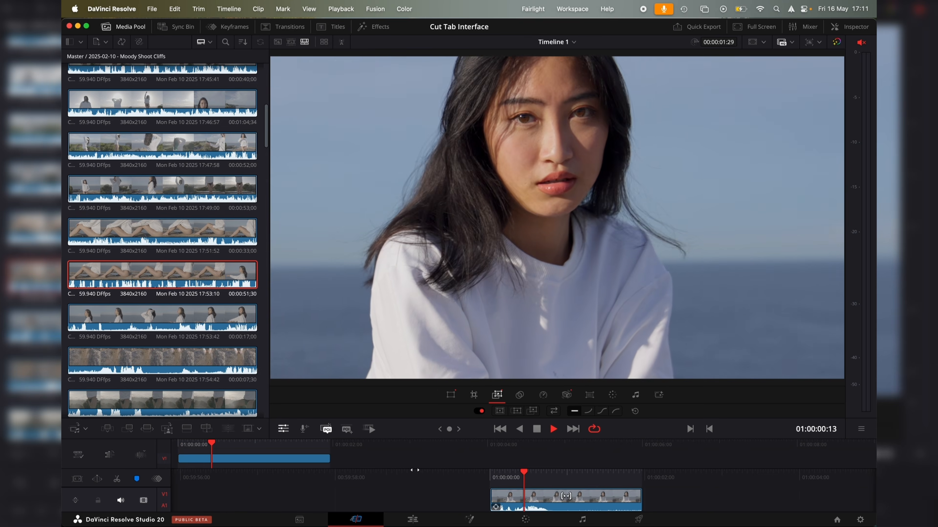
{"action": "key", "text": "space"}
Swap the start and end frames of the Dynamic Zoom pan and play back the reversed move
{"action": "left_click", "coordinate": [516, 410]}
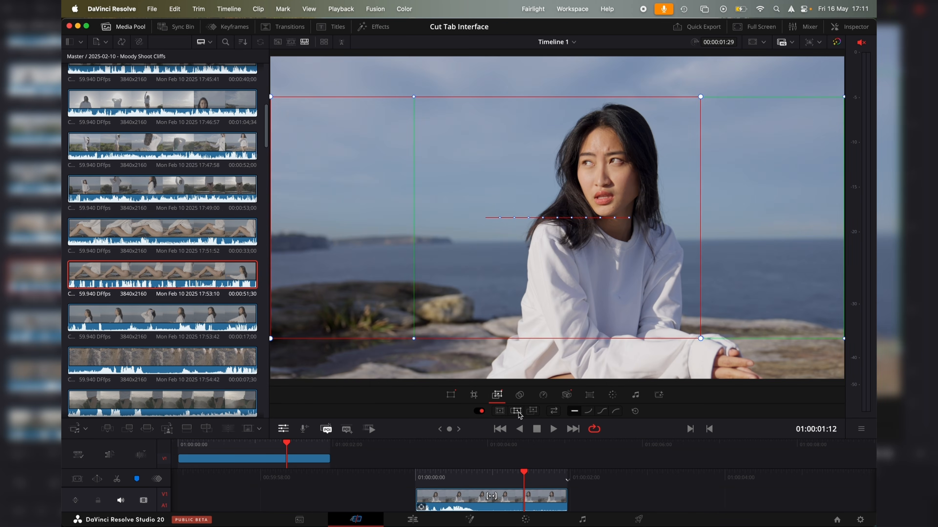
{"action": "left_click", "coordinate": [554, 412]}
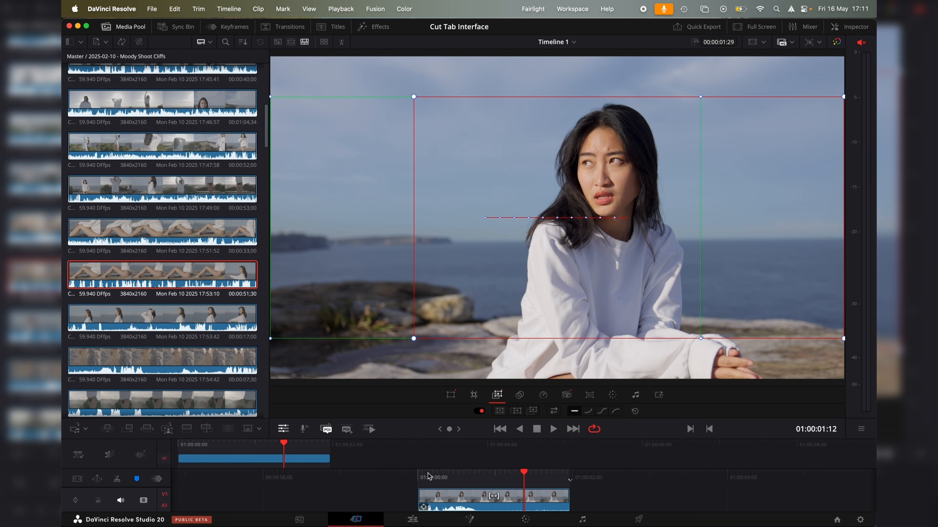
{"action": "key", "text": "space"}
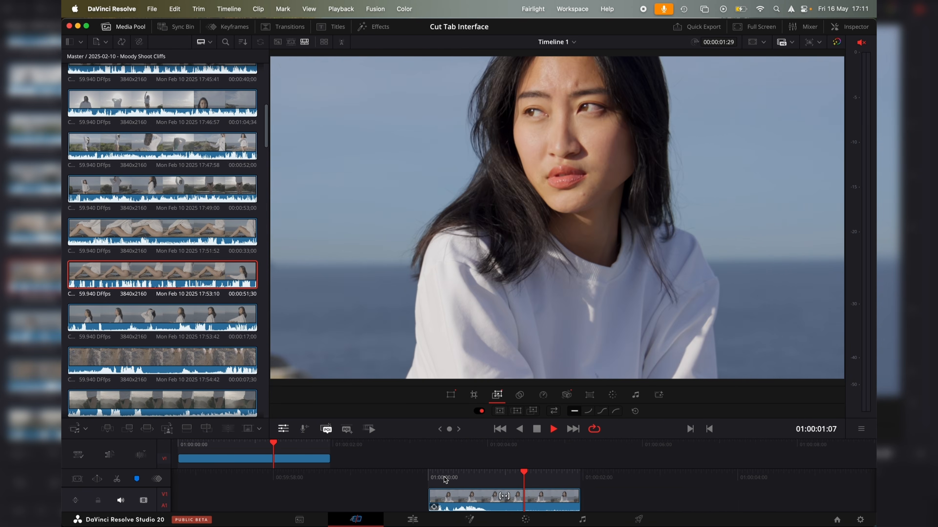
Apply the diagonal Dynamic Zoom preset to the clip and play back the move
{"action": "left_click", "coordinate": [532, 411]}
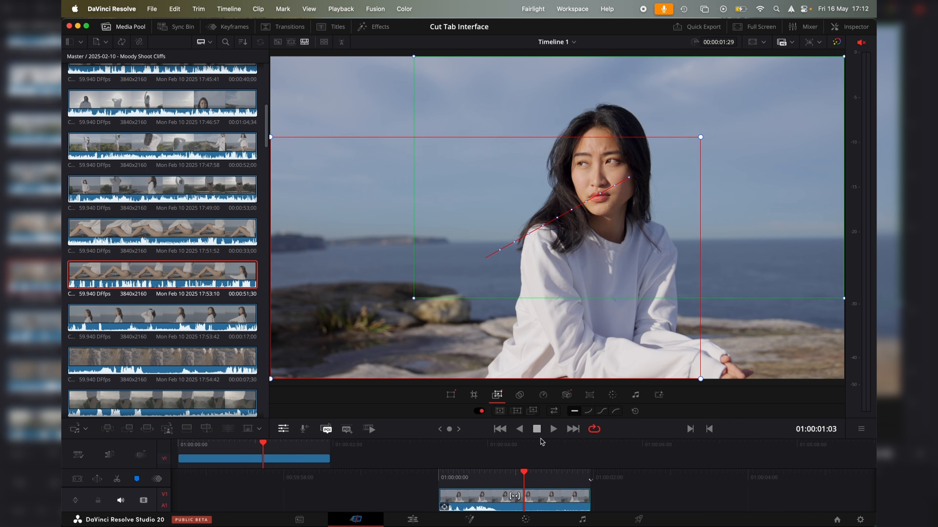
{"action": "key", "text": "space"}
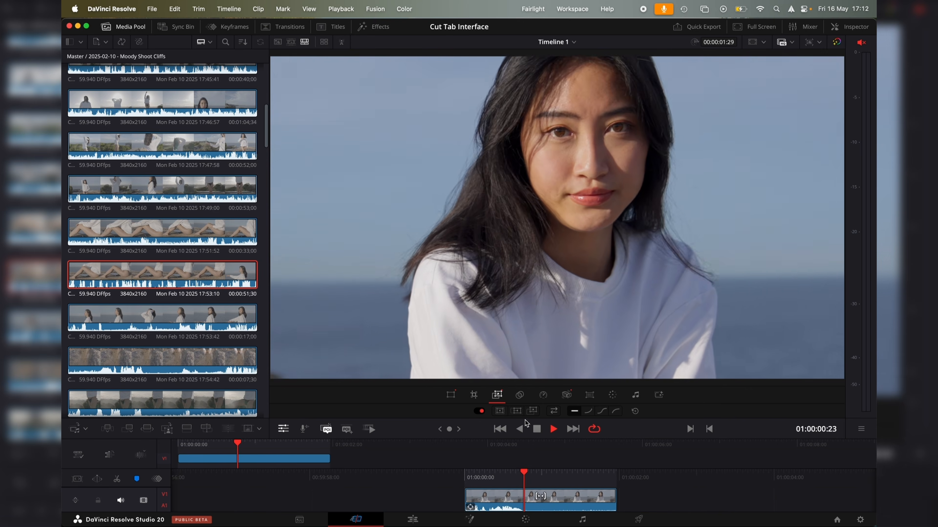
{"action": "key", "text": "space"}
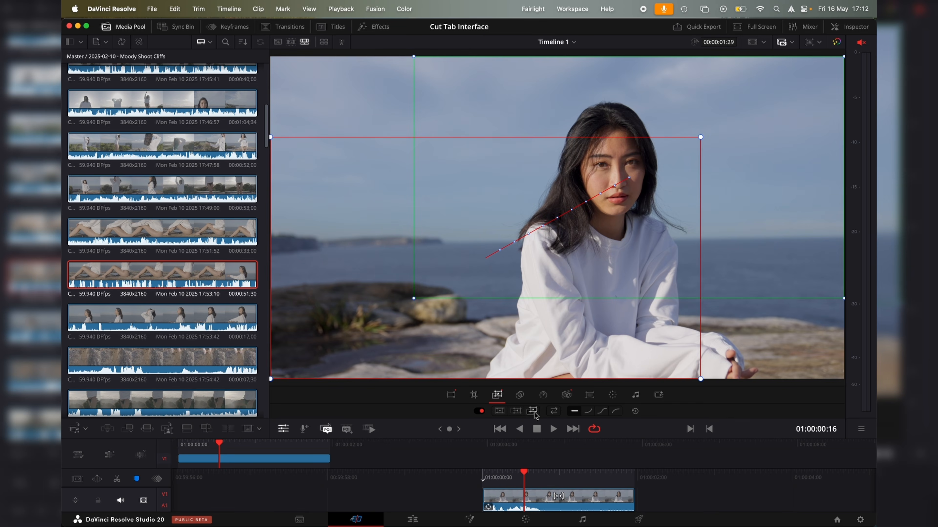
Shrink both frames of the diagonal Dynamic Zoom inwards, reposition the red one, and swap the start and end frames
{"action": "left_click_drag", "start_coordinate": [413, 299], "coordinate": [467, 270]}
{"action": "left_click_drag", "start_coordinate": [271, 382], "coordinate": [325, 349]}
{"action": "left_click_drag", "start_coordinate": [414, 324], "coordinate": [424, 303]}
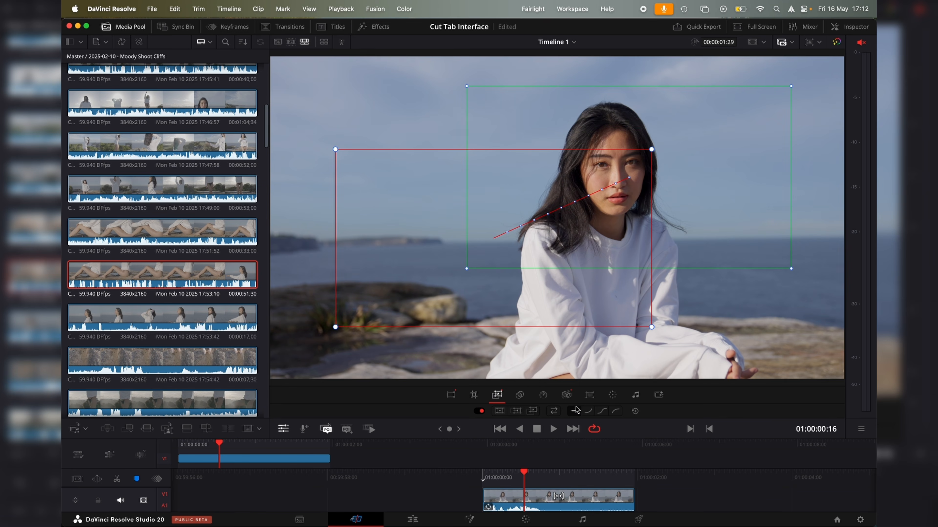
{"action": "left_click", "coordinate": [557, 412]}
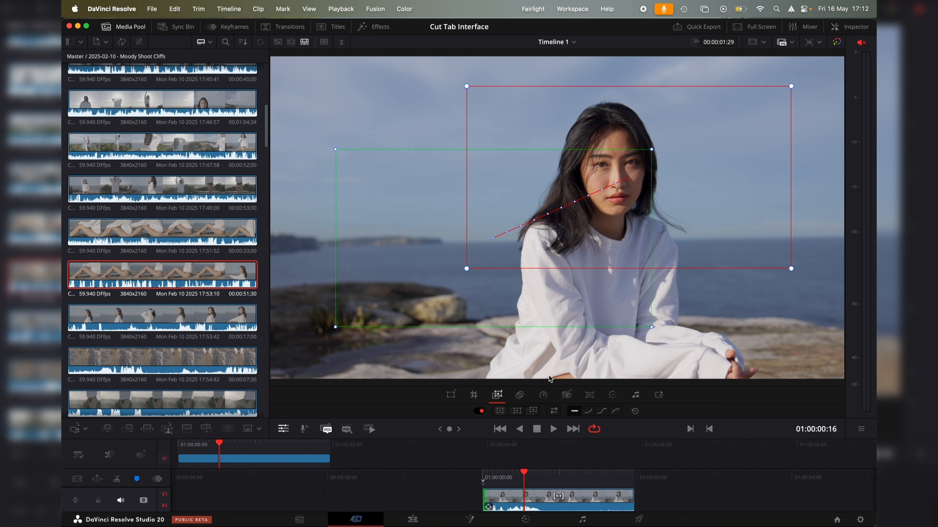
Play back the adjusted Dynamic Zoom, try its easing options, set it to ease in and out, and replay the move
{"action": "key", "text": "space"}
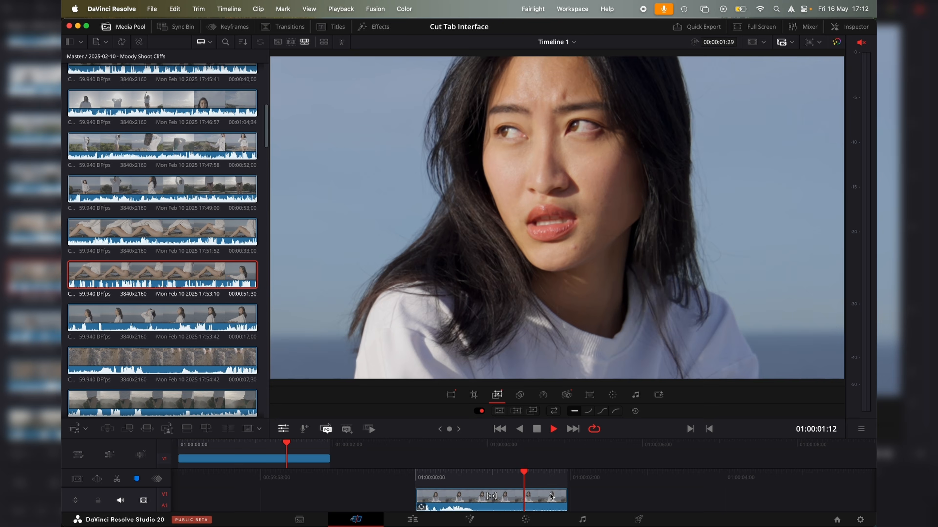
{"action": "key", "text": "space"}
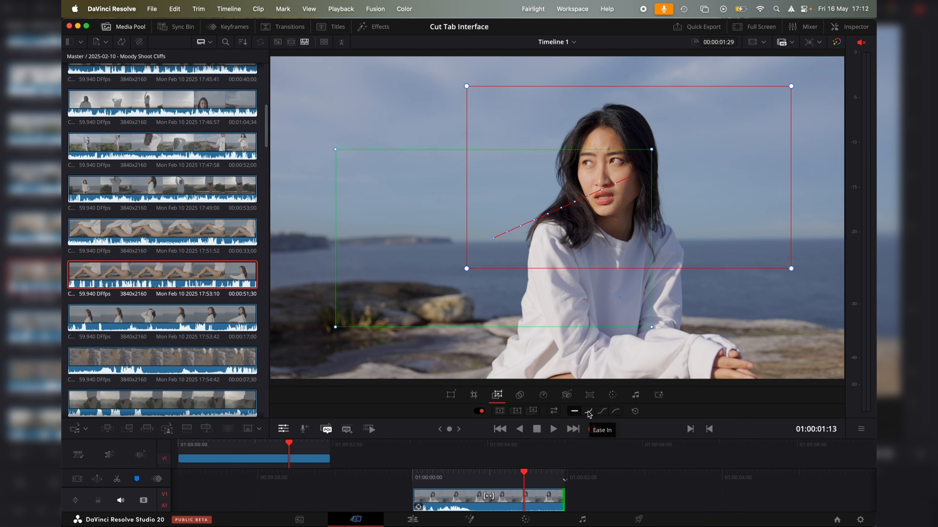
{"action": "left_click", "coordinate": [588, 412]}
{"action": "left_click", "coordinate": [616, 412]}
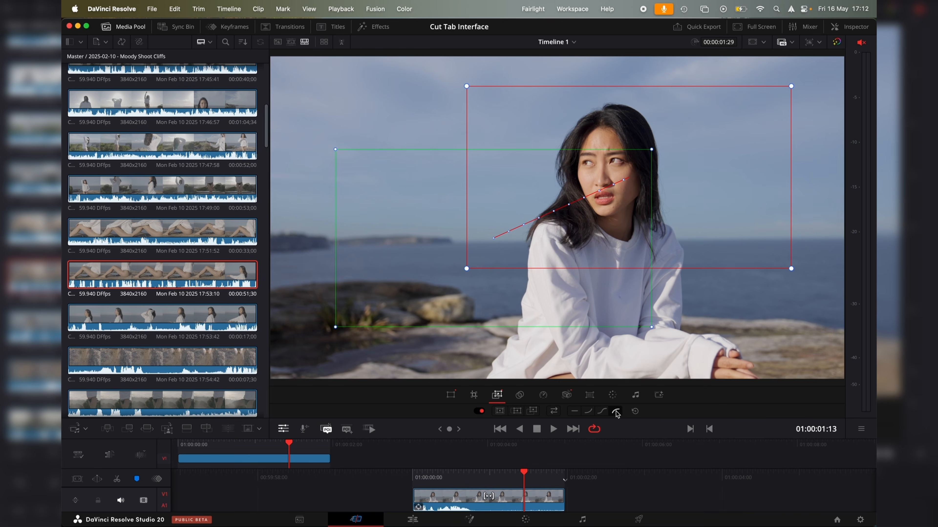
{"action": "left_click", "coordinate": [603, 412]}
{"action": "key", "text": "space"}
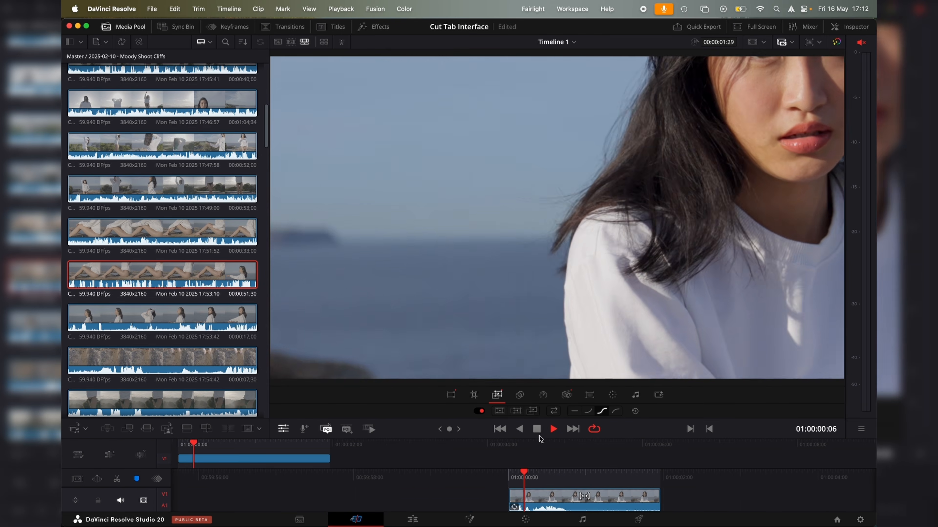
Open the clip's composite controls and play the timeline from the start with the Super 8 film overlay above the clip
{"action": "left_click", "coordinate": [518, 395]}
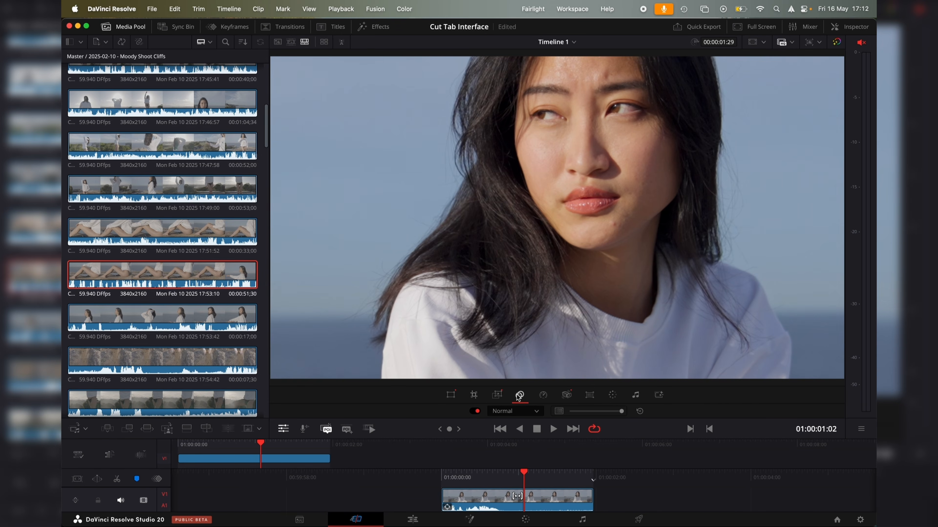
{"action": "left_click", "coordinate": [536, 411]}
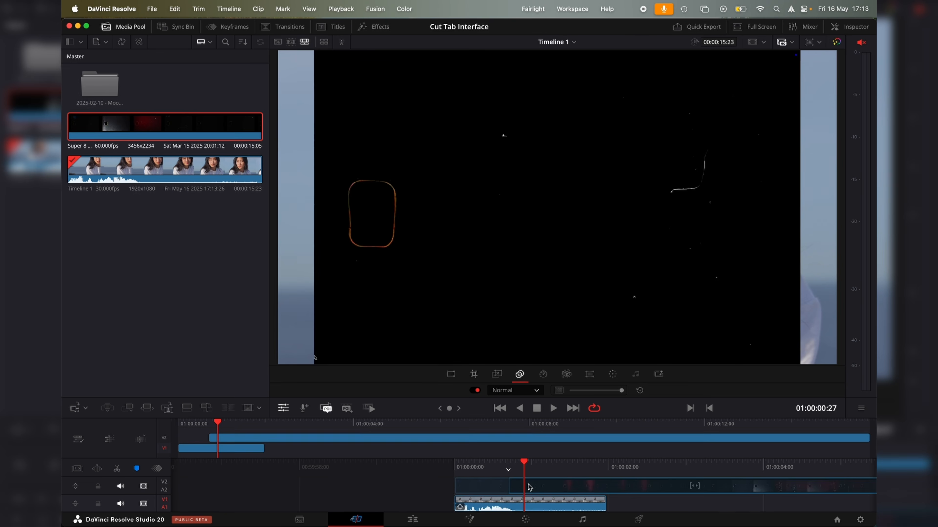
{"action": "key", "text": "Home"}
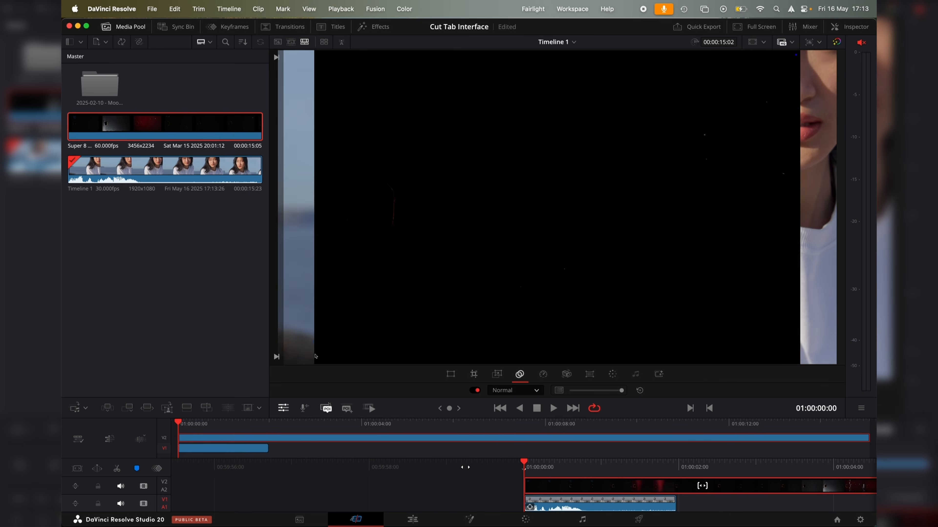
{"action": "key", "text": "space"}
{"action": "key", "text": "space"}
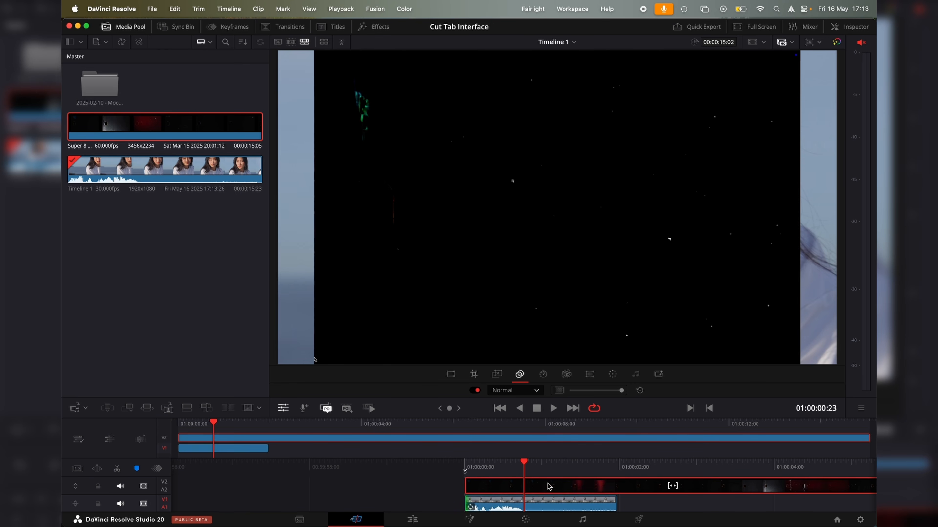
Set the Super 8 film overlay's zoom to 1.210 in the Inspector so it fills the frame
{"action": "left_click", "coordinate": [849, 27]}
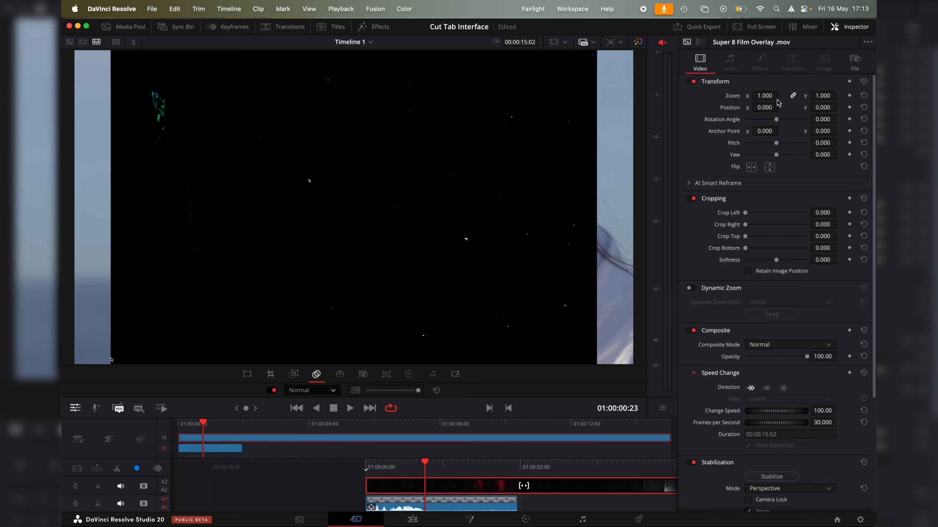
{"action": "left_click_drag", "start_coordinate": [764, 96], "coordinate": [776, 96]}
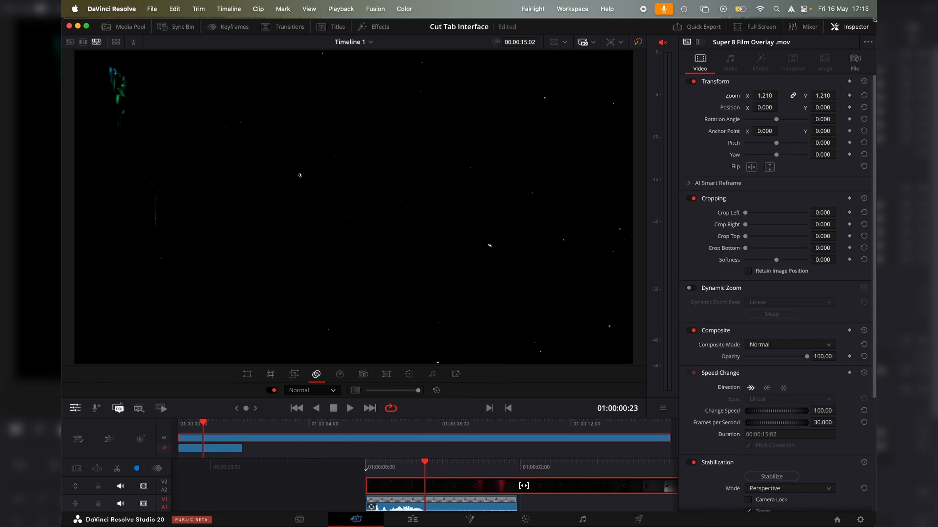
{"action": "left_click", "coordinate": [861, 31]}
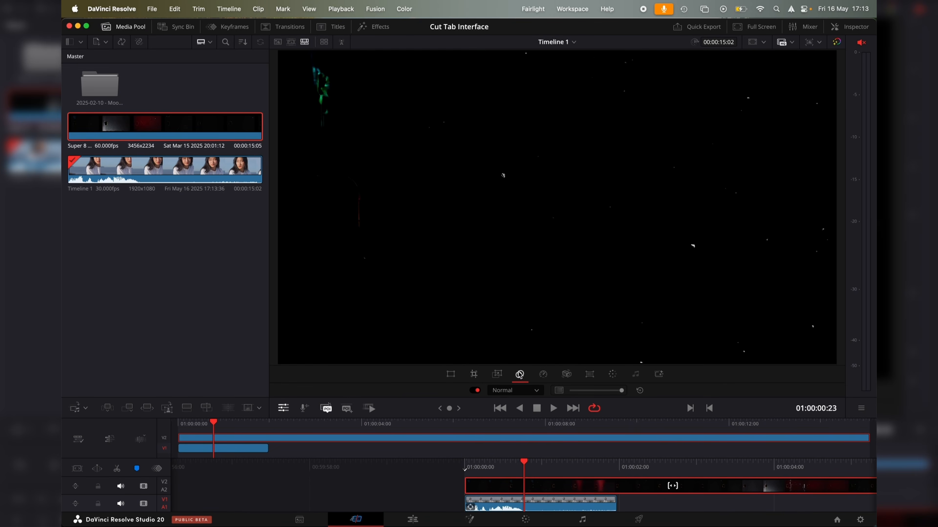
Set the film overlay's composite mode to Lighten and play back the blended result from the start
{"action": "left_click", "coordinate": [537, 391]}
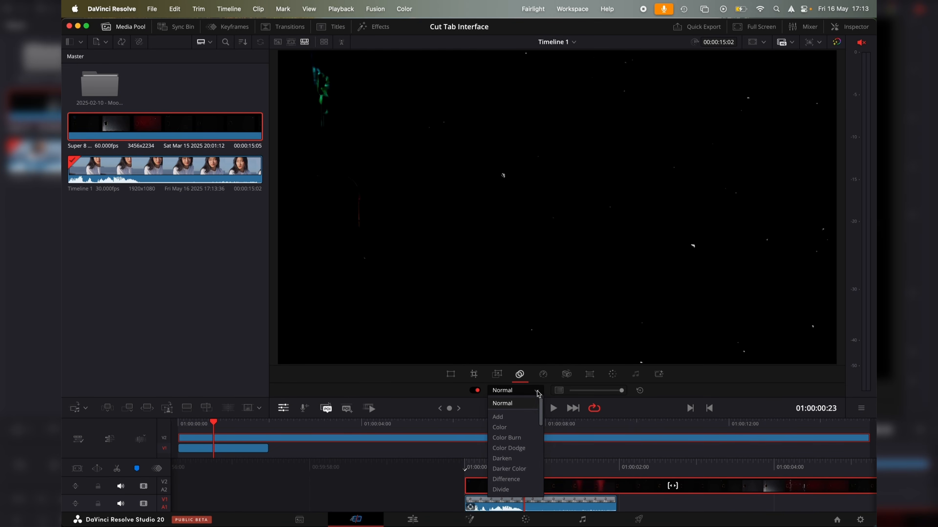
{"action": "scroll", "coordinate": [516, 458], "scroll_direction": "down", "scroll_amount": 5}
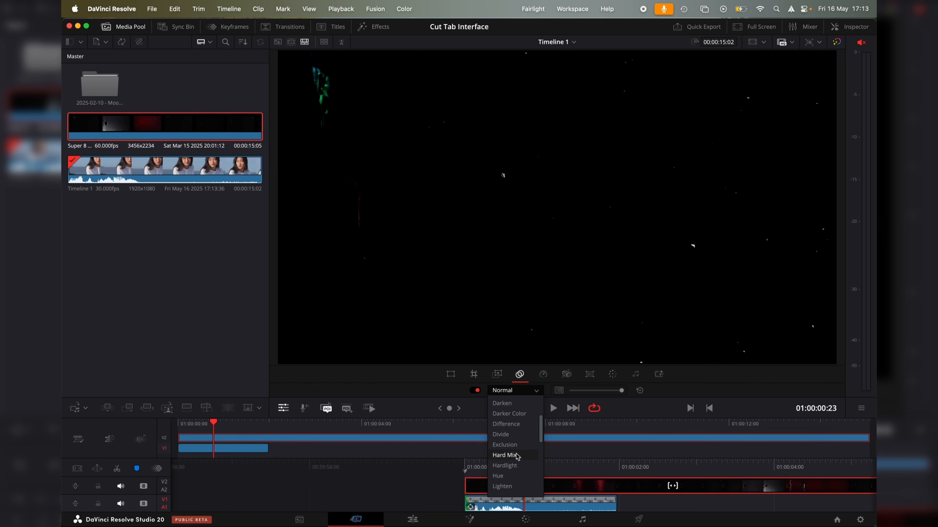
{"action": "left_click", "coordinate": [503, 445]}
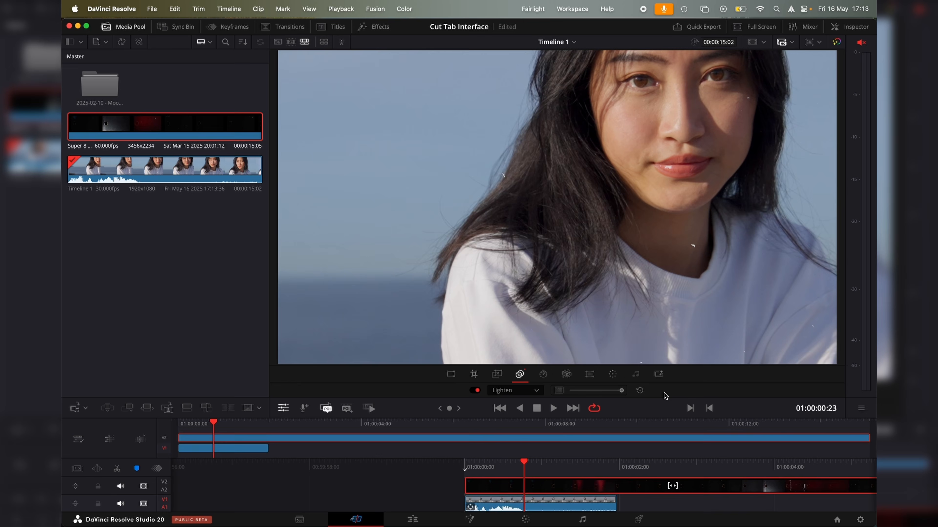
{"action": "key", "text": "space"}
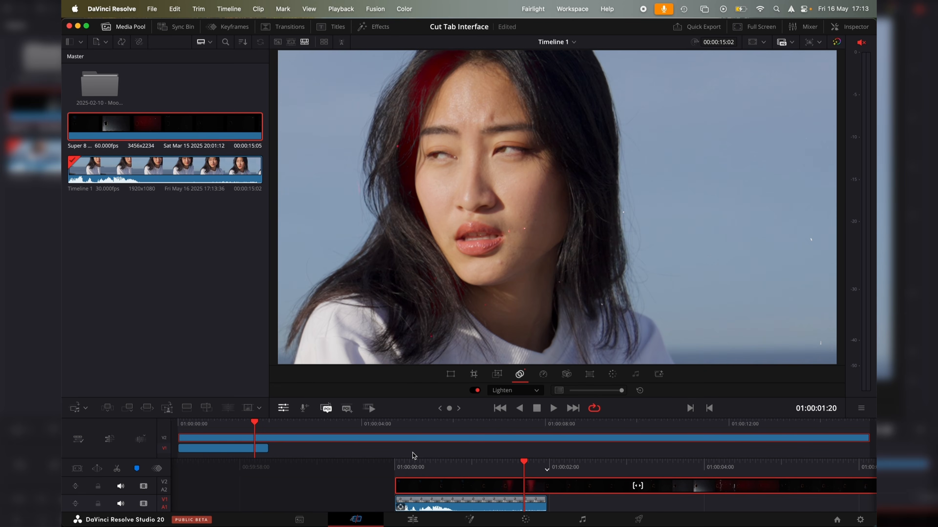
{"action": "left_click_drag", "start_coordinate": [398, 468], "coordinate": [531, 466]}
{"action": "key", "text": "space"}
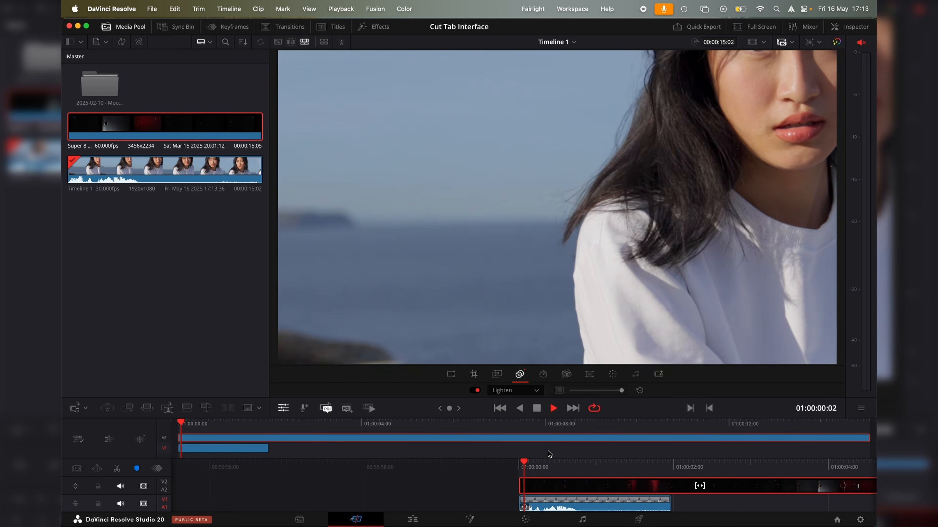
{"action": "left_click_drag", "start_coordinate": [458, 463], "coordinate": [582, 467]}
{"action": "key", "text": "space"}
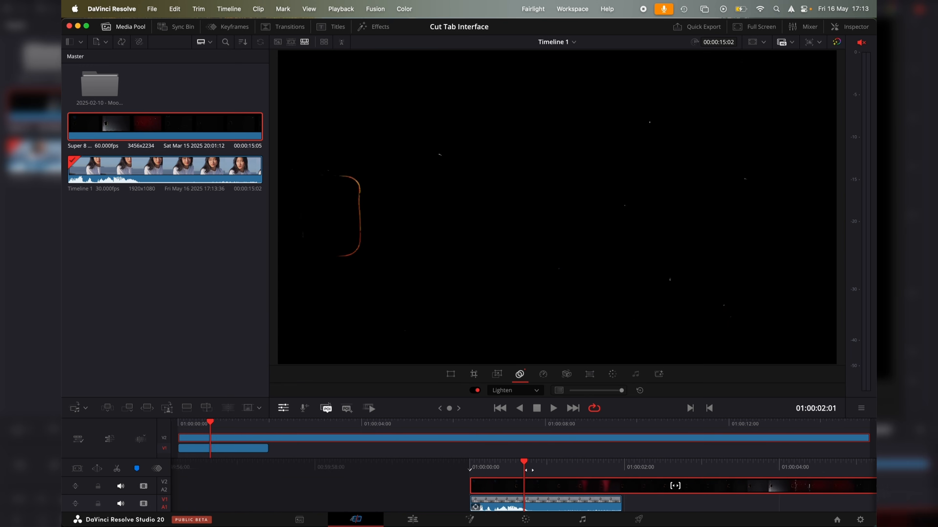
Return the film overlay to Normal composite mode, lower its opacity to about half, and play it back
{"action": "key", "text": "Home"}
{"action": "left_click", "coordinate": [541, 392]}
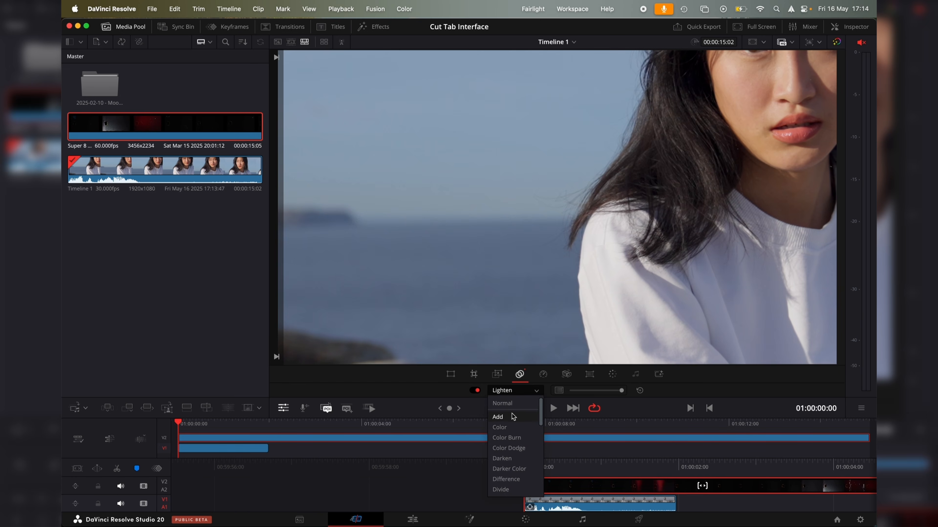
{"action": "left_click", "coordinate": [511, 411]}
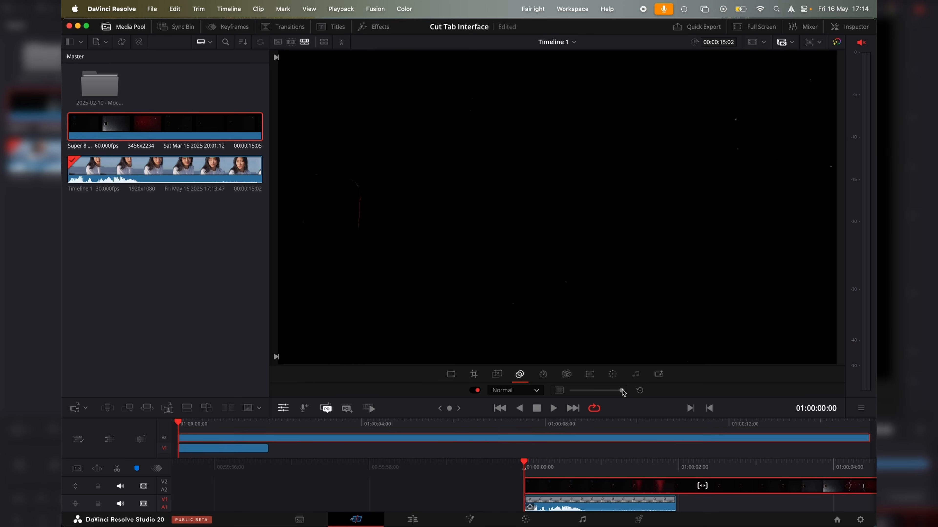
{"action": "left_click_drag", "start_coordinate": [623, 393], "coordinate": [589, 391]}
{"action": "key", "text": "space"}
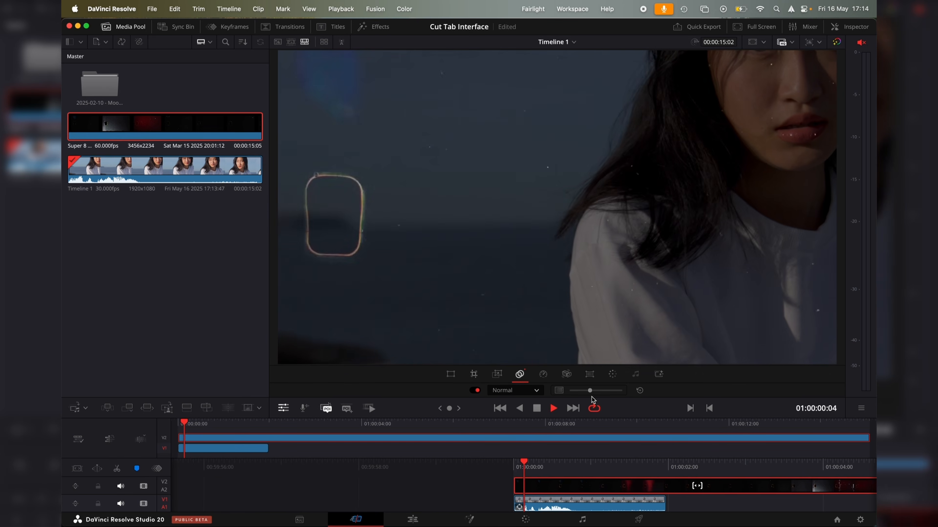
Switch the film overlay's composite mode from Normal to Lighten and play back the timeline
{"action": "left_click", "coordinate": [538, 404]}
{"action": "left_click", "coordinate": [536, 390]}
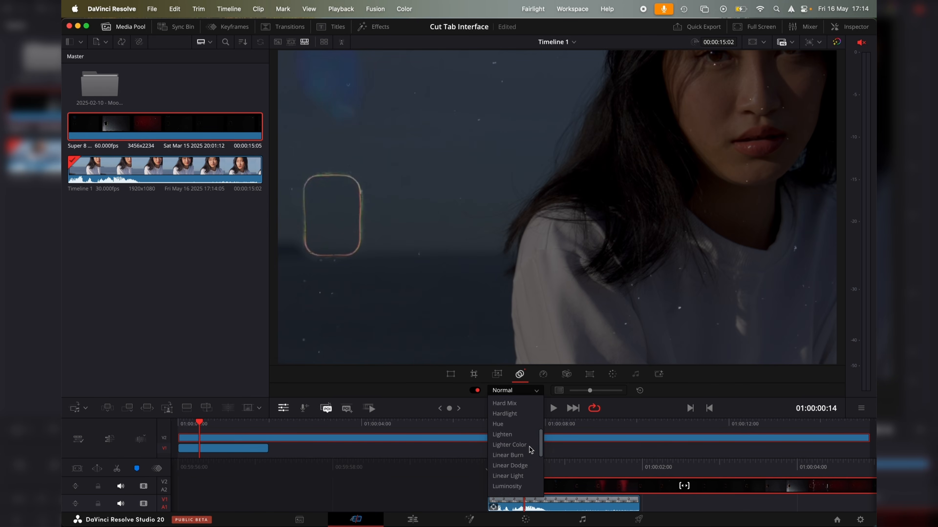
{"action": "left_click", "coordinate": [529, 446]}
{"action": "key", "text": "space"}
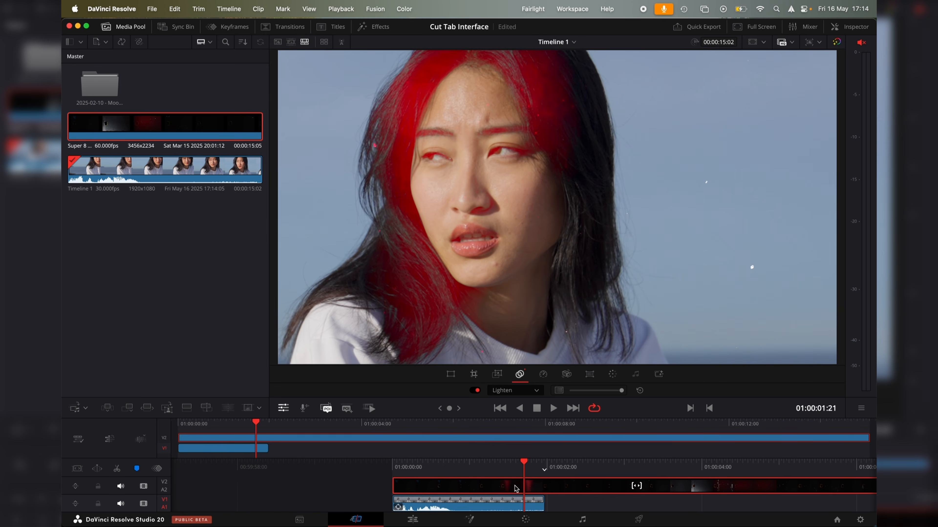
Disable the film overlay clip and look through the speed, stabilization, crop and Dynamic Zoom controls
{"action": "key", "text": "d"}
{"action": "left_click", "coordinate": [543, 375]}
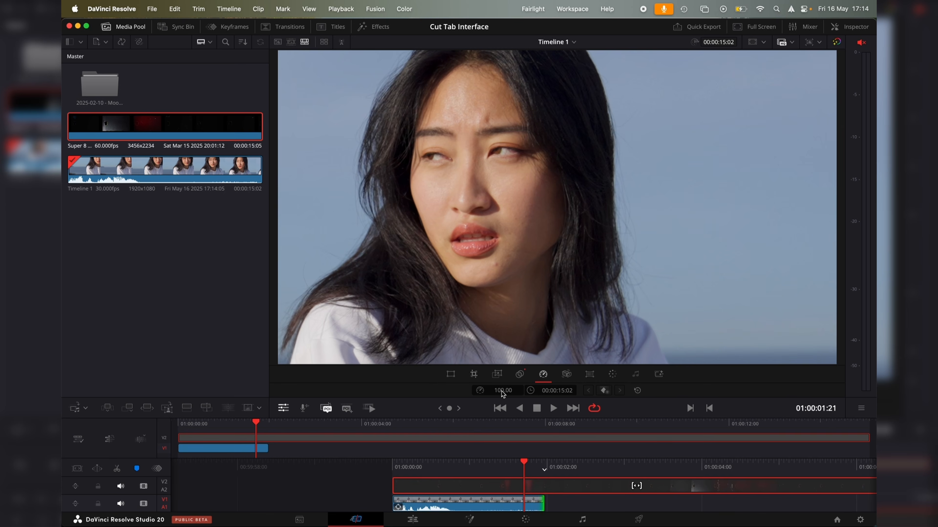
{"action": "left_click", "coordinate": [567, 377]}
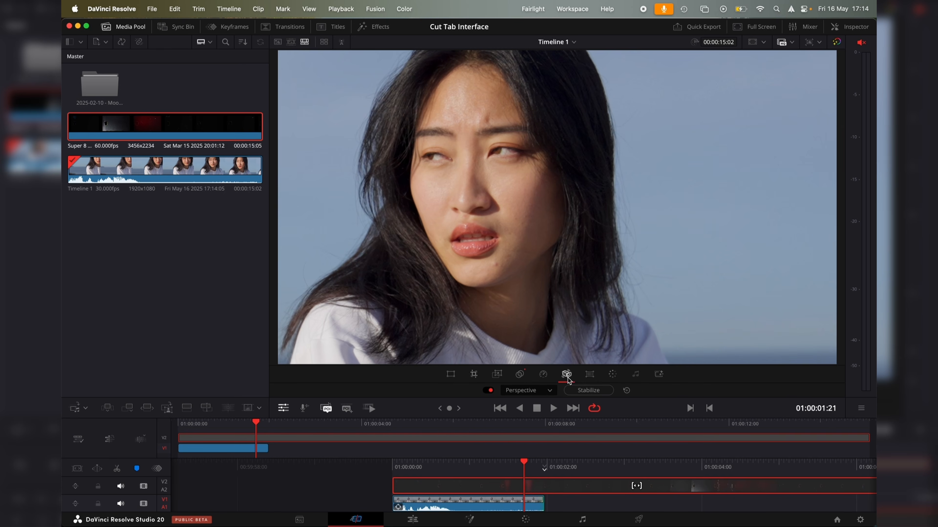
{"action": "left_click", "coordinate": [550, 391]}
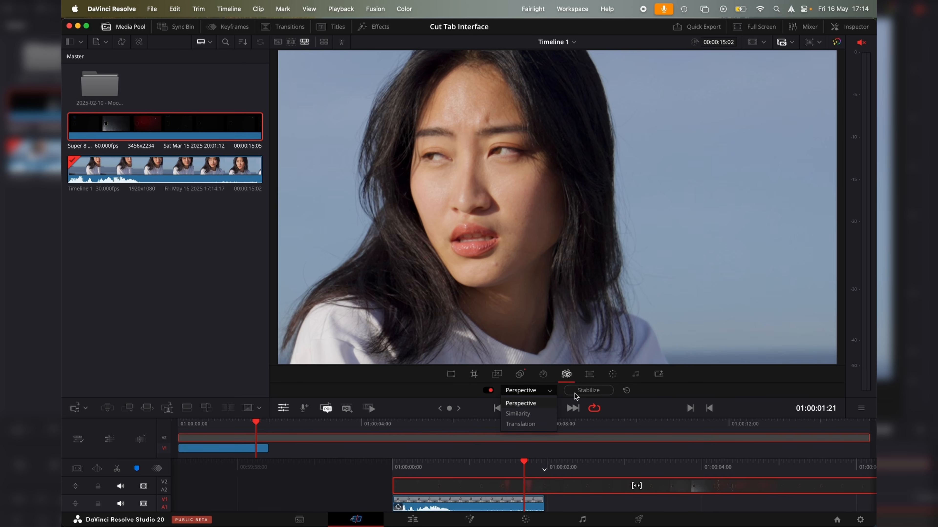
{"action": "left_click", "coordinate": [469, 390]}
{"action": "left_click", "coordinate": [473, 374]}
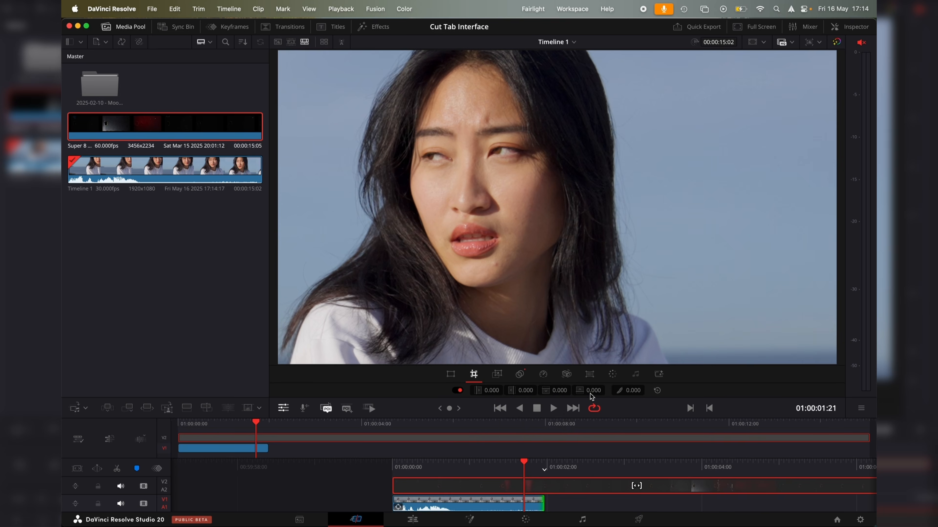
{"action": "left_click", "coordinate": [495, 377]}
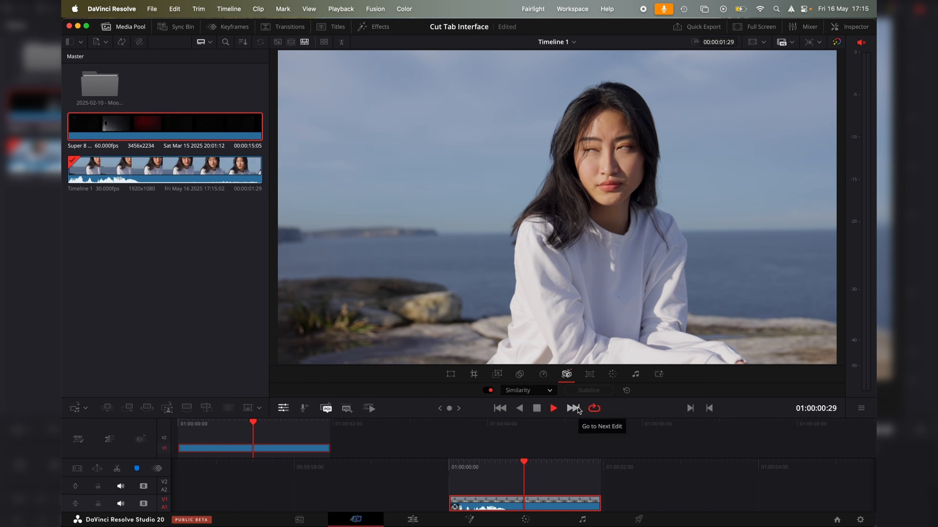
Stabilize the clip in Perspective mode and play back the result
{"action": "left_click", "coordinate": [528, 390]}
{"action": "left_click", "coordinate": [517, 406]}
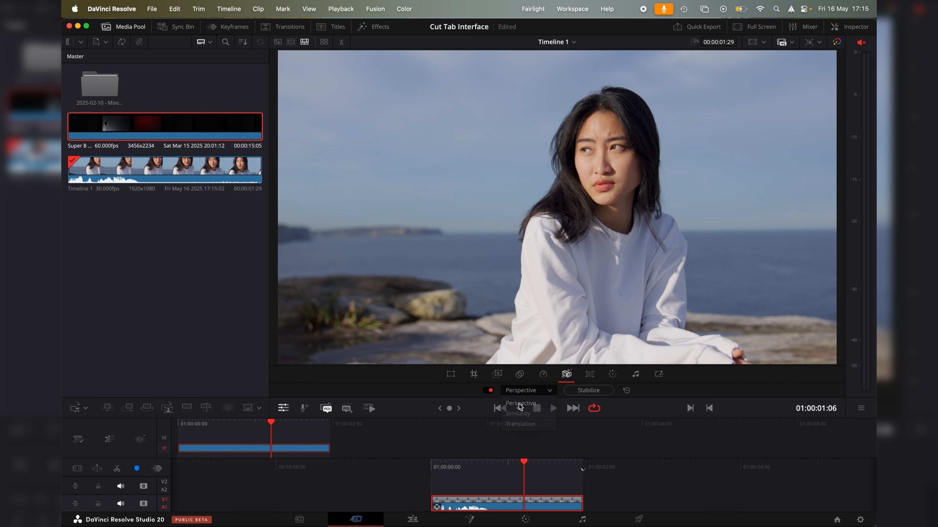
{"action": "left_click", "coordinate": [588, 391]}
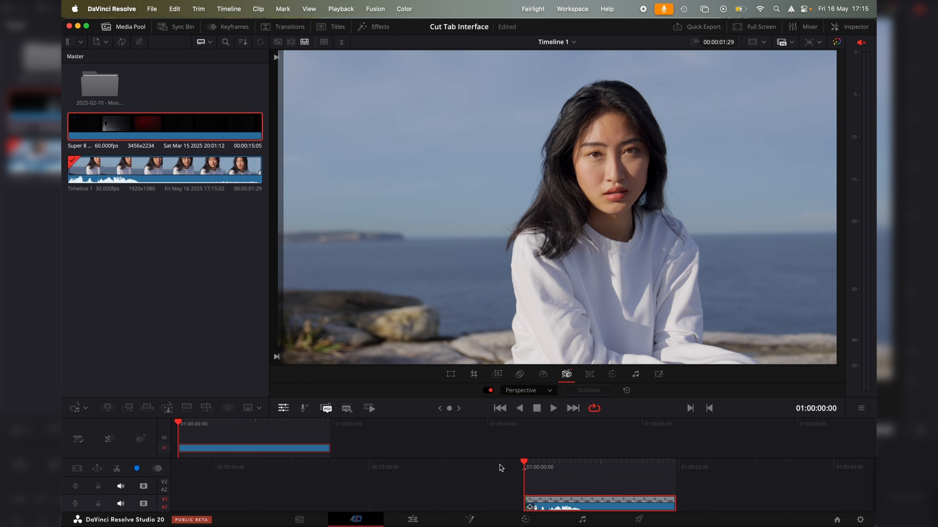
{"action": "key", "text": "space"}
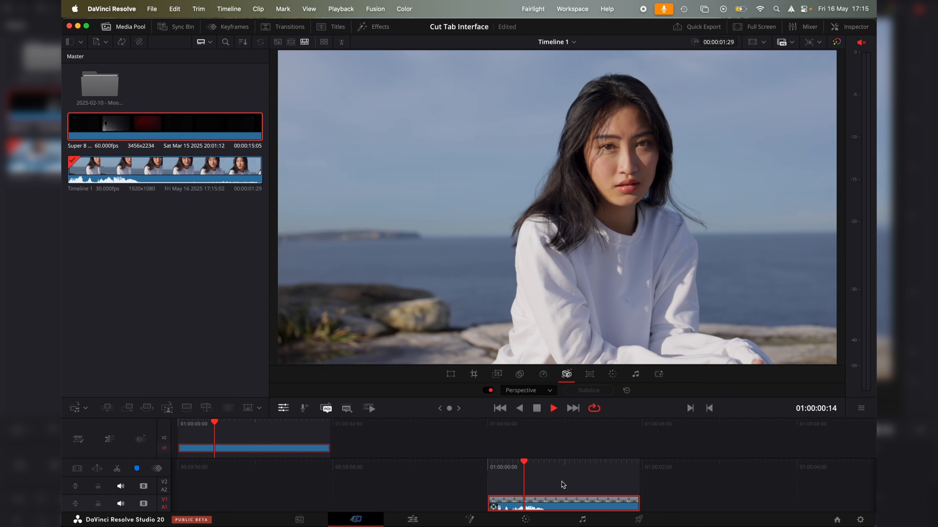
Stabilize the clip in Translation mode and play back the result
{"action": "left_click", "coordinate": [528, 390]}
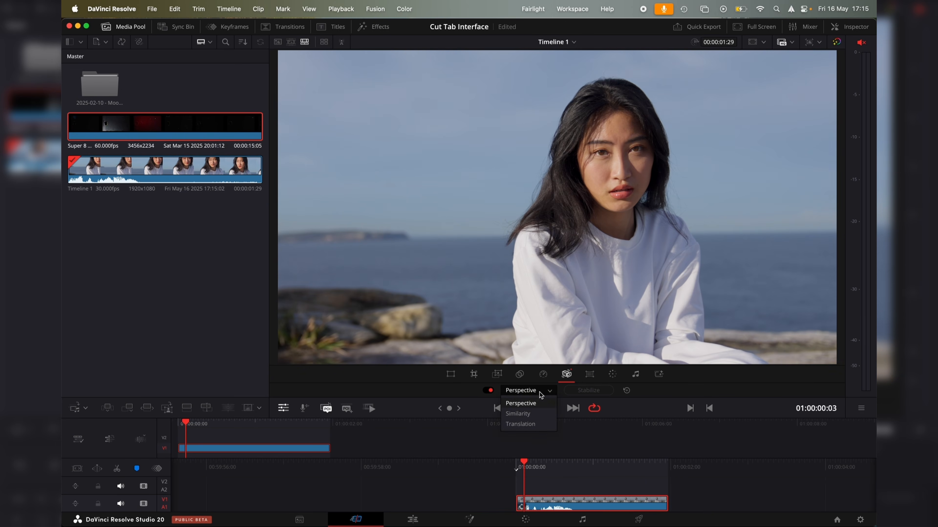
{"action": "left_click", "coordinate": [532, 424]}
{"action": "left_click", "coordinate": [588, 390]}
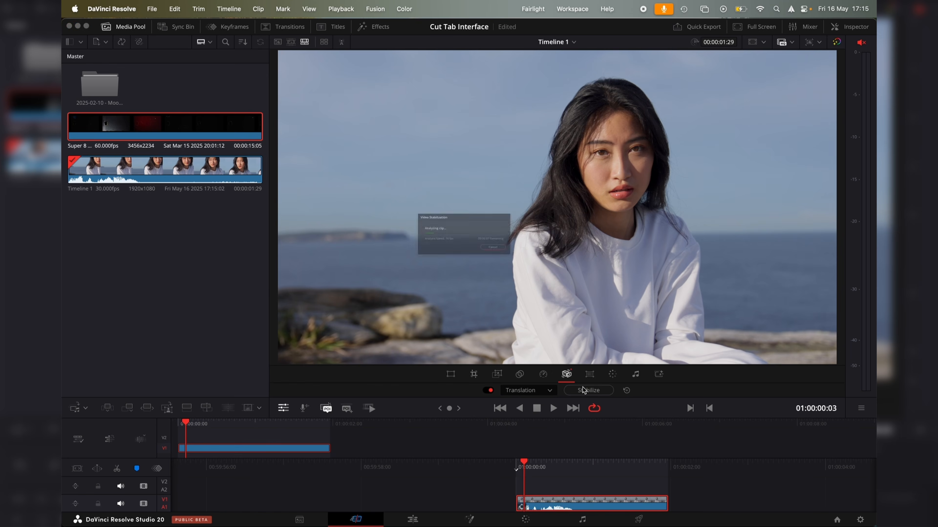
{"action": "key", "text": "space"}
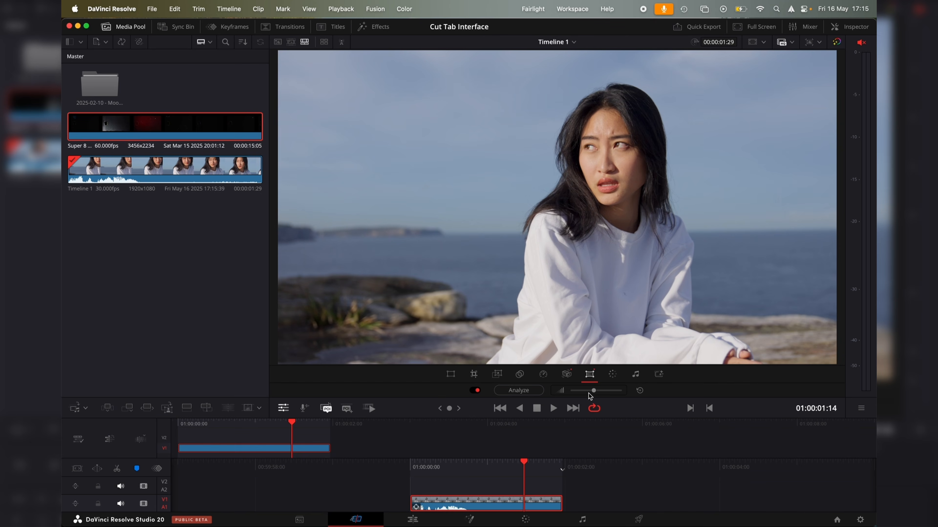
Adjust the clip's lens correction distortion slightly and bring up the Auto Color controls
{"action": "left_click_drag", "start_coordinate": [590, 396], "coordinate": [595, 395]}
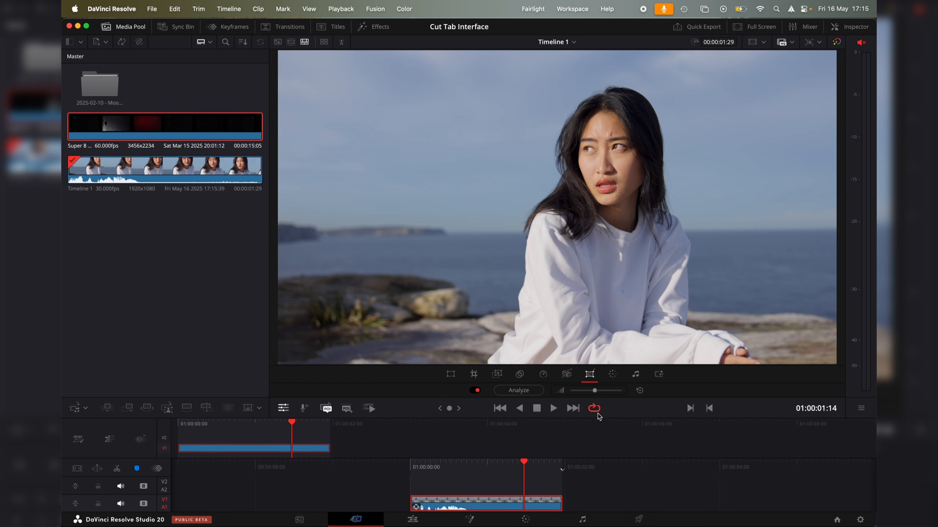
{"action": "left_click", "coordinate": [611, 374]}
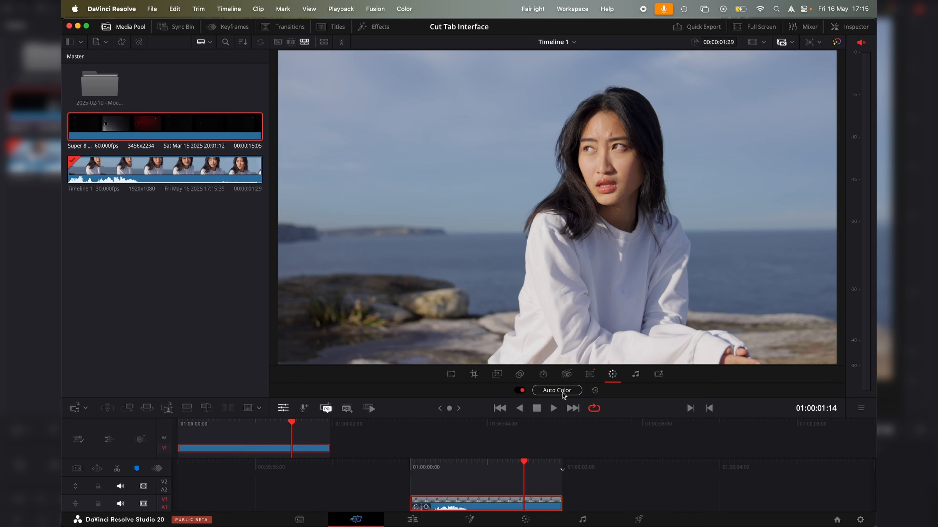
Apply Auto Color to the timeline clip and reset the correction
{"action": "left_click", "coordinate": [563, 393]}
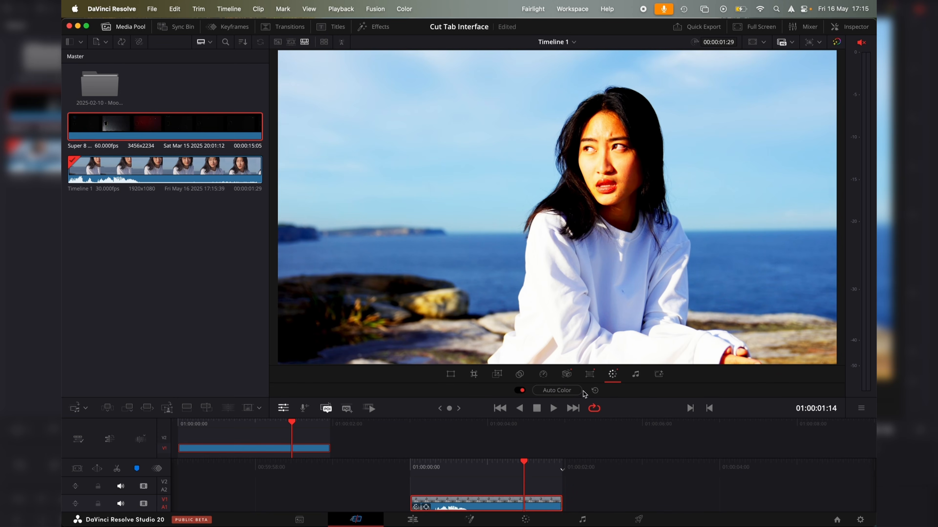
{"action": "left_click", "coordinate": [594, 390]}
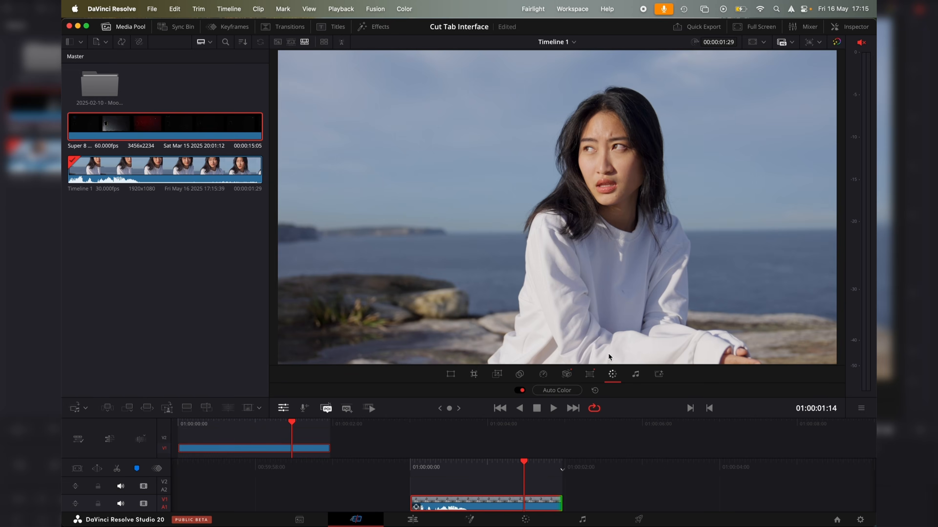
On the Color page, disable the Color Space Transform node in the timeline-level node graph
{"action": "left_click", "coordinate": [525, 519]}
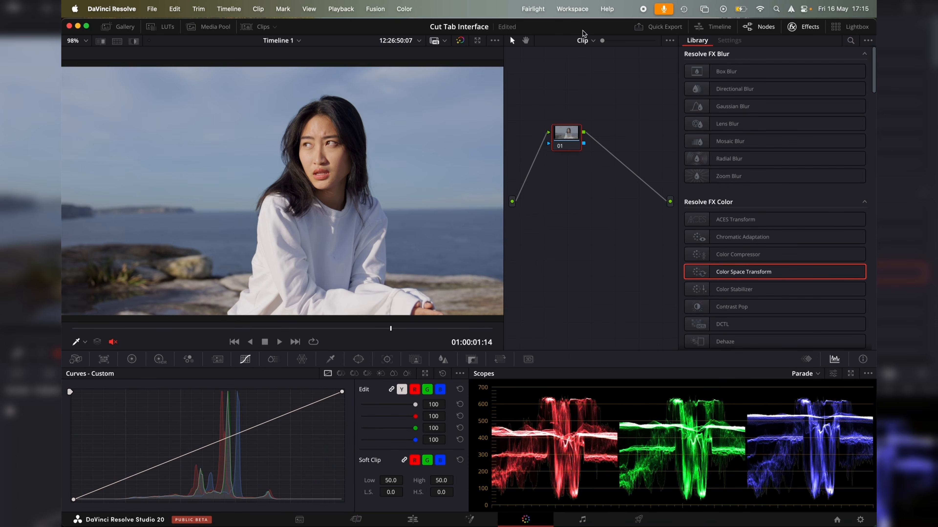
{"action": "left_click", "coordinate": [587, 41]}
{"action": "left_click", "coordinate": [600, 65]}
{"action": "key", "text": "ctrl+d"}
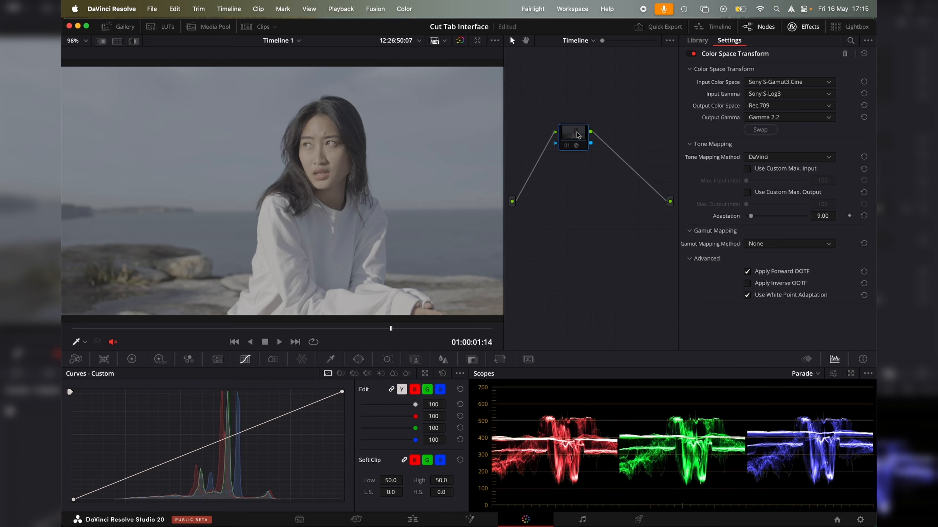
Return to the Cut page, apply Auto Color to the flat log clip and check an earlier frame
{"action": "left_click", "coordinate": [355, 520]}
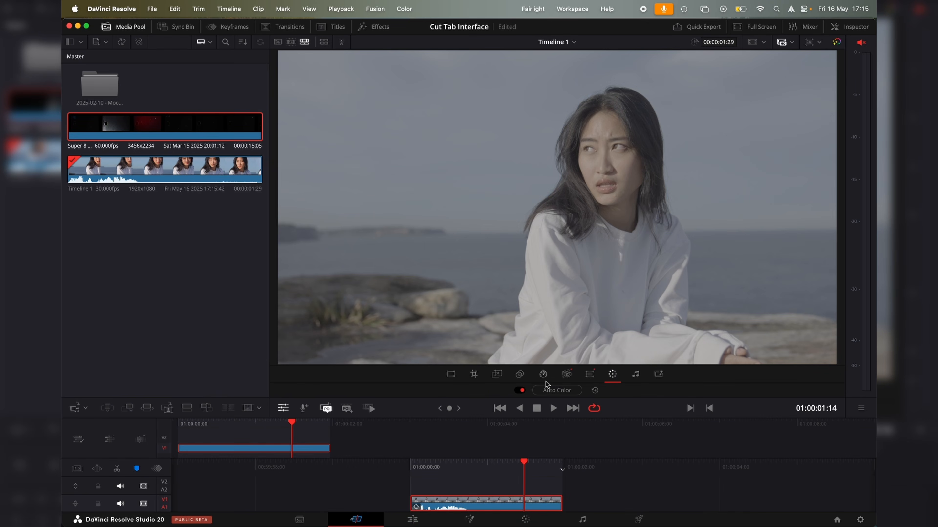
{"action": "left_click", "coordinate": [548, 392]}
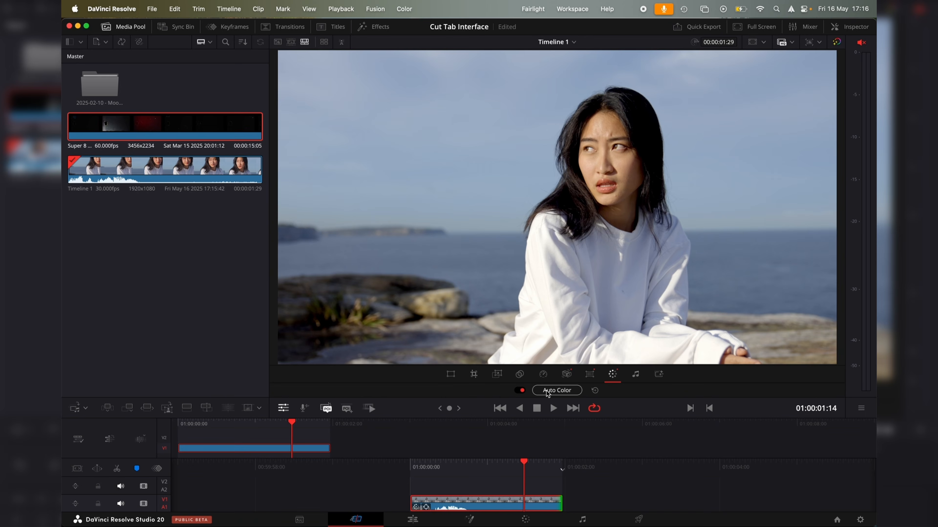
{"action": "left_click_drag", "start_coordinate": [490, 464], "coordinate": [531, 481]}
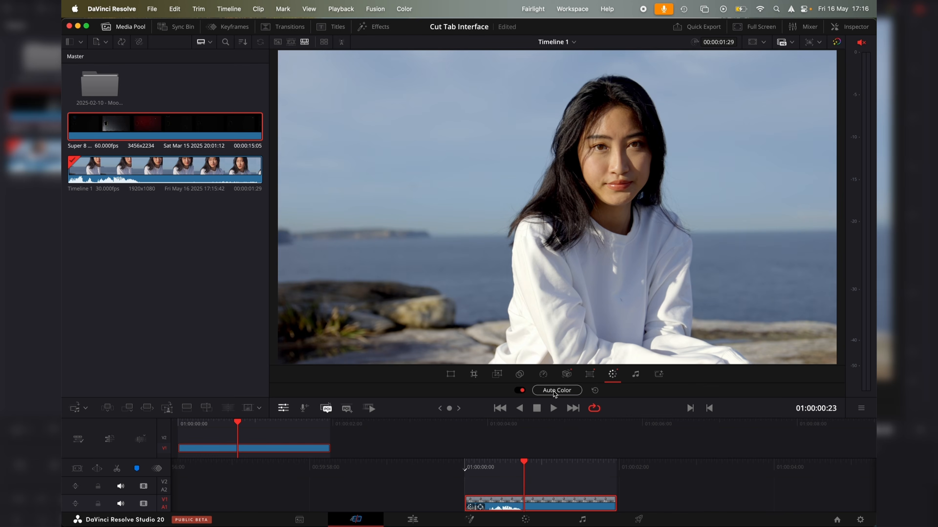
Toggle the clip's Auto Color correction on and off to compare, leaving it switched off
{"action": "left_click", "coordinate": [521, 390]}
{"action": "left_click", "coordinate": [519, 390]}
{"action": "left_click", "coordinate": [520, 390]}
{"action": "left_click", "coordinate": [520, 390]}
{"action": "left_click", "coordinate": [520, 390]}
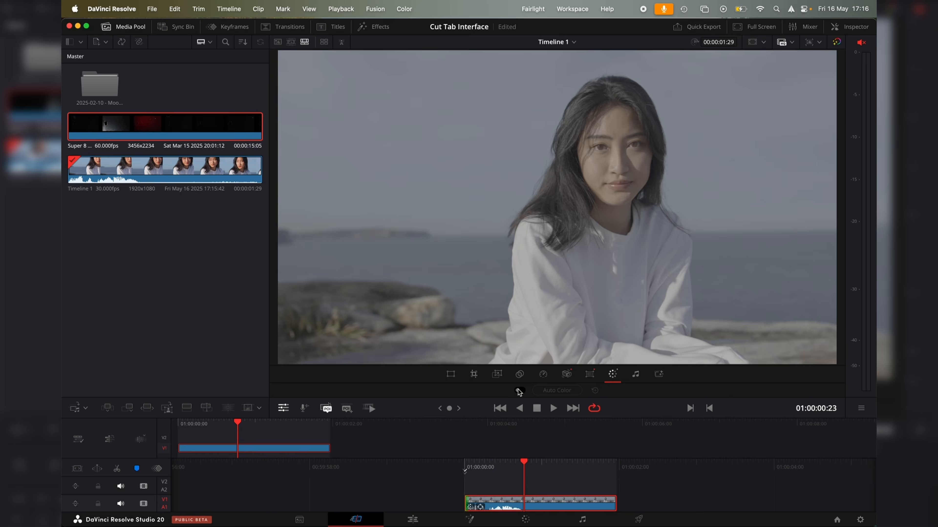
{"action": "left_click", "coordinate": [520, 391]}
{"action": "left_click", "coordinate": [520, 391]}
Re-enable the timeline-level Color Space Transform node on the Color page and return to the Cut page
{"action": "left_click", "coordinate": [525, 520]}
{"action": "left_click", "coordinate": [589, 41]}
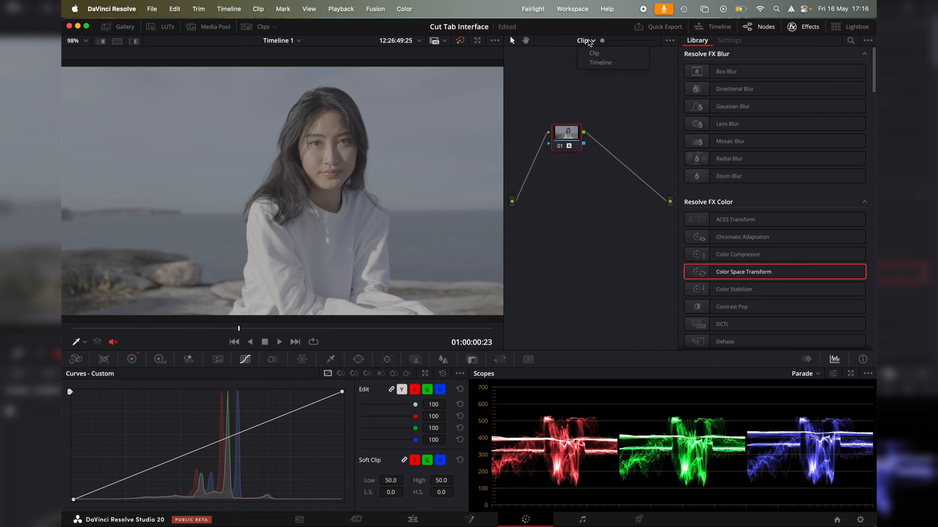
{"action": "left_click", "coordinate": [600, 63]}
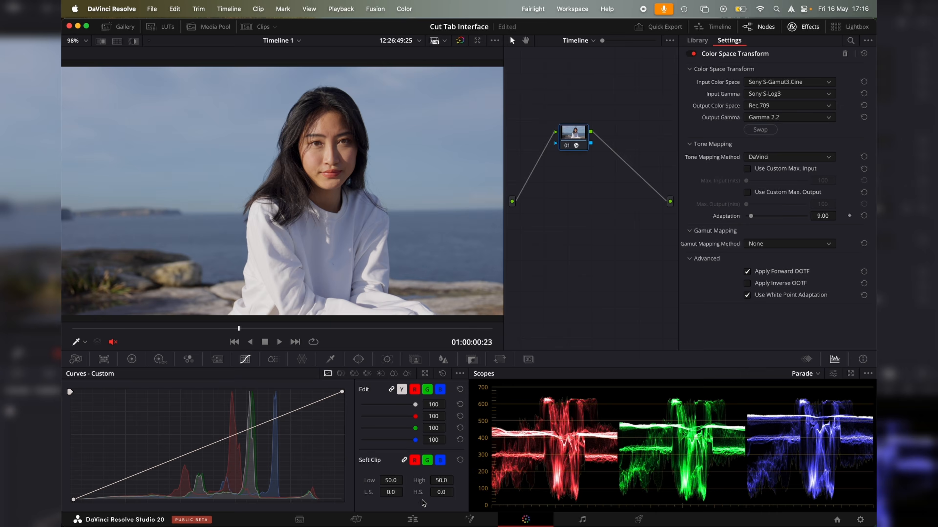
{"action": "left_click", "coordinate": [355, 520]}
Play back the clip on the timeline and lower its audio volume with the viewer's clip tools
{"action": "left_click_drag", "start_coordinate": [519, 464], "coordinate": [537, 458]}
{"action": "key", "text": "space"}
{"action": "key", "text": "space"}
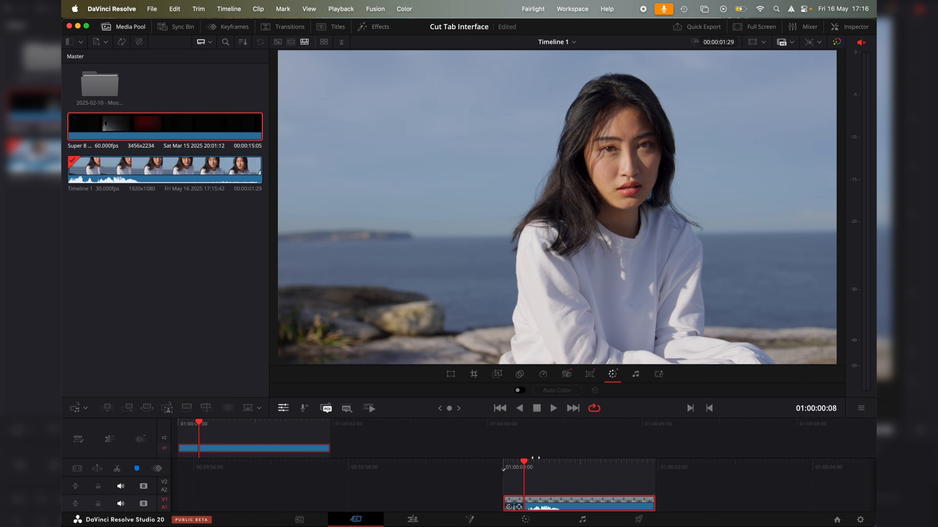
{"action": "key", "text": "space"}
{"action": "key", "text": "space"}
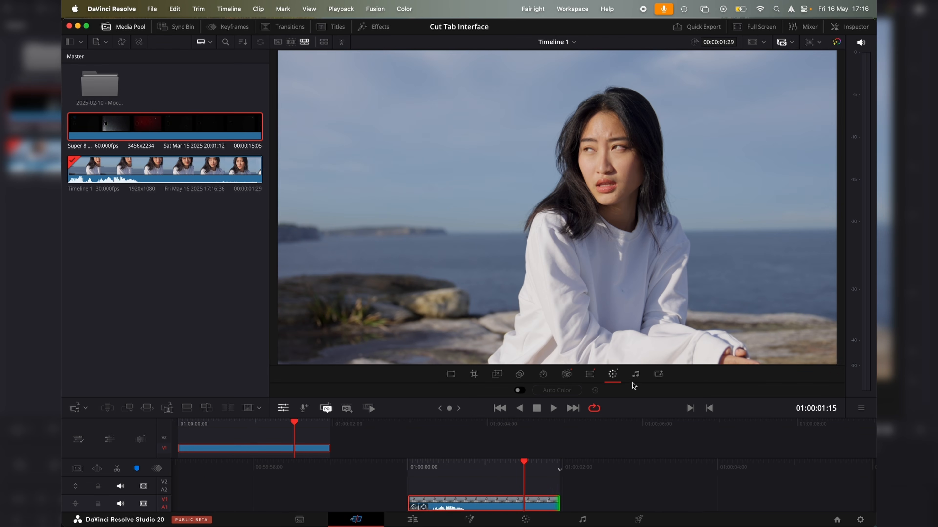
{"action": "left_click", "coordinate": [635, 376]}
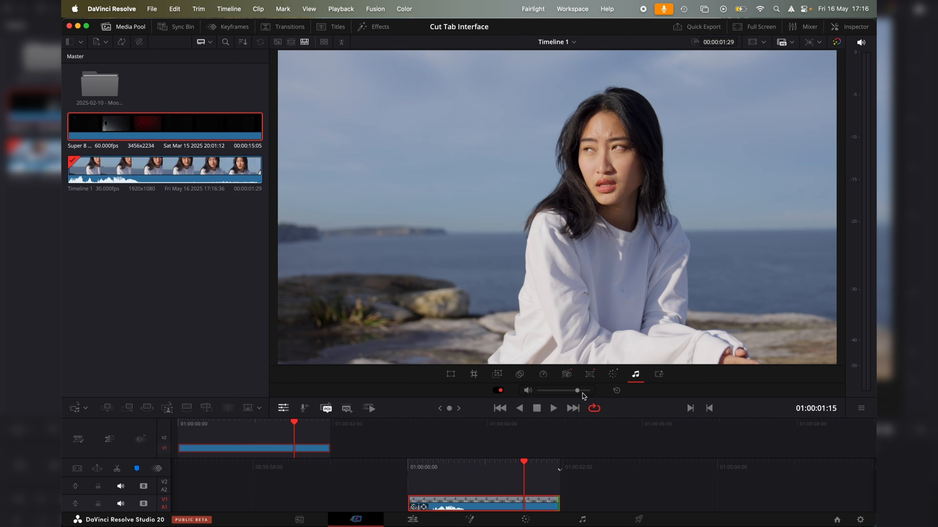
{"action": "left_click_drag", "start_coordinate": [577, 392], "coordinate": [558, 390]}
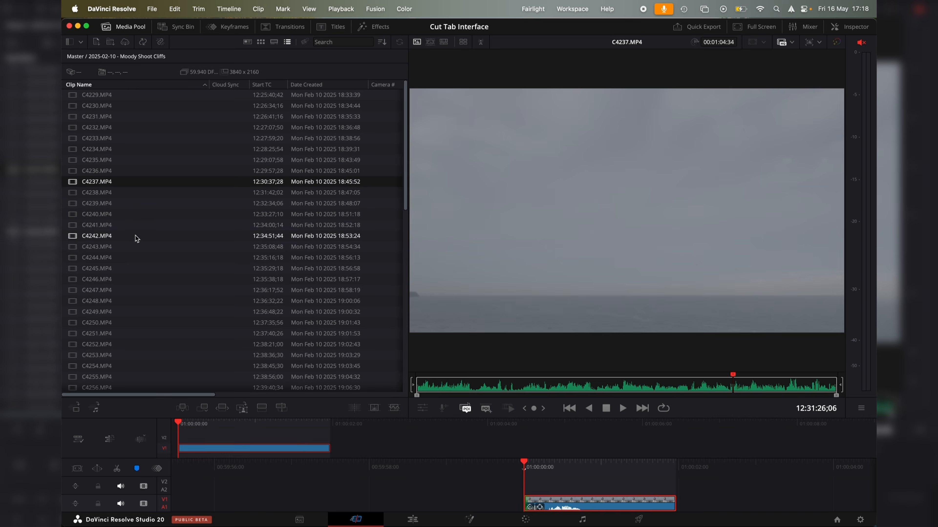
Append clips C4242.MP4 to C4248.MP4 from the Moody Shoot Cliffs bin to the end of the timeline
{"action": "left_click", "coordinate": [135, 235]}
{"action": "left_click", "coordinate": [140, 301], "text": "shift"}
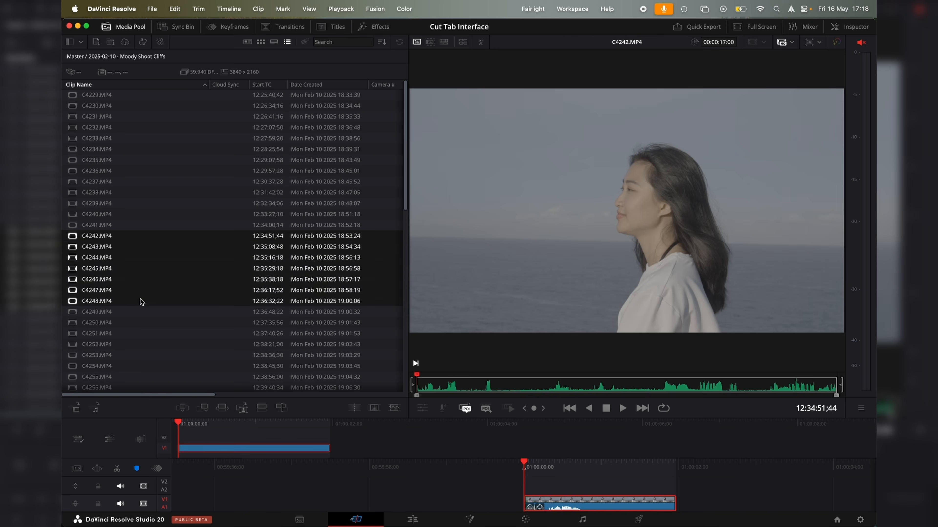
{"action": "left_click_drag", "start_coordinate": [133, 281], "coordinate": [678, 507]}
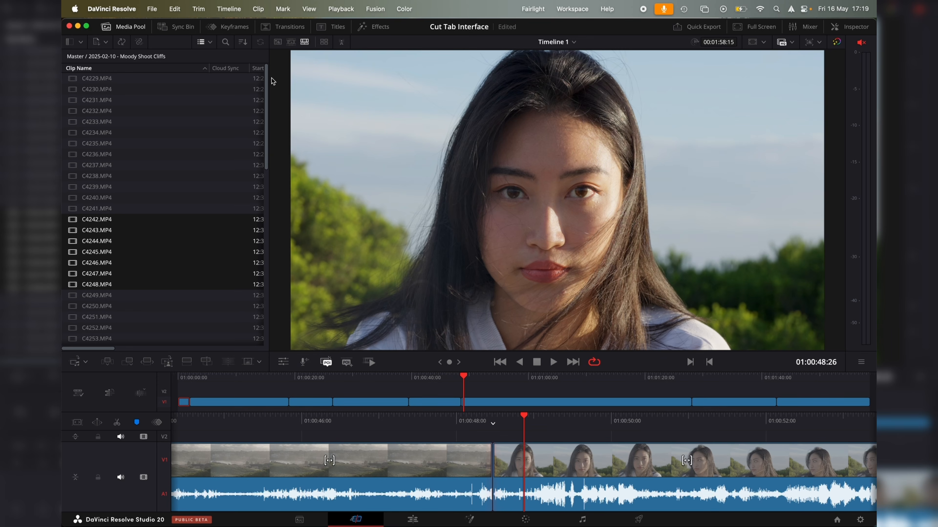
Bring up the video transitions and try to add an Arrow Iris at the cut between the landscape and portrait clips
{"action": "left_click", "coordinate": [270, 28]}
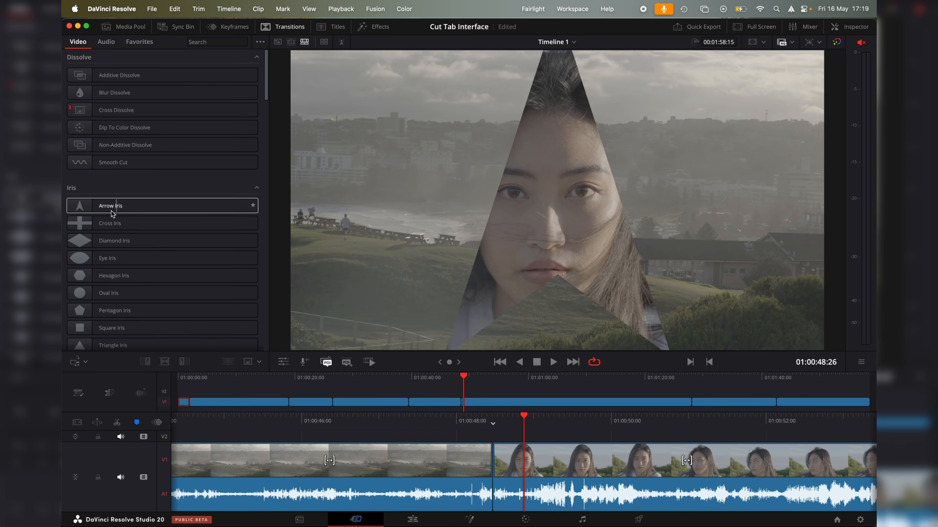
{"action": "left_click_drag", "start_coordinate": [100, 212], "coordinate": [491, 488]}
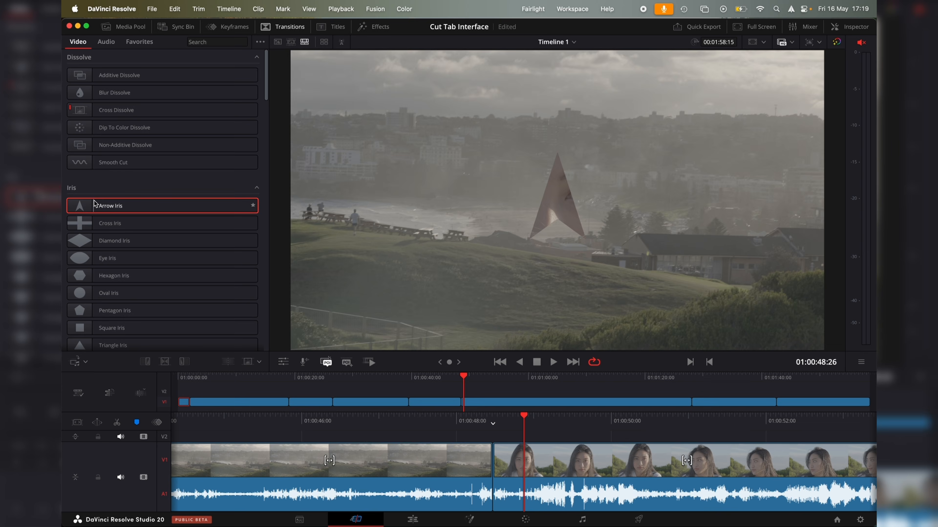
{"action": "left_click_drag", "start_coordinate": [107, 214], "coordinate": [494, 462]}
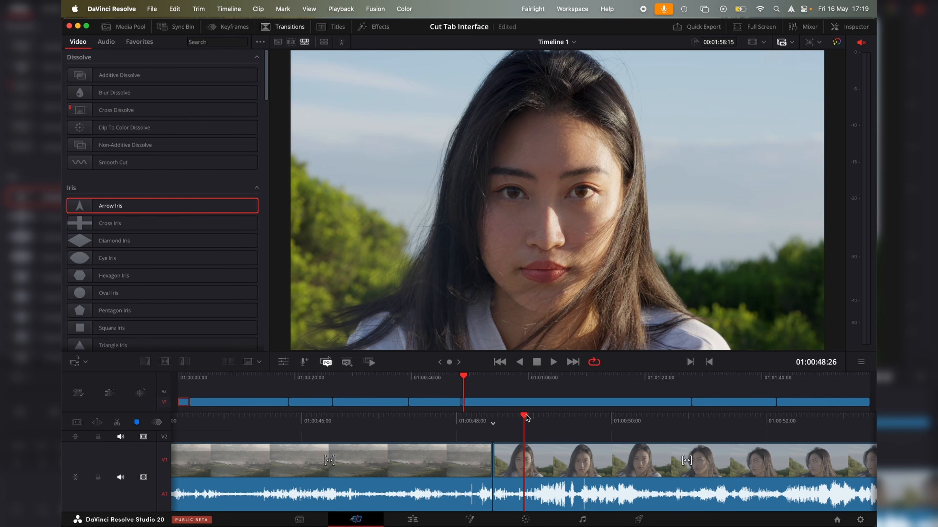
Trim the landscape clip's end and the portrait clip's start at their cut to leave spare frames for a transition
{"action": "left_click_drag", "start_coordinate": [527, 418], "coordinate": [560, 428]}
{"action": "left_click", "coordinate": [524, 475]}
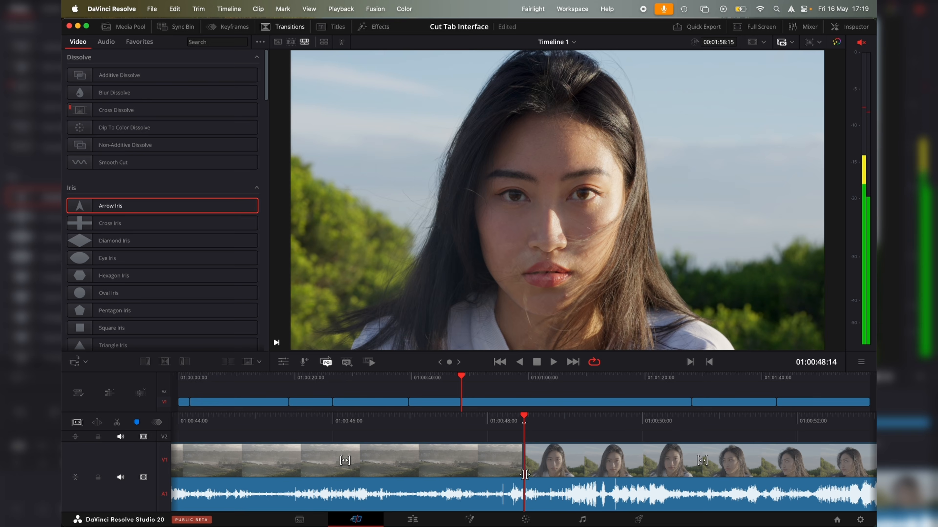
{"action": "left_click", "coordinate": [522, 475]}
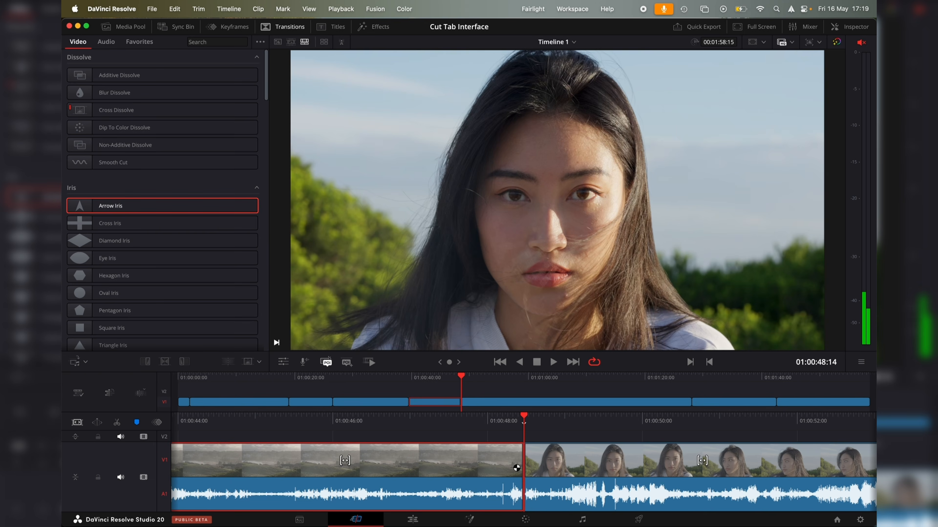
{"action": "left_click_drag", "start_coordinate": [517, 464], "coordinate": [721, 465]}
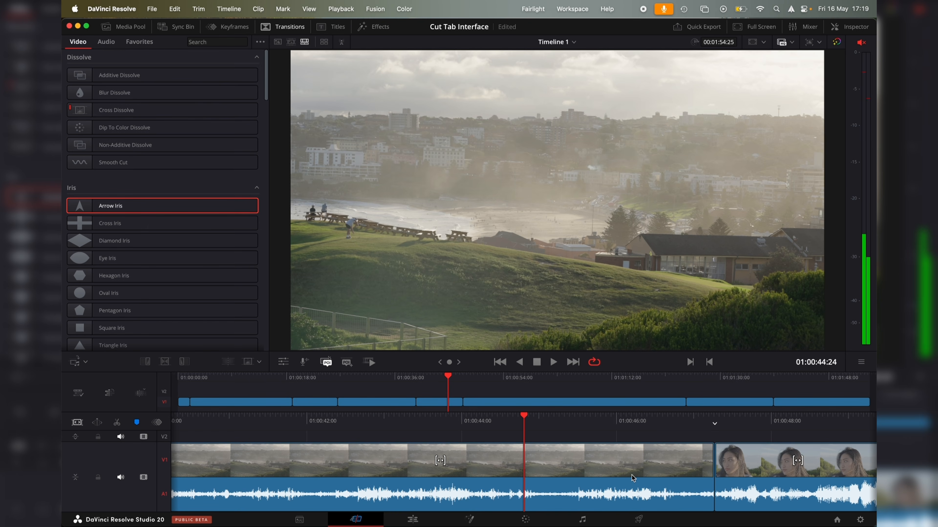
Add a Triangle Iris transition at the trimmed cut between the landscape and portrait clips
{"action": "key", "text": "space"}
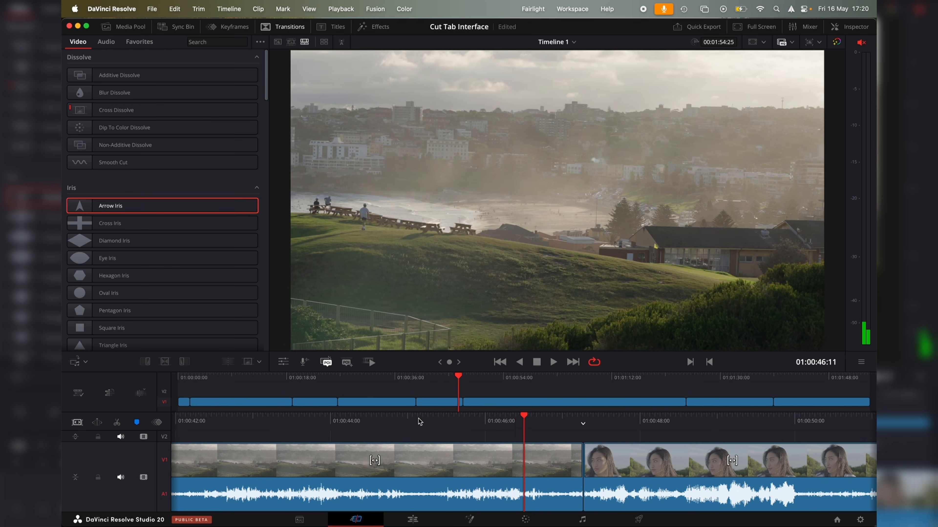
{"action": "key", "text": "space"}
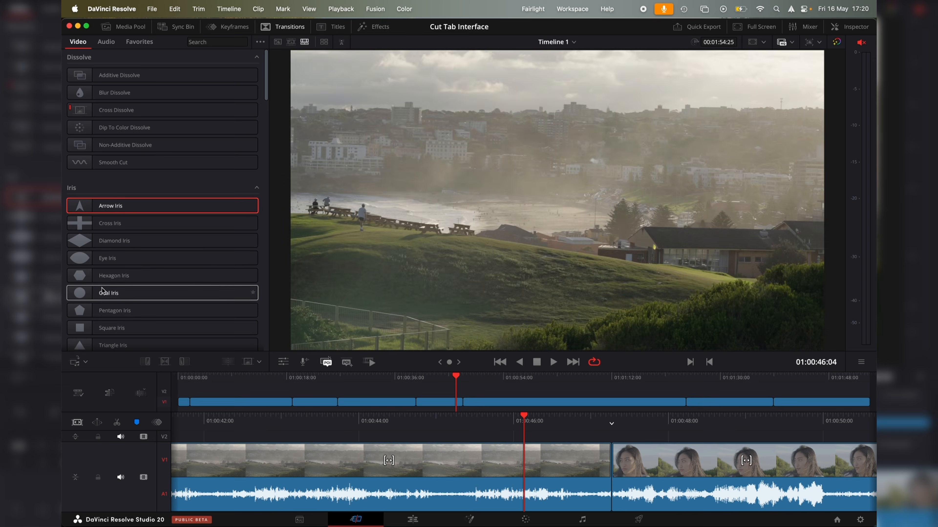
{"action": "scroll", "coordinate": [102, 288], "scroll_direction": "down", "scroll_amount": 1}
{"action": "scroll", "coordinate": [88, 303], "scroll_direction": "up", "scroll_amount": 1}
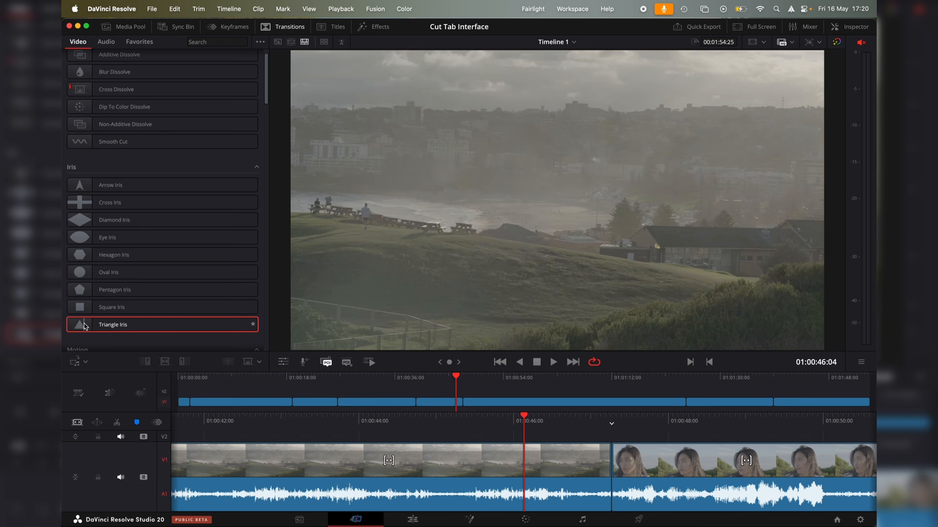
{"action": "left_click_drag", "start_coordinate": [84, 323], "coordinate": [604, 472]}
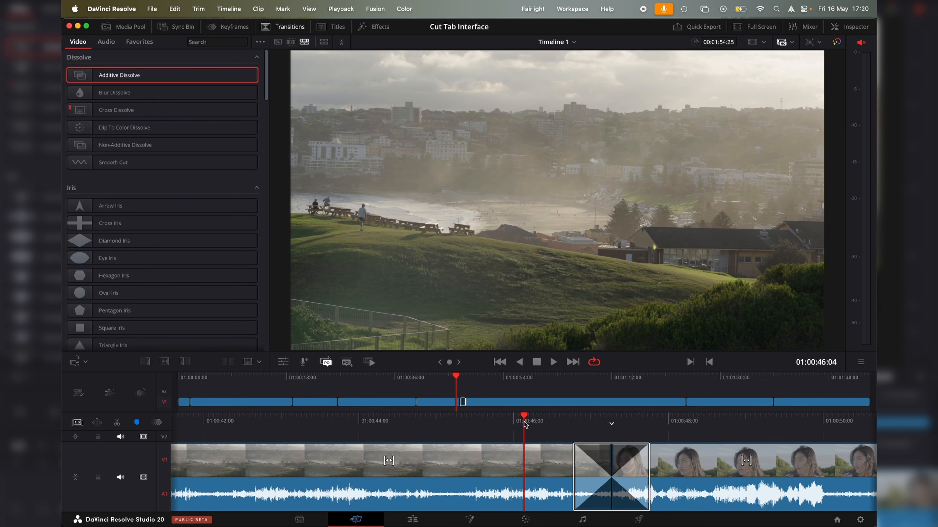
Play back the Triangle Iris transition twice from just before the cut
{"action": "key", "text": "space"}
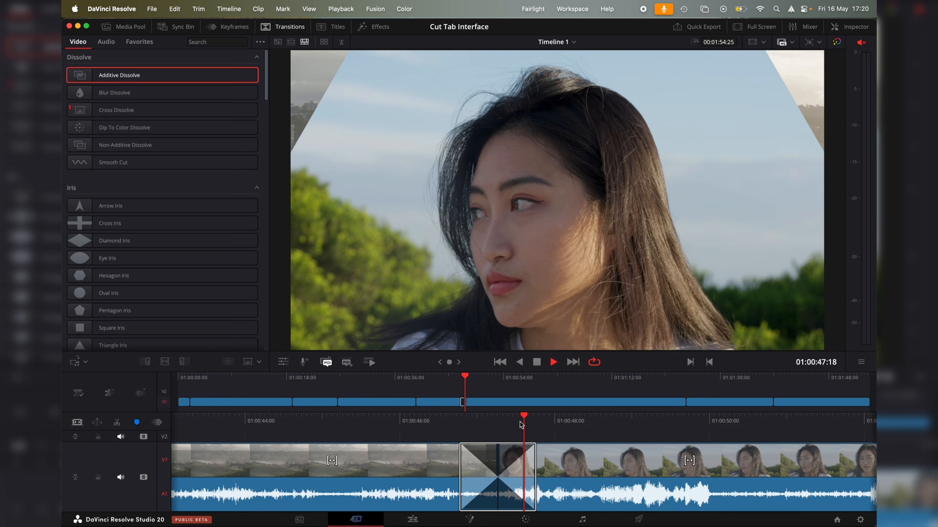
{"action": "key", "text": "space"}
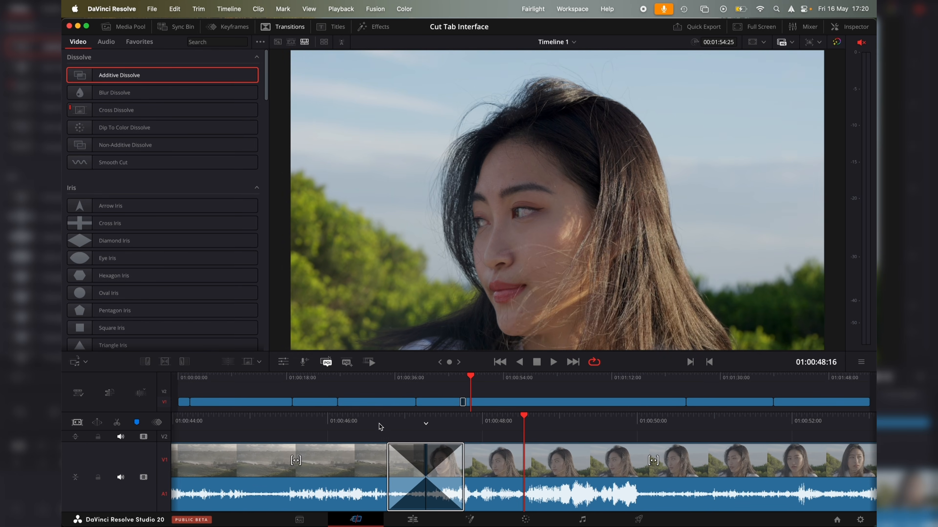
{"action": "left_click", "coordinate": [379, 423]}
{"action": "key", "text": "space"}
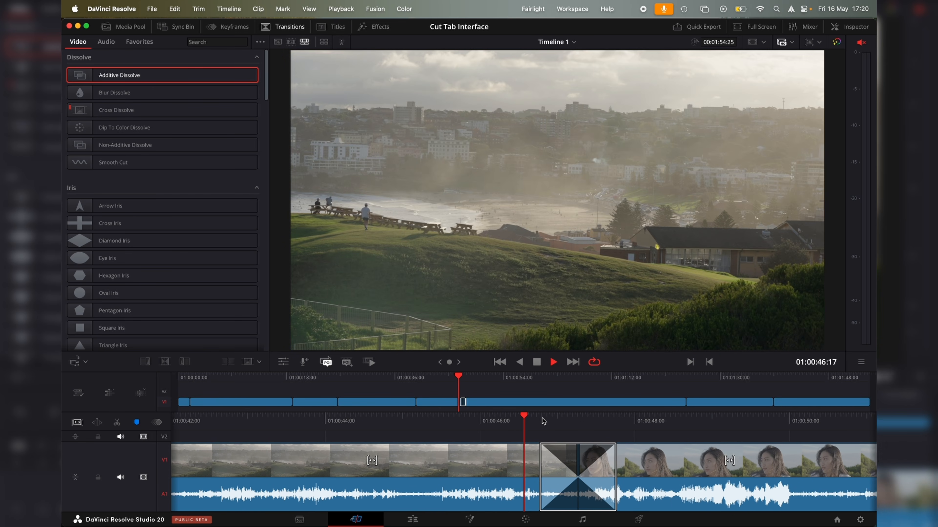
{"action": "key", "text": "space"}
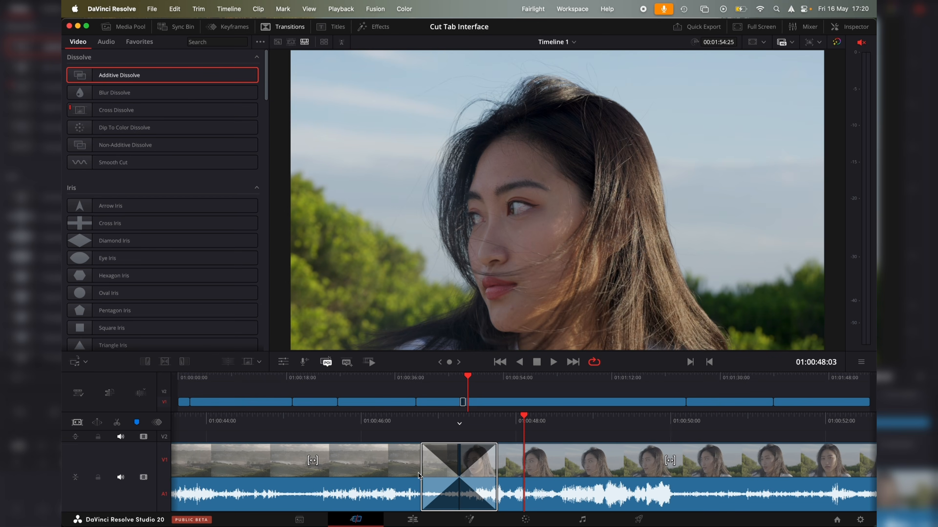
Lengthen the Triangle Iris transition to 02:12 and play it back from before its start
{"action": "left_click_drag", "start_coordinate": [418, 475], "coordinate": [311, 475]}
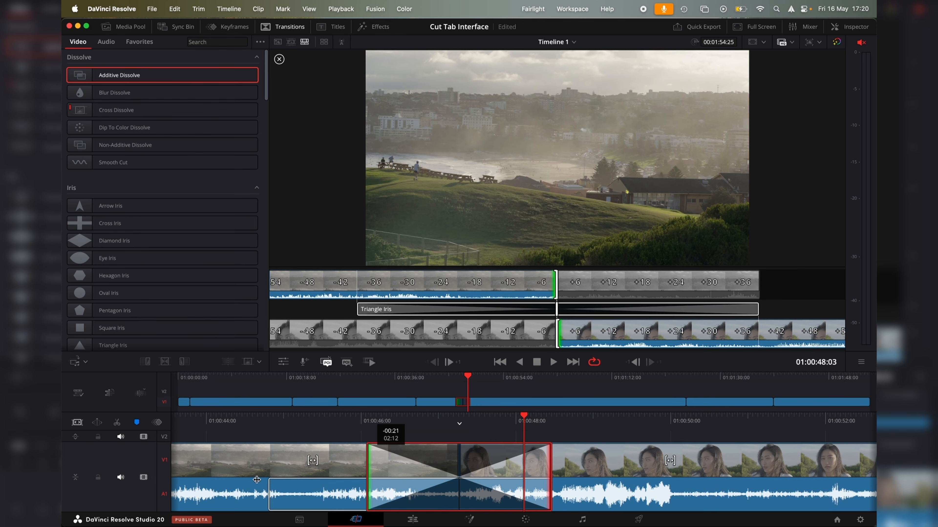
{"action": "left_click_drag", "start_coordinate": [283, 470], "coordinate": [348, 467]}
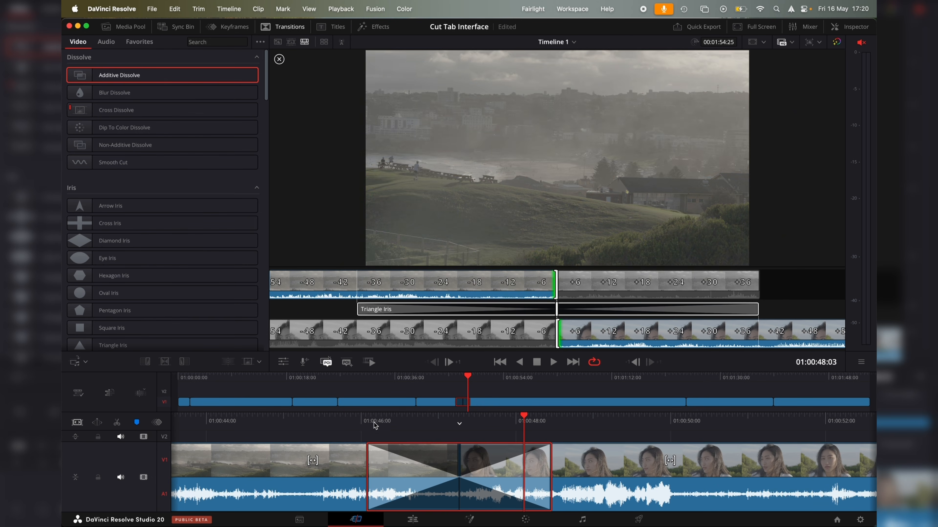
{"action": "left_click_drag", "start_coordinate": [375, 426], "coordinate": [581, 434]}
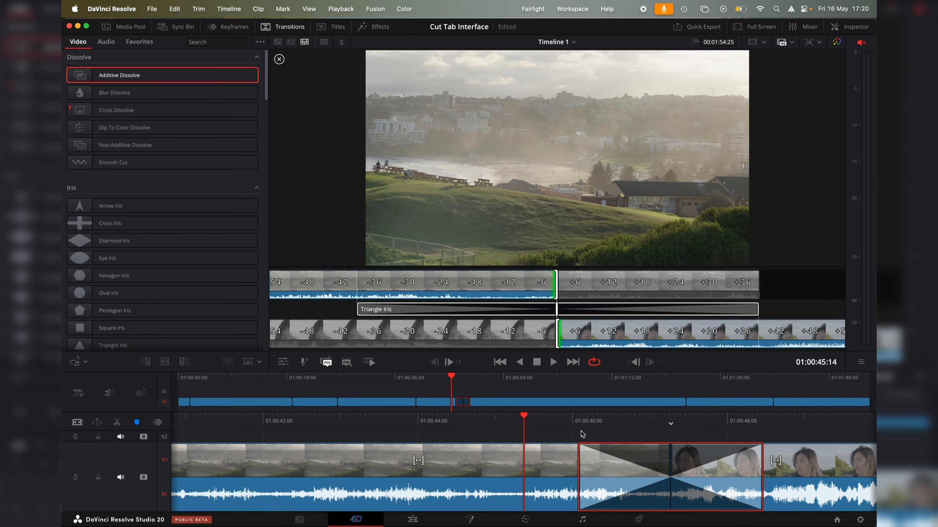
{"action": "key", "text": "space"}
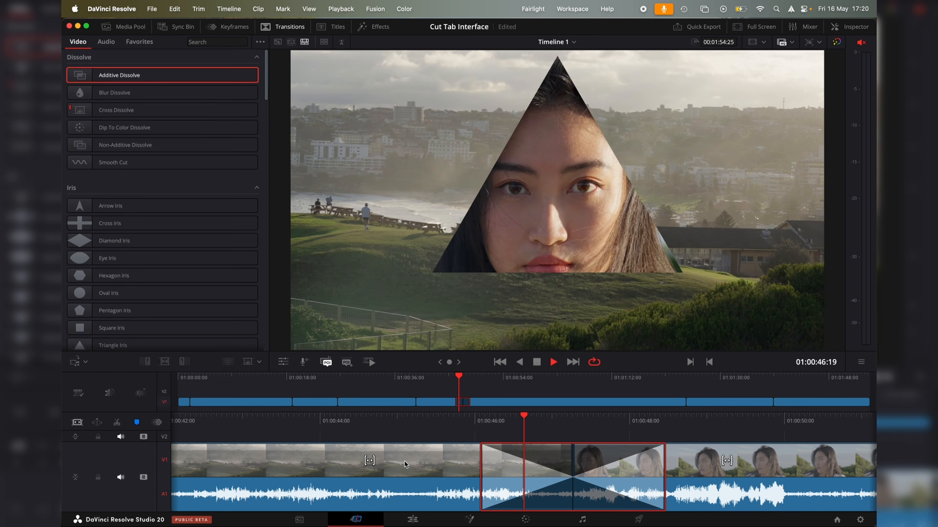
{"action": "left_click_drag", "start_coordinate": [321, 429], "coordinate": [565, 424]}
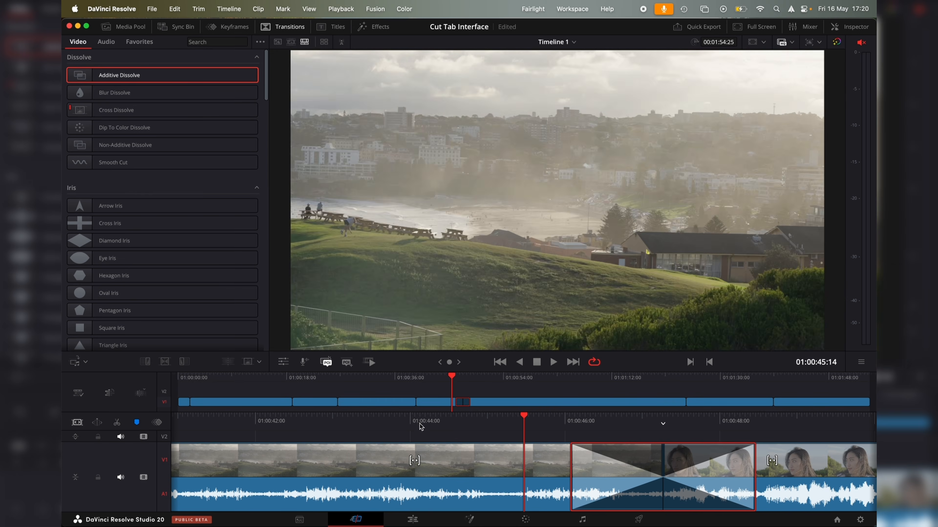
Play through the lengthened Triangle Iris transition once more, and delete it from the cut between the landscape and portrait clips
{"action": "key", "text": "space"}
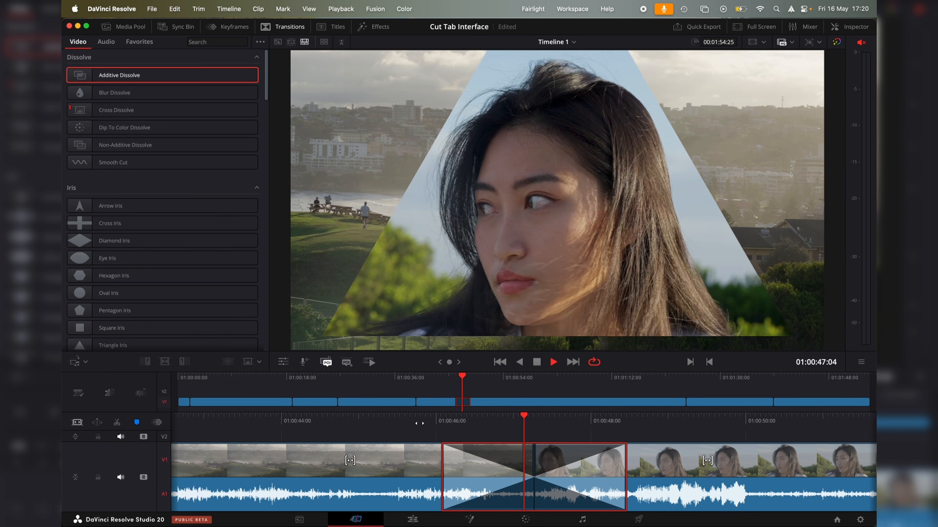
{"action": "key", "text": "space"}
{"action": "scroll", "coordinate": [163, 280], "scroll_direction": "down", "scroll_amount": 10}
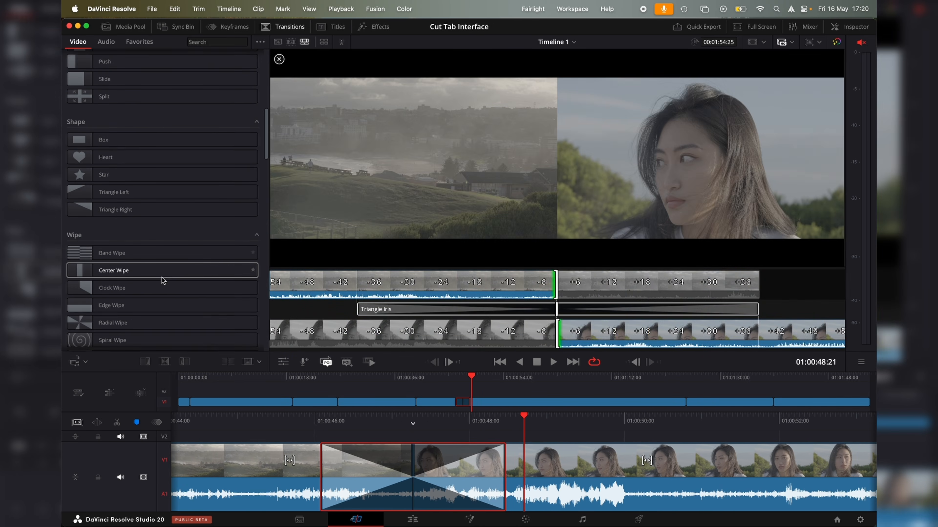
{"action": "scroll", "coordinate": [163, 266], "scroll_direction": "down", "scroll_amount": 5}
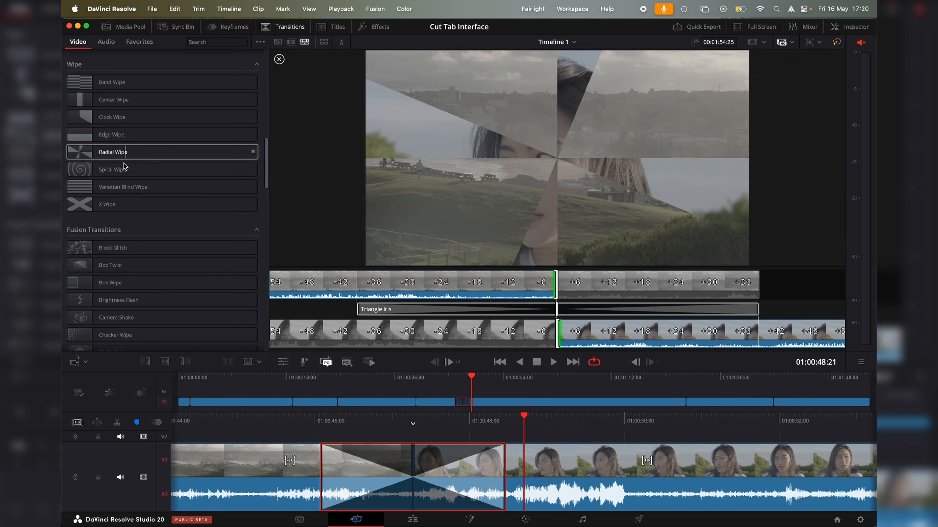
{"action": "scroll", "coordinate": [127, 318], "scroll_direction": "down", "scroll_amount": 5}
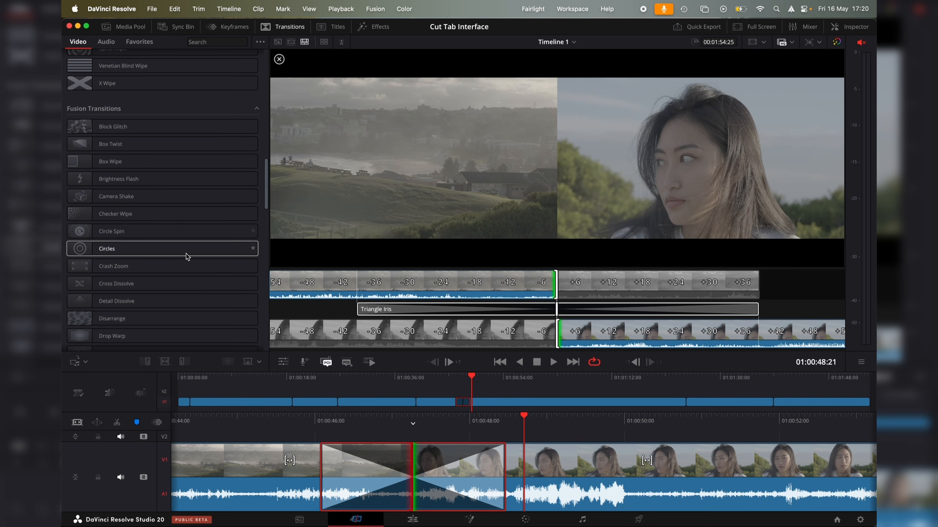
{"action": "scroll", "coordinate": [186, 255], "scroll_direction": "down", "scroll_amount": 2}
{"action": "key", "text": "Delete"}
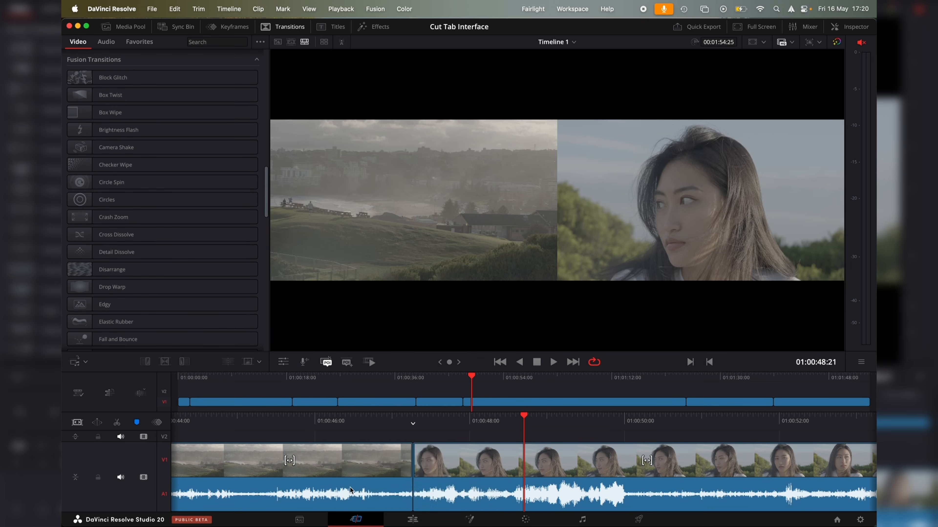
Add the Drop Warp Fusion transition at the cut between the landscape and portrait clips
{"action": "scroll", "coordinate": [150, 254], "scroll_direction": "down", "scroll_amount": 2}
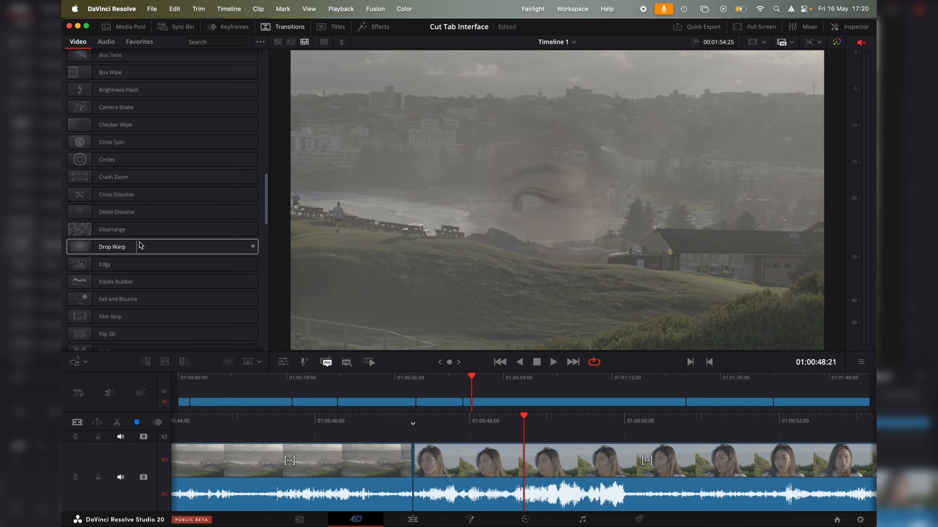
{"action": "scroll", "coordinate": [268, 215], "scroll_direction": "down", "scroll_amount": 4}
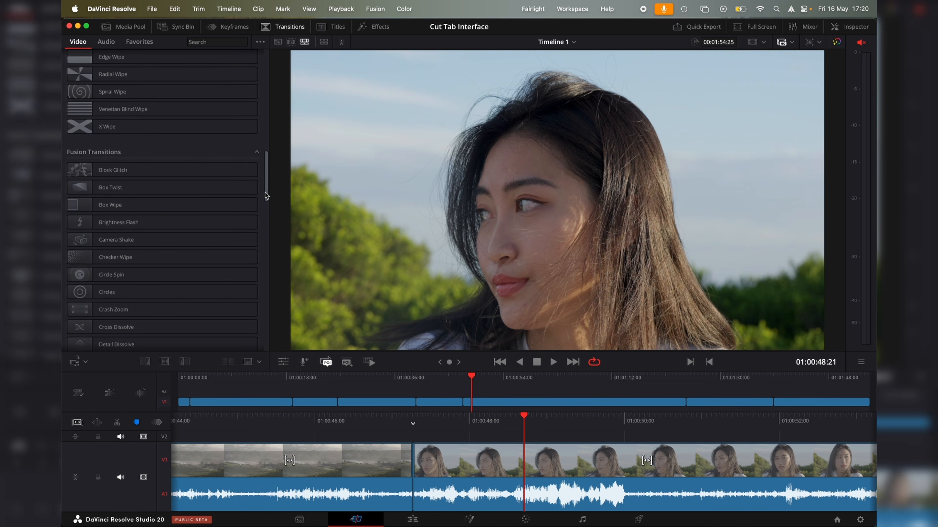
{"action": "left_click_drag", "start_coordinate": [261, 233], "coordinate": [263, 236]}
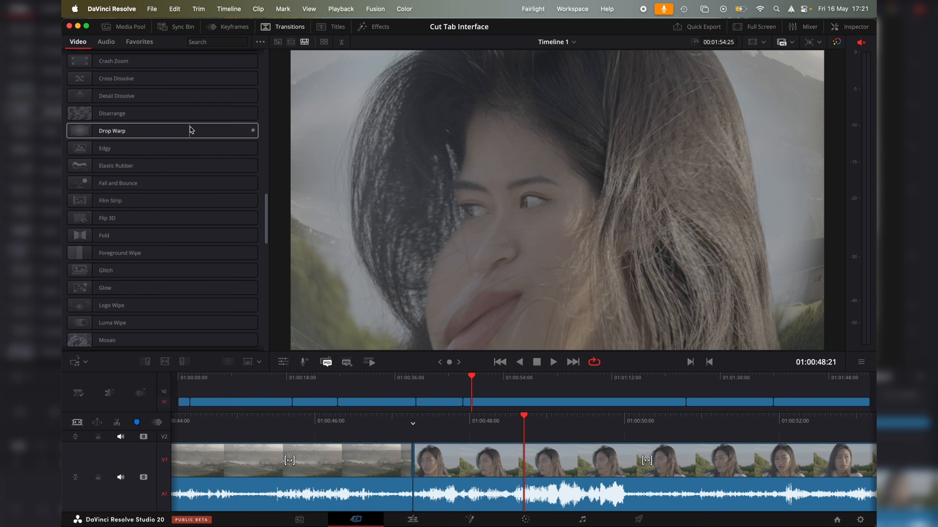
{"action": "left_click_drag", "start_coordinate": [119, 133], "coordinate": [379, 467]}
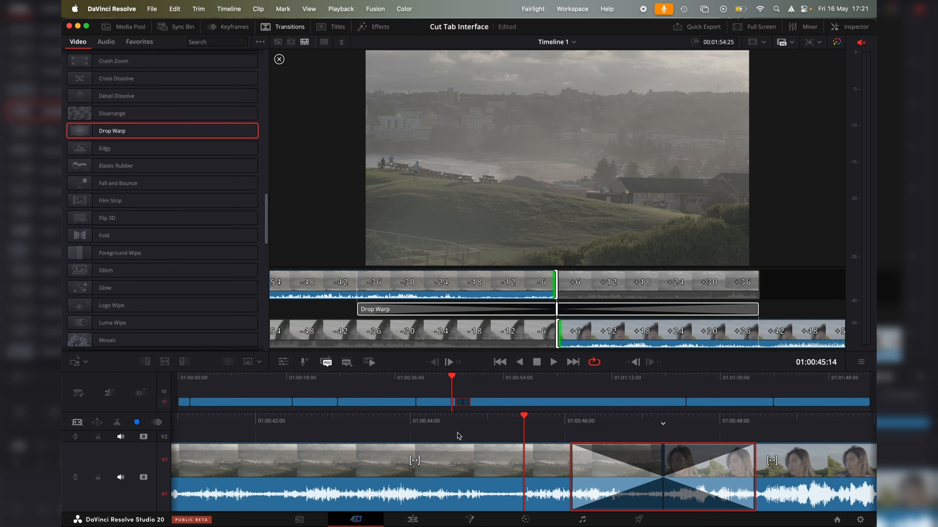
Play back the Drop Warp transition and remove it from the cut
{"action": "key", "text": "space"}
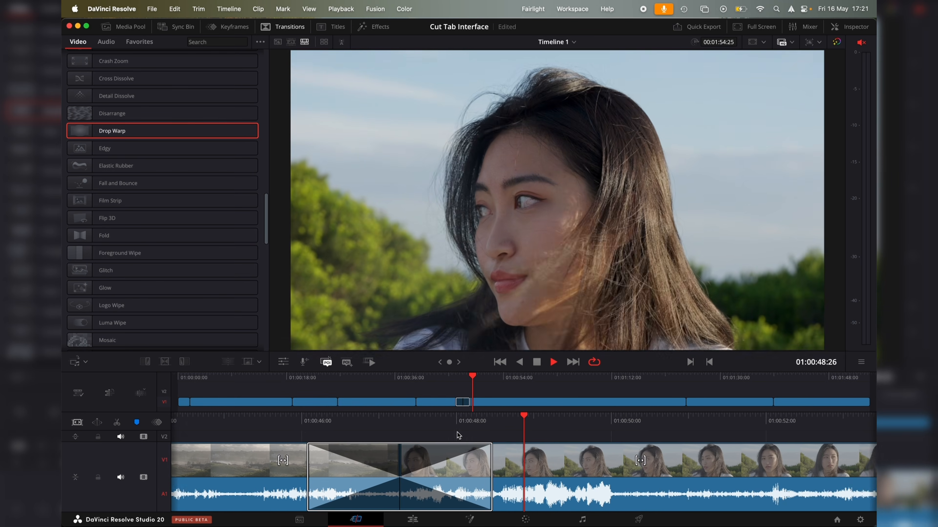
{"action": "key", "text": "space"}
{"action": "left_click", "coordinate": [442, 494]}
{"action": "key", "text": "BackSpace"}
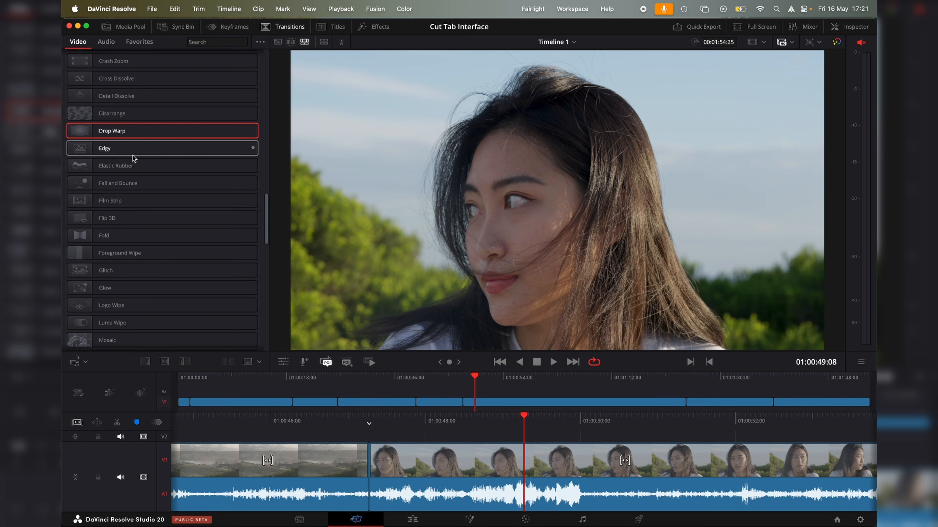
Look through the audio cross fades and the favorite transitions
{"action": "scroll", "coordinate": [133, 158], "scroll_direction": "up", "scroll_amount": 10}
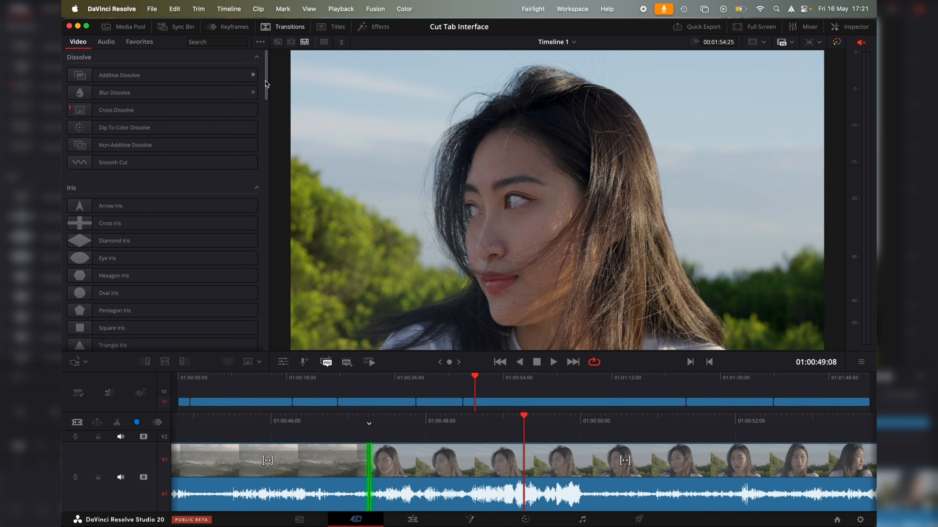
{"action": "left_click_drag", "start_coordinate": [266, 80], "coordinate": [266, 54]}
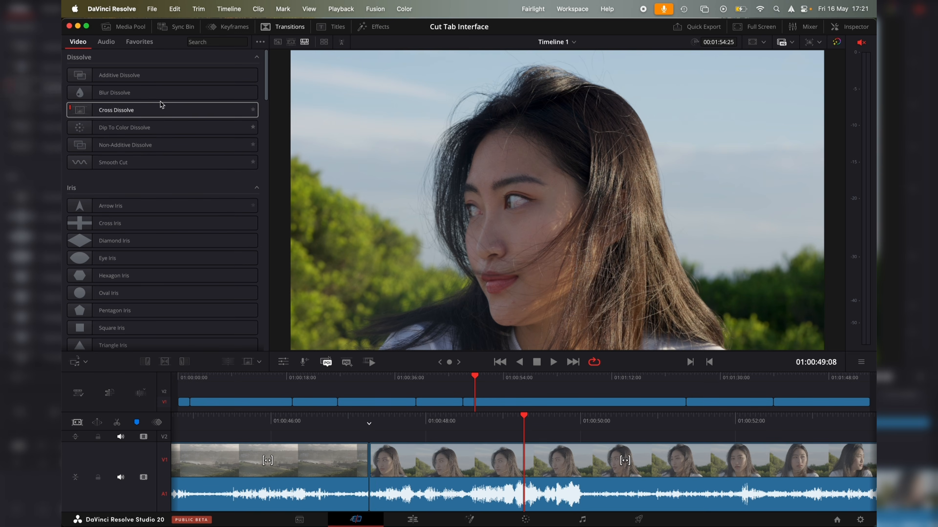
{"action": "left_click", "coordinate": [106, 43]}
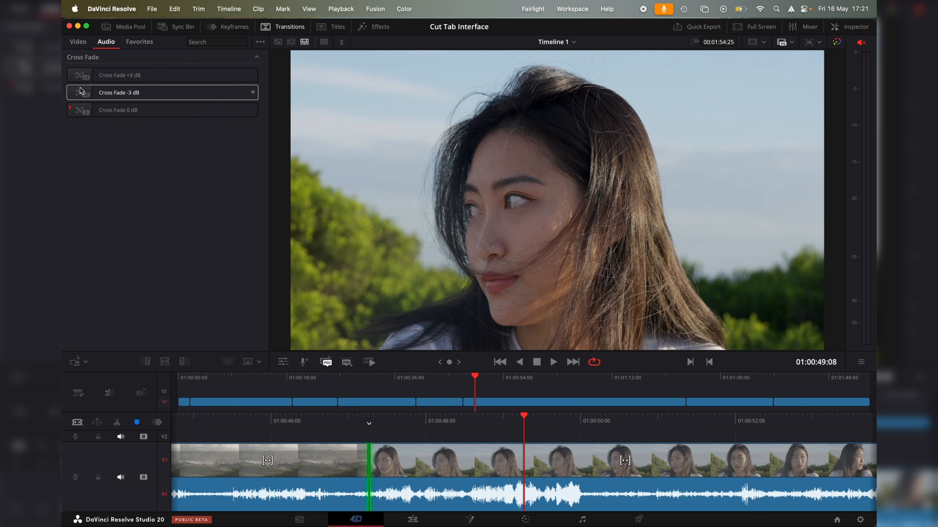
{"action": "left_click", "coordinate": [139, 41]}
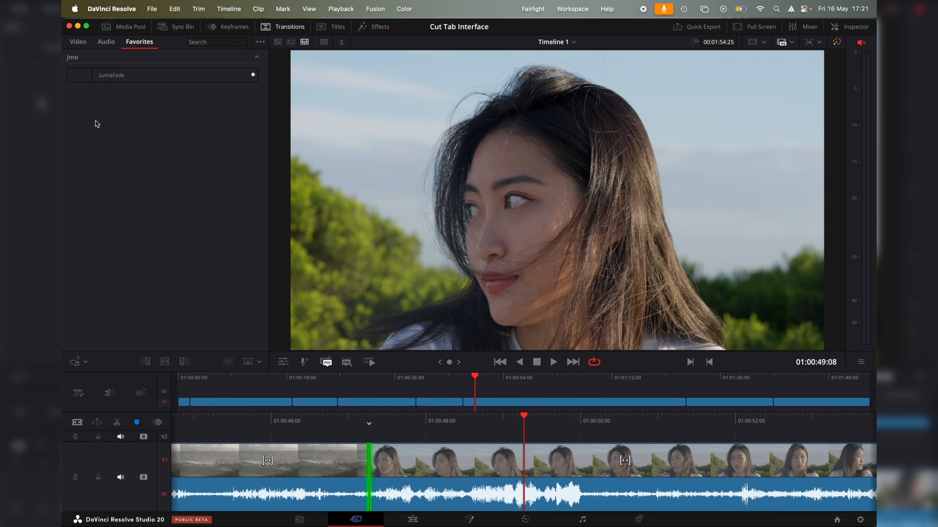
Mark the Smooth Cut and Zoom In video transitions as favorites and display the favorite transitions
{"action": "left_click", "coordinate": [77, 42]}
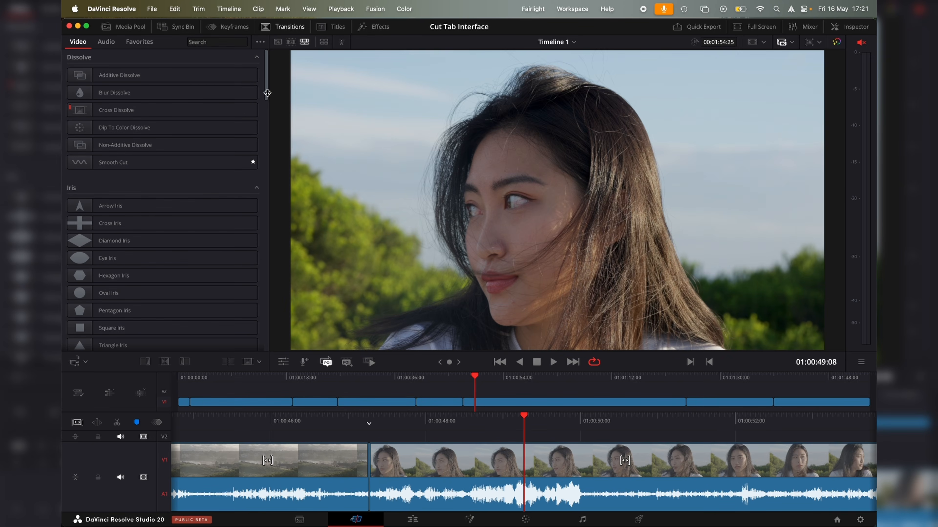
{"action": "left_click_drag", "start_coordinate": [267, 93], "coordinate": [262, 321]}
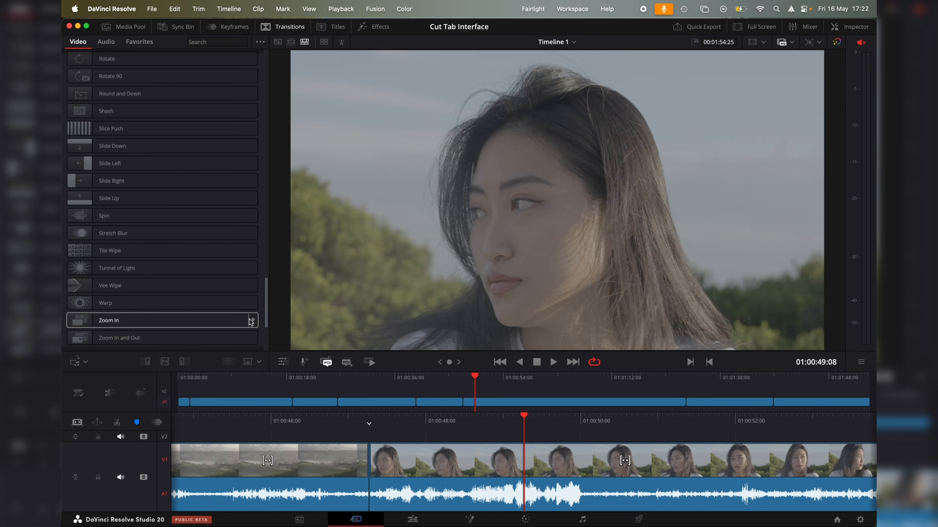
{"action": "left_click", "coordinate": [253, 320]}
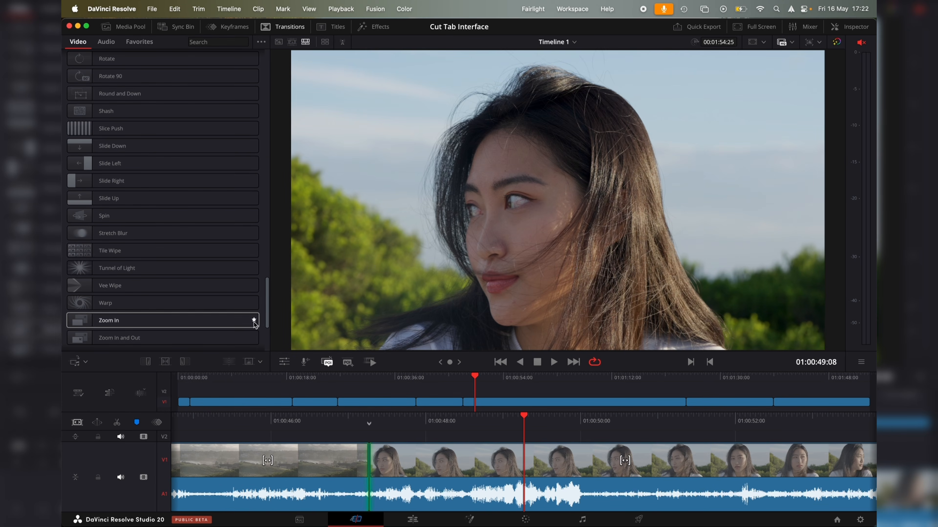
{"action": "left_click_drag", "start_coordinate": [268, 315], "coordinate": [270, 67]}
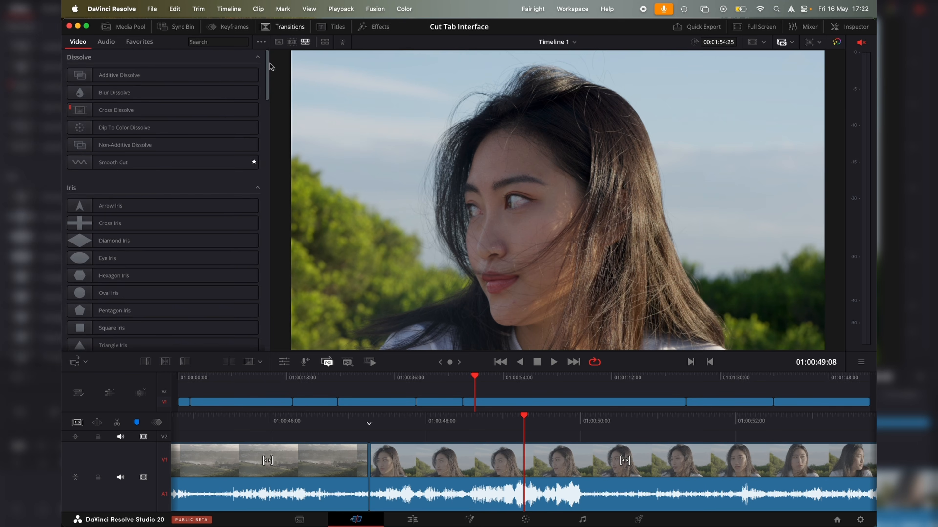
{"action": "left_click", "coordinate": [137, 46]}
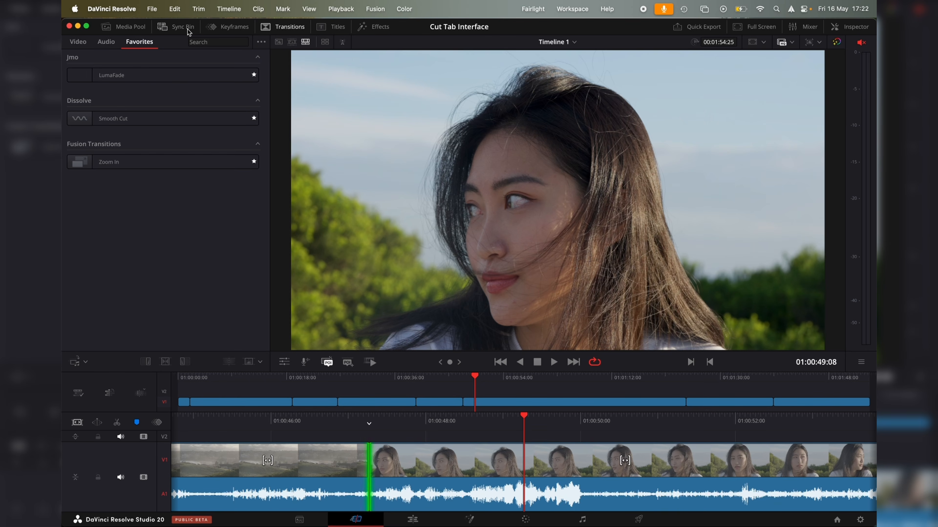
Place the basic Text title on track V2 from the start of the portrait clip and play it back
{"action": "left_click", "coordinate": [326, 30]}
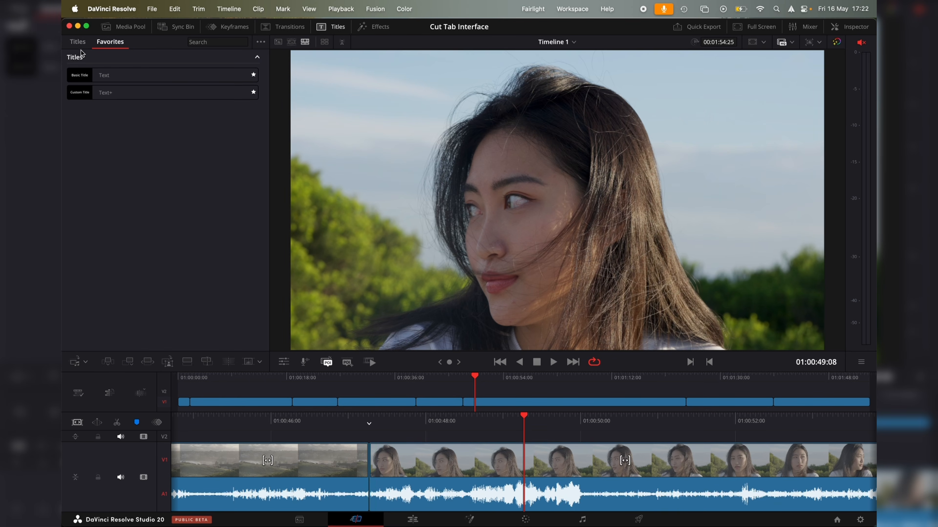
{"action": "left_click", "coordinate": [77, 41]}
{"action": "left_click_drag", "start_coordinate": [111, 162], "coordinate": [369, 436]}
{"action": "key", "text": "space"}
{"action": "key", "text": "space"}
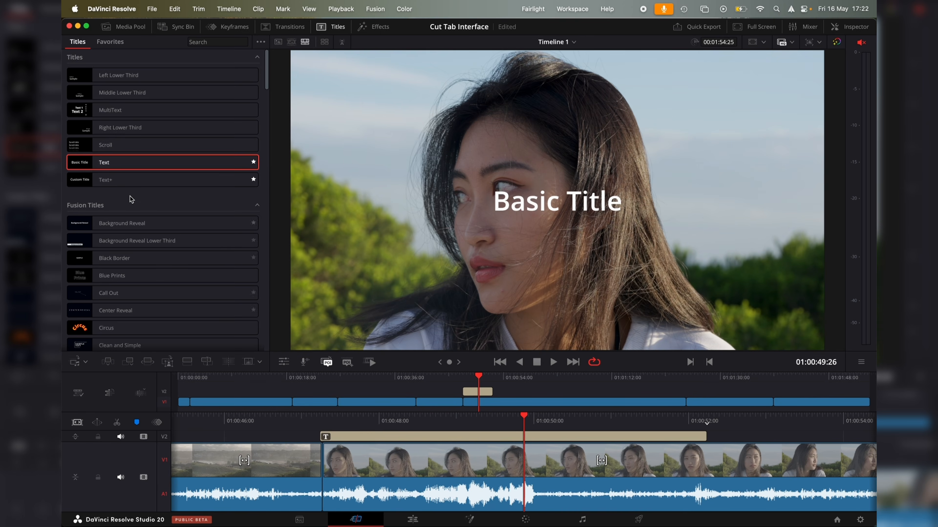
Place the Circus Fusion title on V2 over the basic Text title near the portrait clip's start and play it back
{"action": "scroll", "coordinate": [111, 167], "scroll_direction": "down", "scroll_amount": 3}
{"action": "left_click_drag", "start_coordinate": [106, 266], "coordinate": [402, 425]}
{"action": "key", "text": "space"}
{"action": "key", "text": "space"}
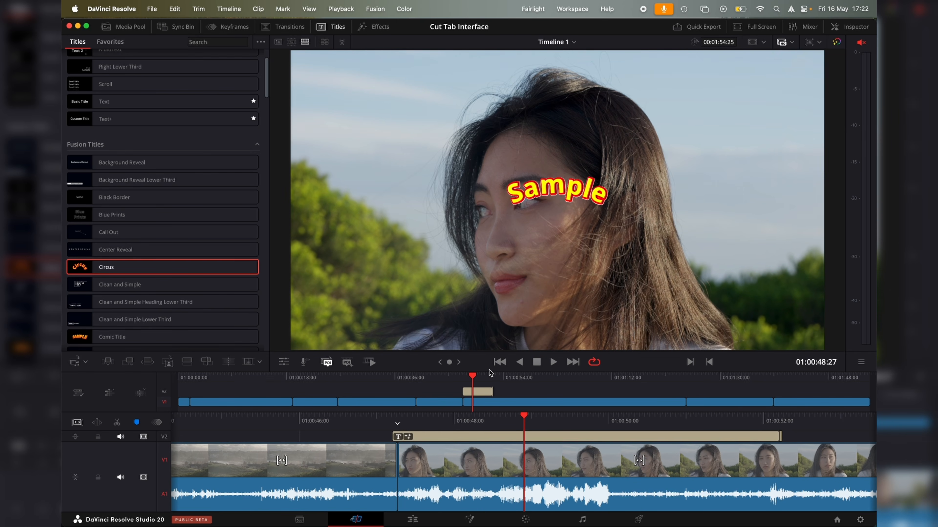
Enlarge the timeline area and adjust the heights of tracks V2 and V1
{"action": "left_click_drag", "start_coordinate": [489, 370], "coordinate": [475, 320]}
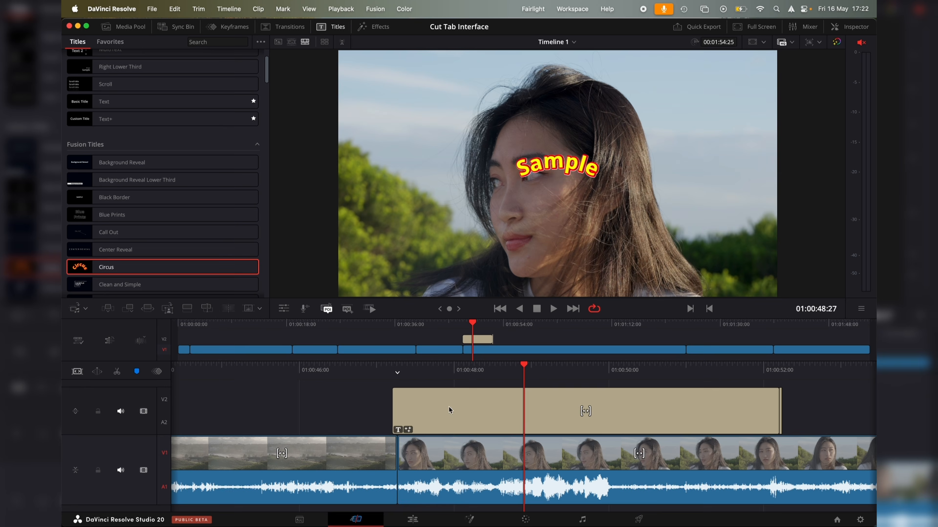
{"action": "left_click", "coordinate": [75, 411]}
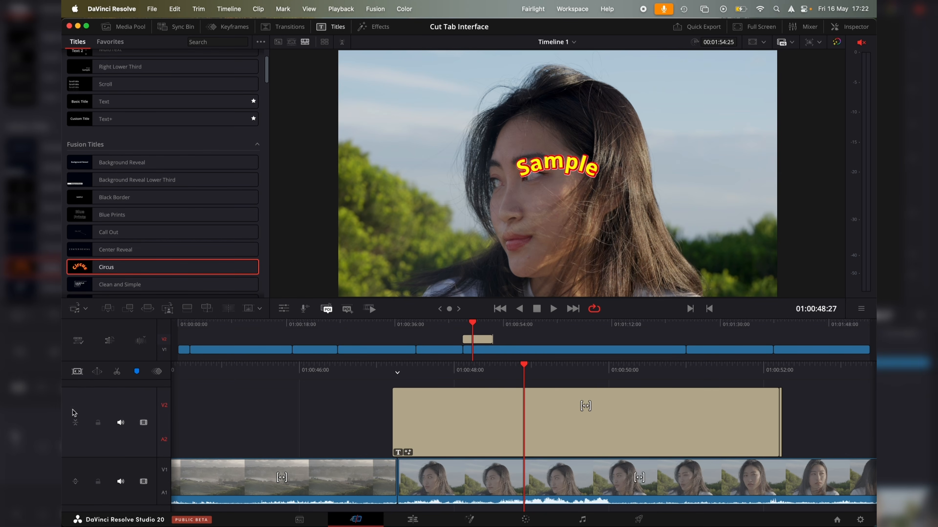
{"action": "left_click", "coordinate": [75, 422]}
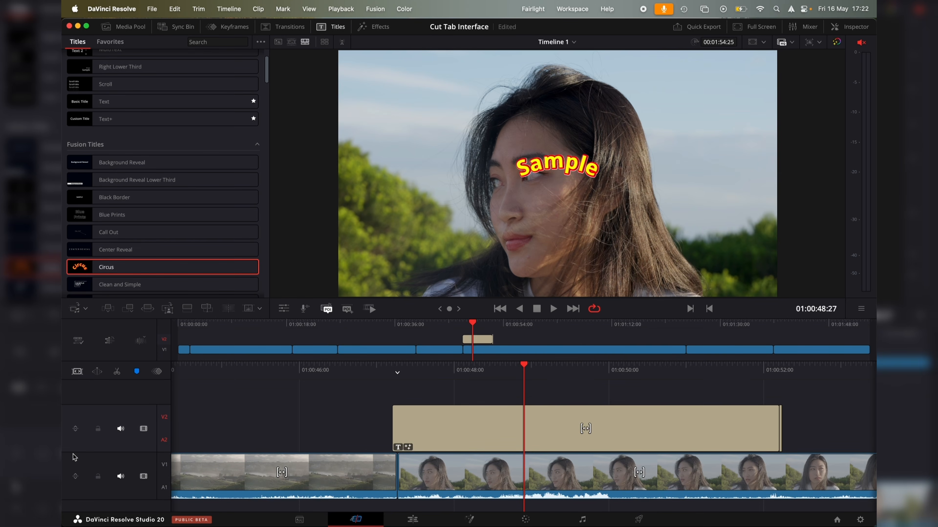
{"action": "left_click", "coordinate": [75, 478]}
{"action": "left_click", "coordinate": [75, 472]}
Show the Circus title in the Inspector and set its font to Octin Spraypaint, size to 0.2047 and tracking to 1.228
{"action": "left_click", "coordinate": [429, 427]}
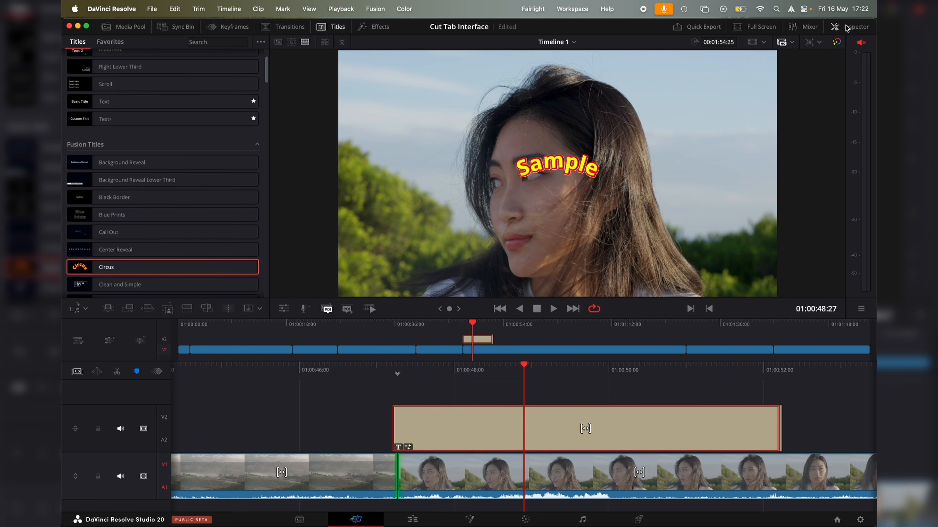
{"action": "left_click", "coordinate": [853, 29]}
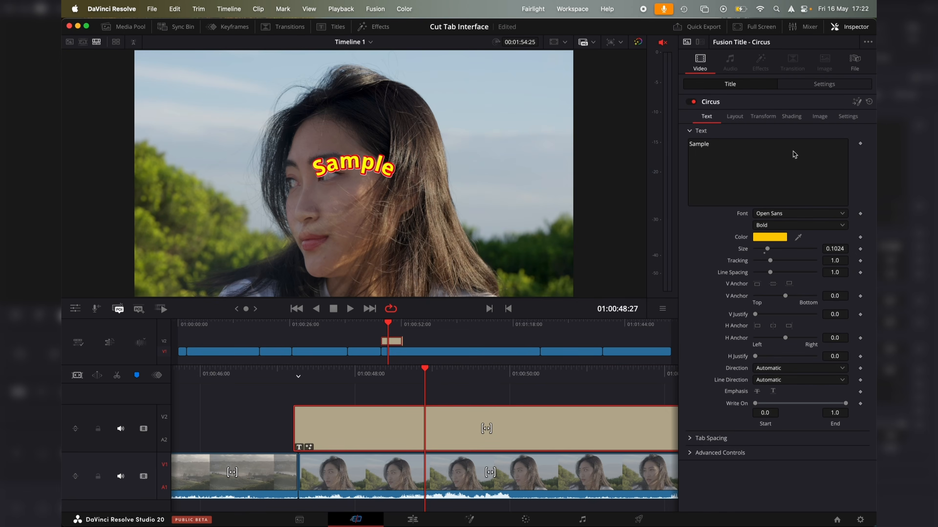
{"action": "left_click", "coordinate": [786, 214]}
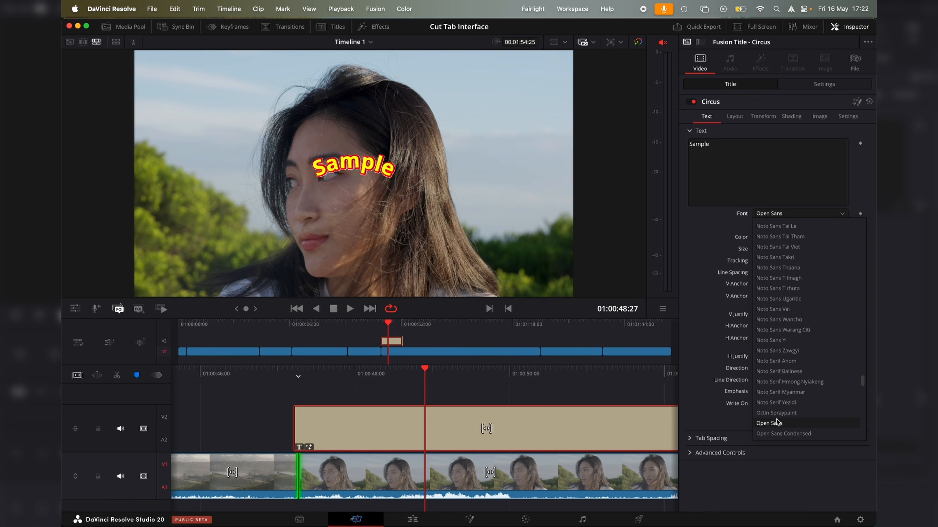
{"action": "left_click", "coordinate": [776, 413]}
{"action": "mouse_move", "coordinate": [771, 252]}
{"action": "left_mouse_down"}
{"action": "mouse_move", "coordinate": [789, 253]}
{"action": "mouse_move", "coordinate": [765, 263]}
{"action": "mouse_move", "coordinate": [774, 263]}
{"action": "left_mouse_up"}
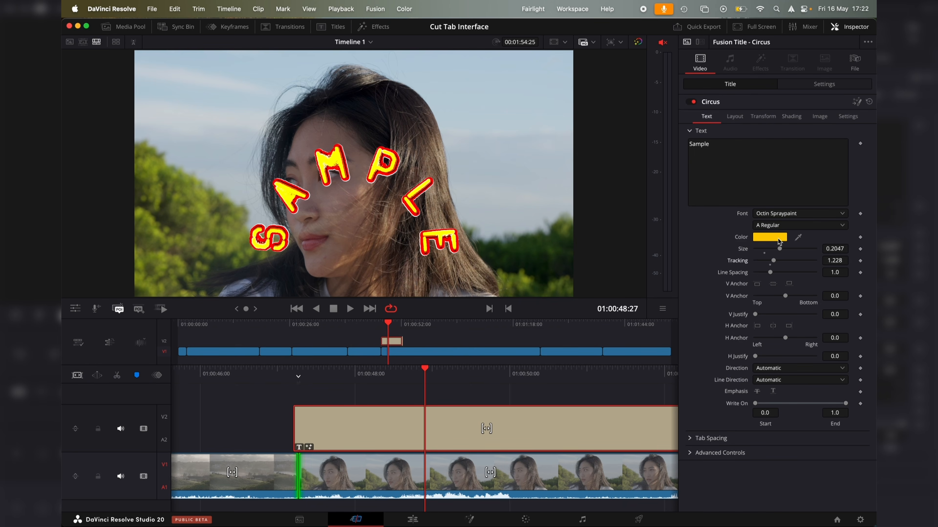
Change the Circus title's text color to red
{"action": "left_click", "coordinate": [770, 237]}
{"action": "left_click_drag", "start_coordinate": [137, 386], "coordinate": [149, 407]}
{"action": "left_click", "coordinate": [146, 502]}
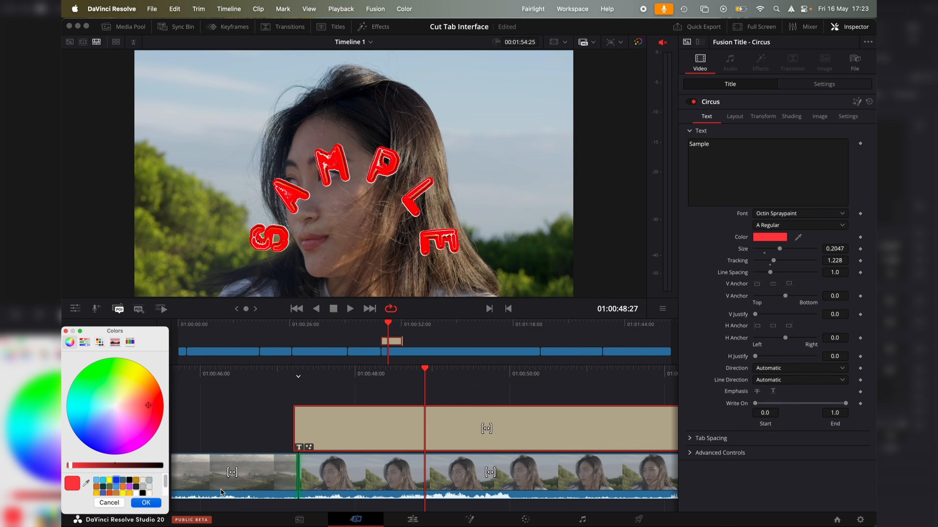
Play back the restyled Circus title over the portrait clip and delete it from track V2
{"action": "left_click_drag", "start_coordinate": [298, 384], "coordinate": [464, 382]}
{"action": "key", "text": "space"}
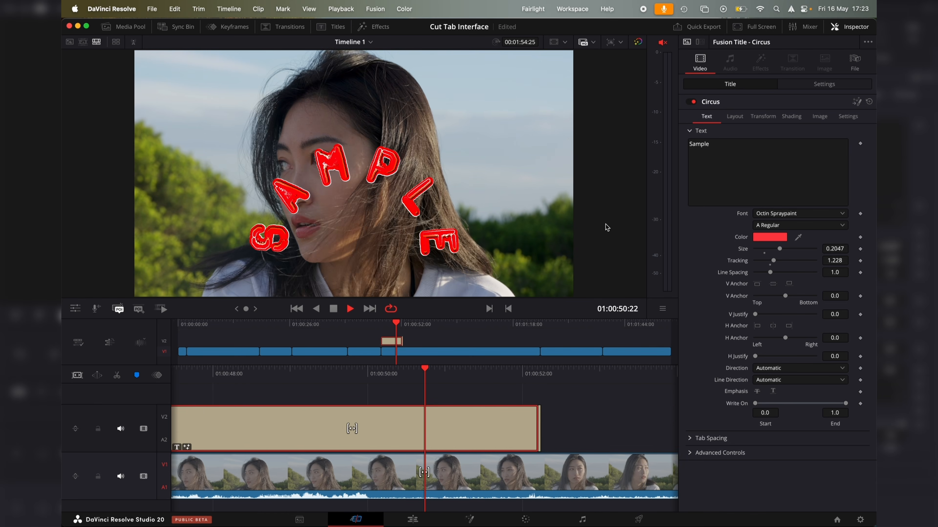
{"action": "key", "text": "space"}
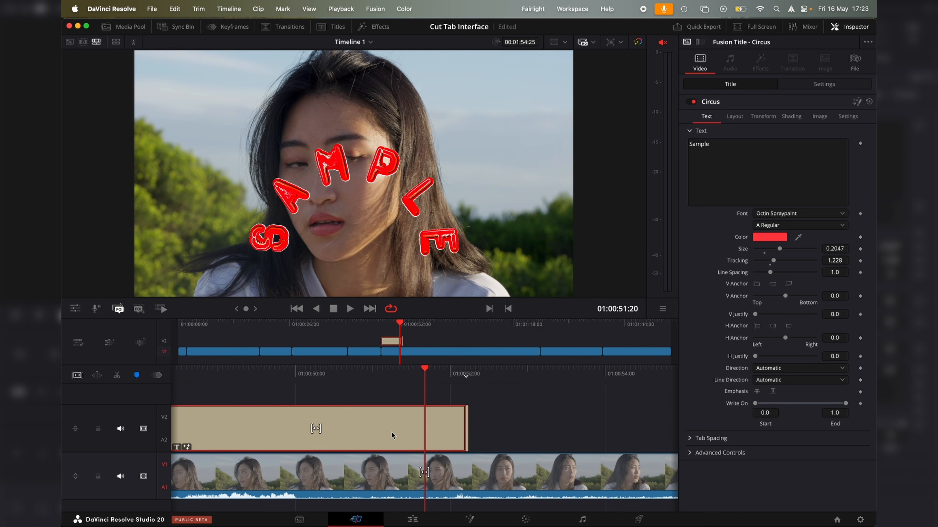
{"action": "key", "text": "BackSpace"}
Place a basic Text title on track V2 above the portrait clip, starting just before the playhead at 01:00:51:20
{"action": "left_click", "coordinate": [330, 26]}
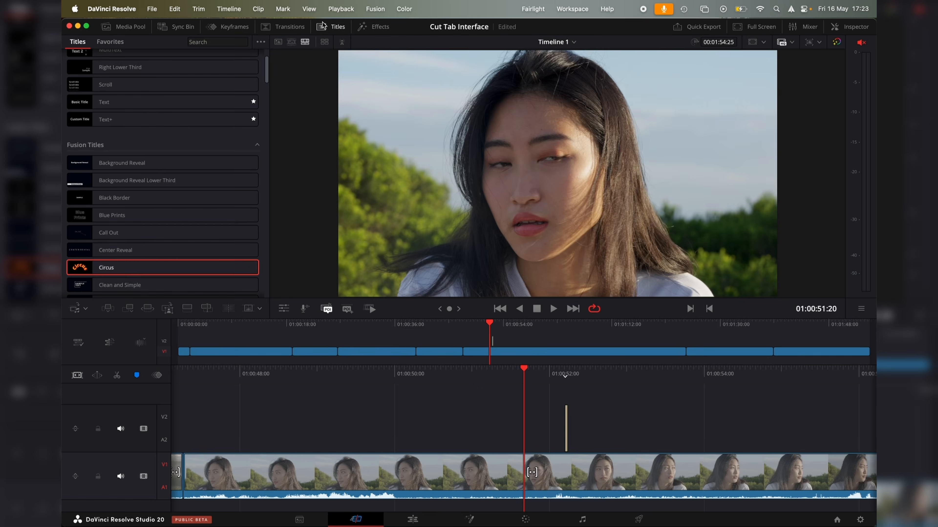
{"action": "scroll", "coordinate": [125, 183], "scroll_direction": "up", "scroll_amount": 1}
{"action": "left_click_drag", "start_coordinate": [109, 124], "coordinate": [467, 417]}
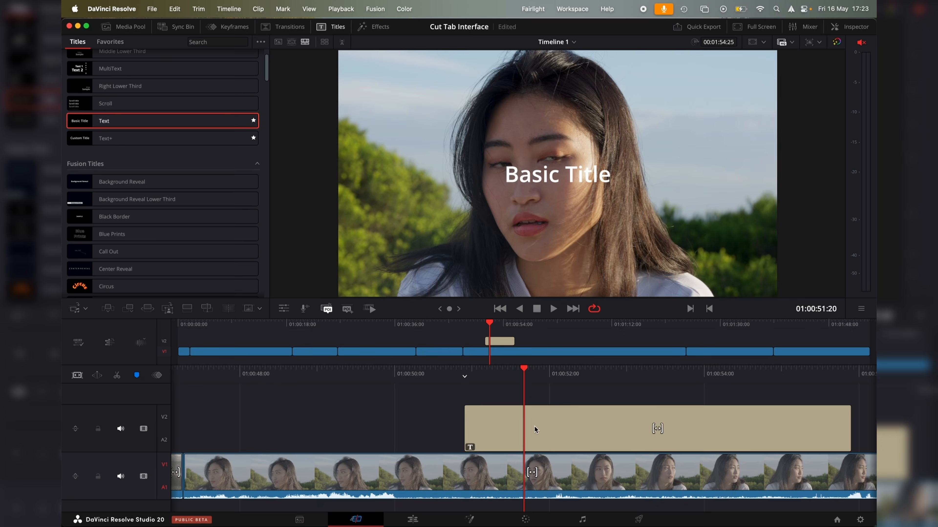
Select the basic Text title on track V2, show it in the Inspector and replace its text with CLIFF SHOOT
{"action": "key", "text": "space"}
{"action": "left_click", "coordinate": [609, 438]}
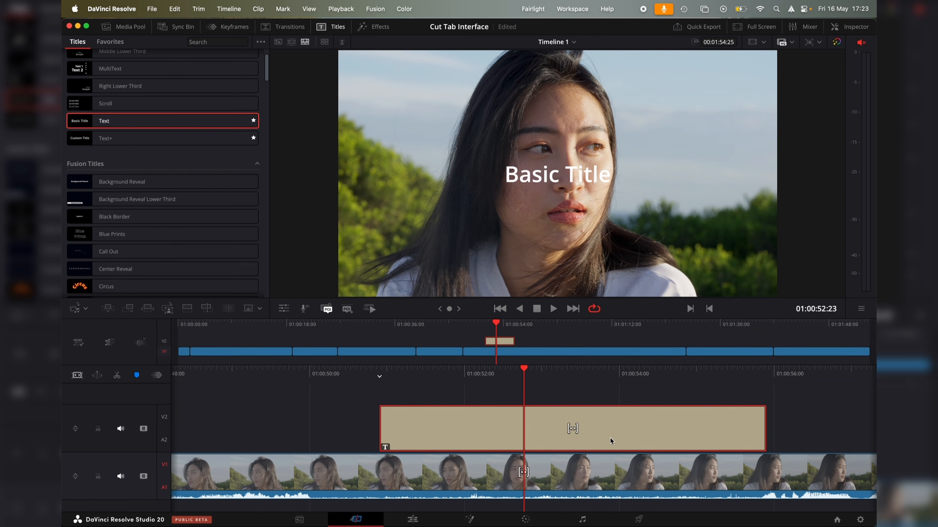
{"action": "left_click", "coordinate": [848, 28]}
{"action": "left_click", "coordinate": [762, 121]}
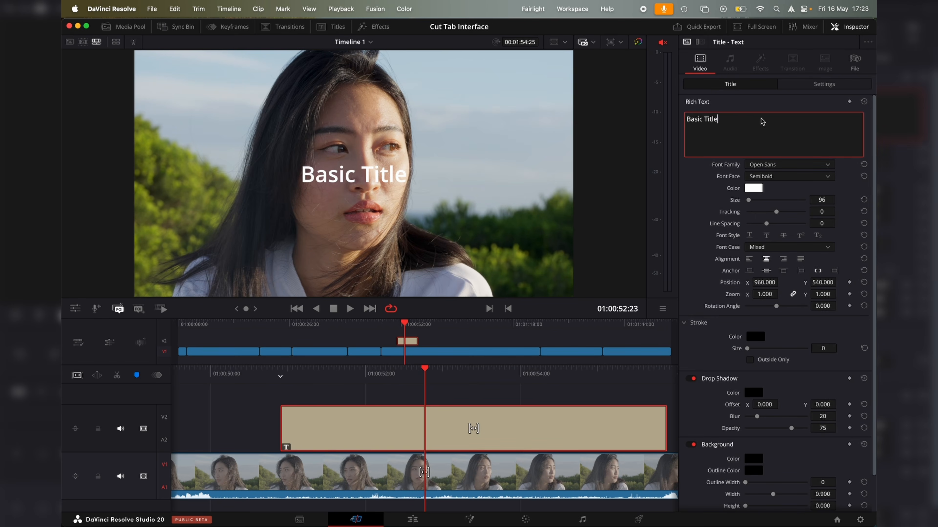
{"action": "key", "text": "super+a"}
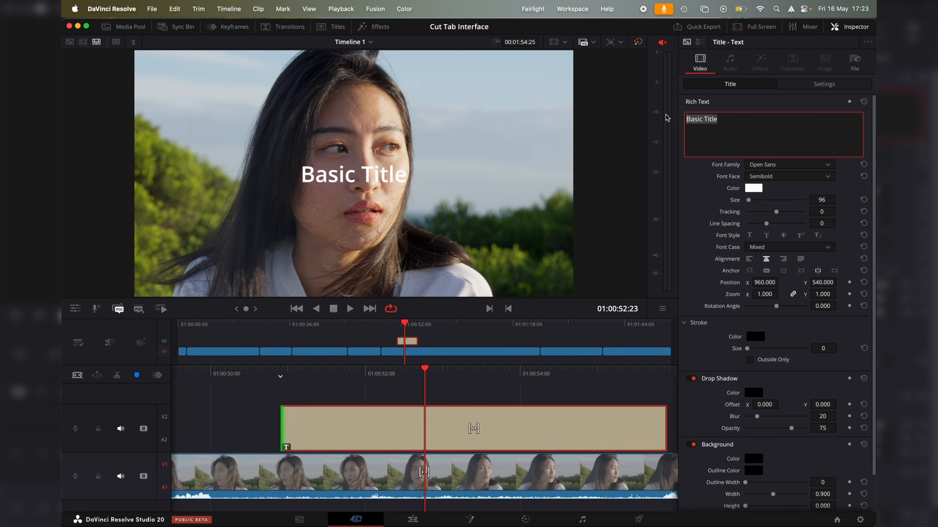
{"action": "type", "text": "C;li"}
{"action": "key", "text": "BackSpace"}
{"action": "key", "text": "BackSpace"}
{"action": "key", "text": "BackSpace"}
{"action": "key", "text": "BackSpace"}
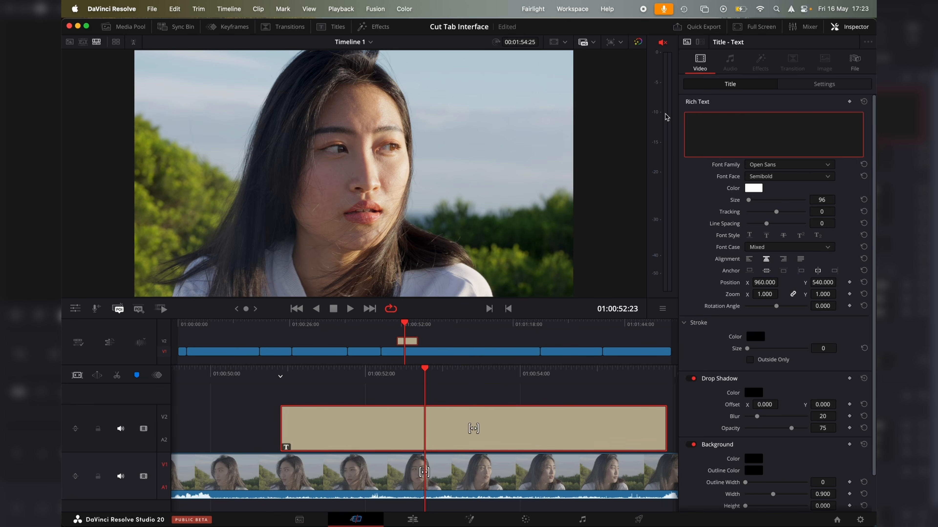
{"action": "type", "text": "CLIFF SHOOT"}
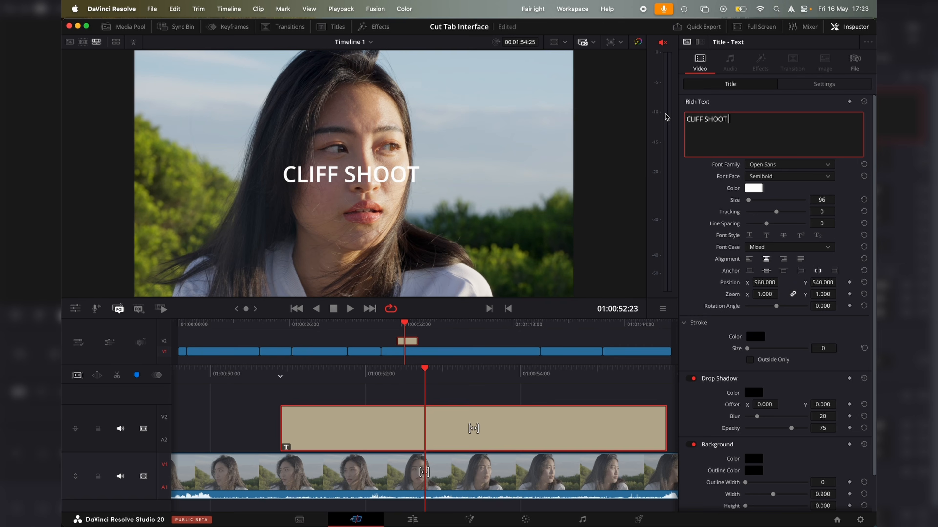
{"action": "key", "text": "Caps_Lock"}
Set the CLIFF SHOOT title's font family to Rockwell and its size to 201
{"action": "left_click", "coordinate": [771, 165]}
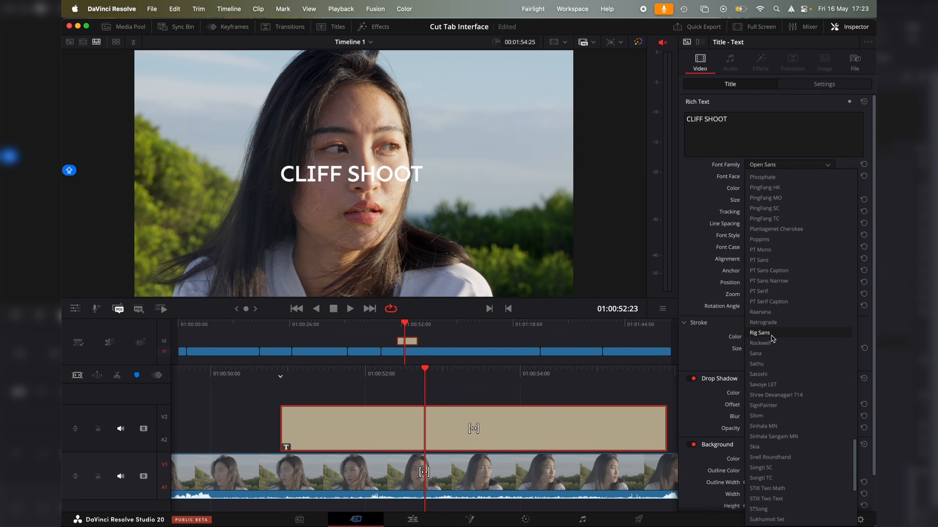
{"action": "left_click", "coordinate": [770, 347]}
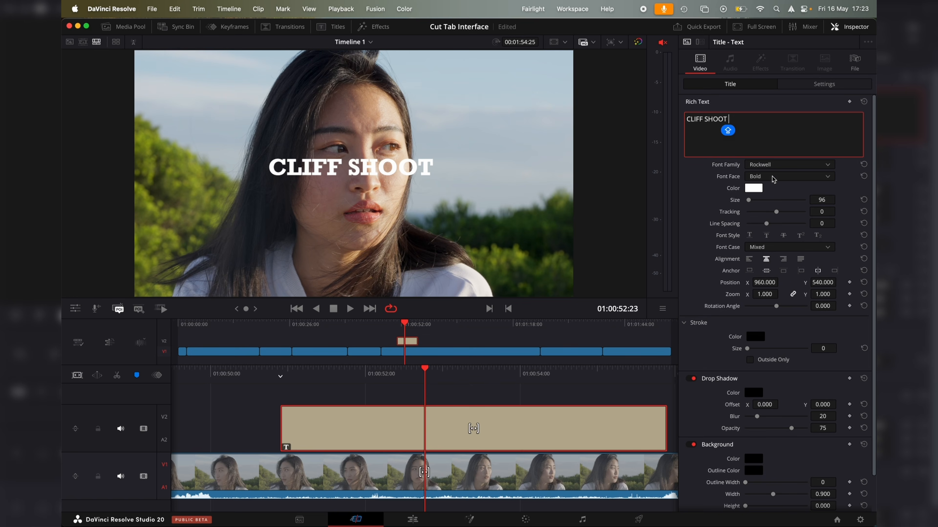
{"action": "left_click_drag", "start_coordinate": [749, 201], "coordinate": [751, 203]}
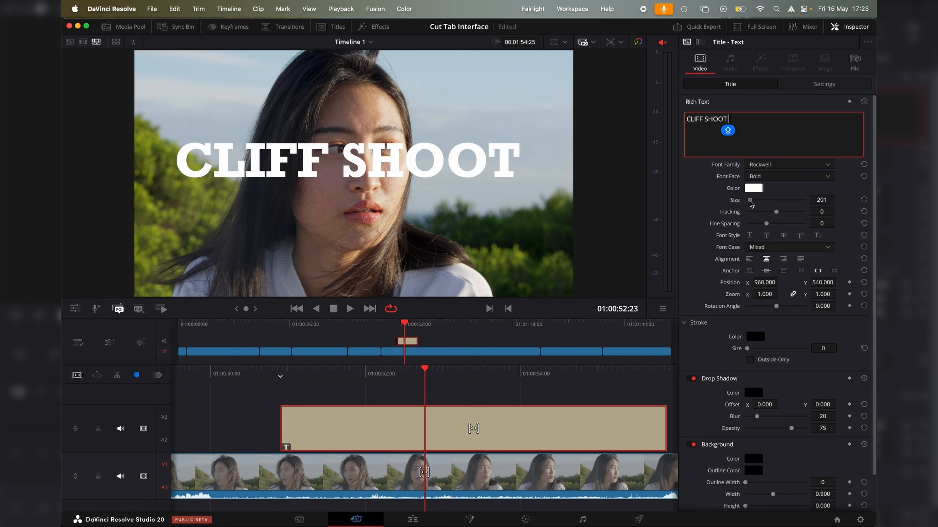
Change the CLIFF SHOOT title's text color to blue and set its tracking to 11
{"action": "left_click", "coordinate": [753, 188]}
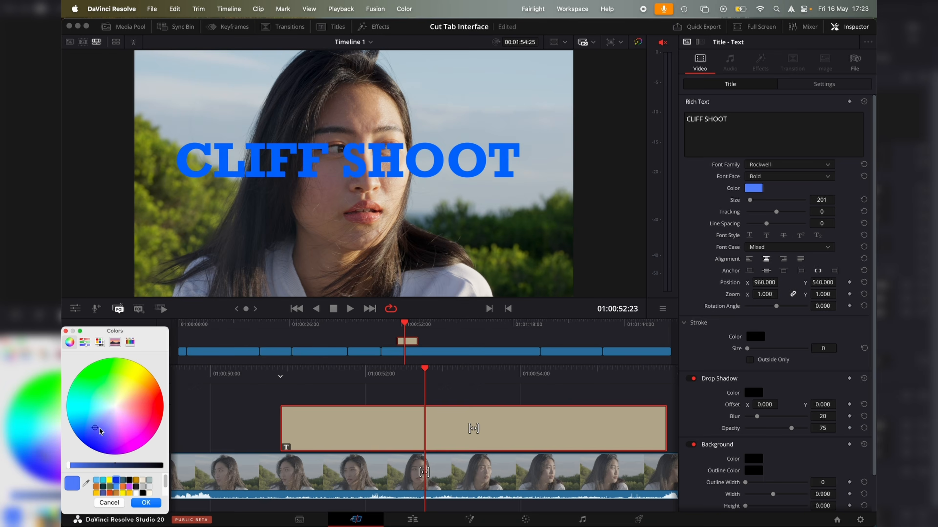
{"action": "left_click", "coordinate": [144, 401]}
{"action": "left_click_drag", "start_coordinate": [144, 402], "coordinate": [99, 429]}
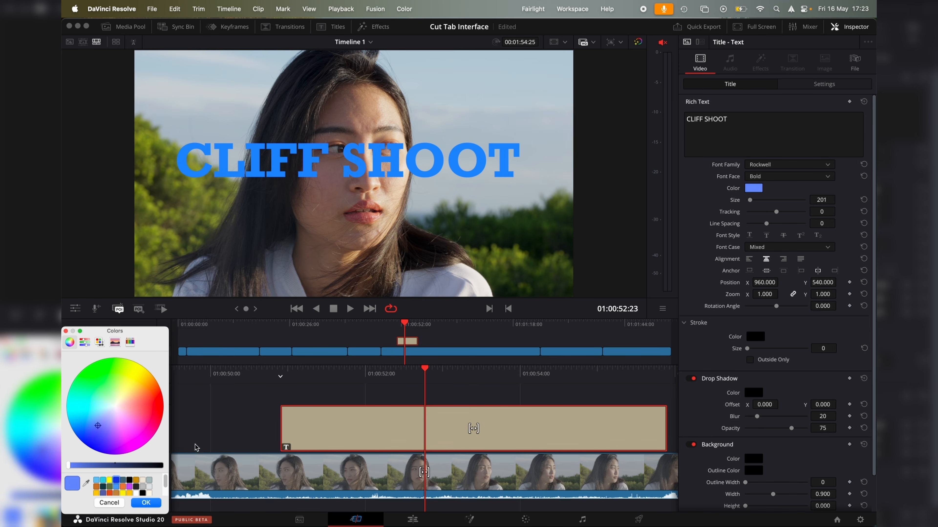
{"action": "left_click", "coordinate": [144, 502]}
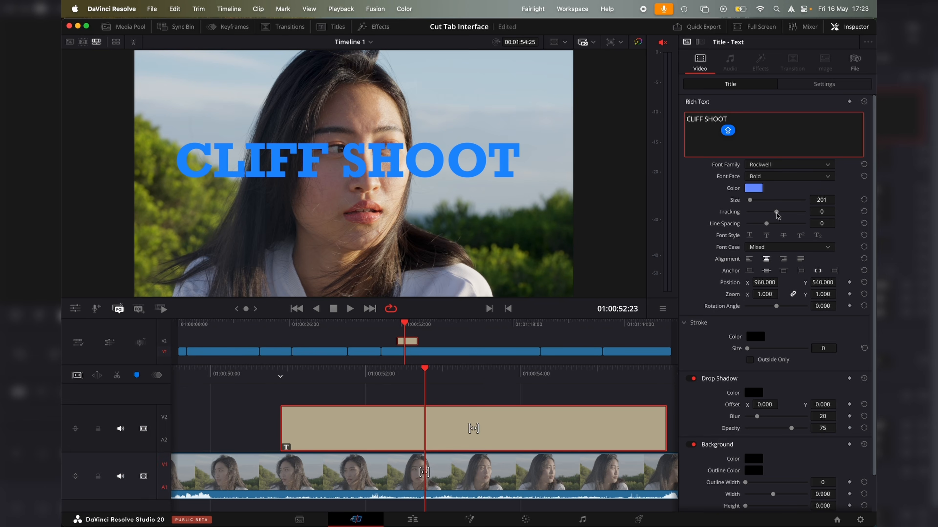
{"action": "left_click_drag", "start_coordinate": [777, 213], "coordinate": [779, 214]}
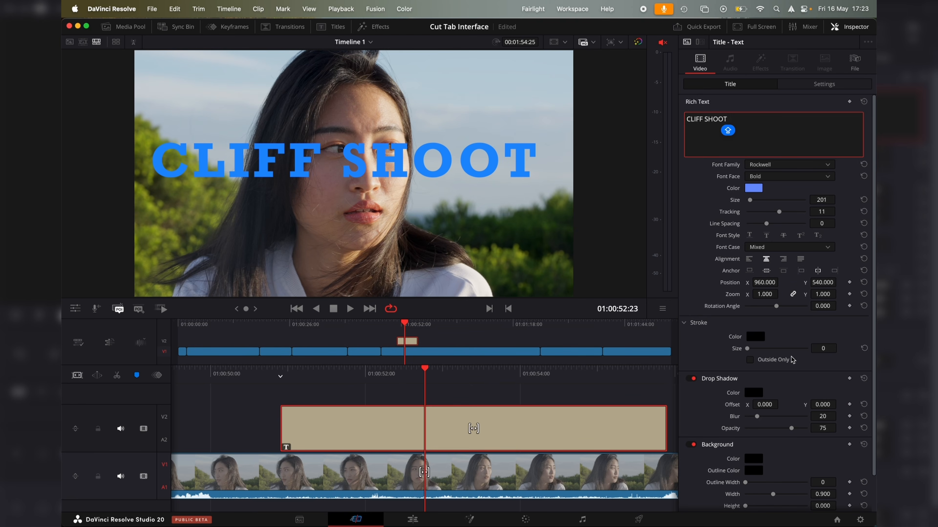
{"action": "scroll", "coordinate": [804, 374], "scroll_direction": "down", "scroll_amount": 2}
{"action": "scroll", "coordinate": [824, 266], "scroll_direction": "up", "scroll_amount": 2}
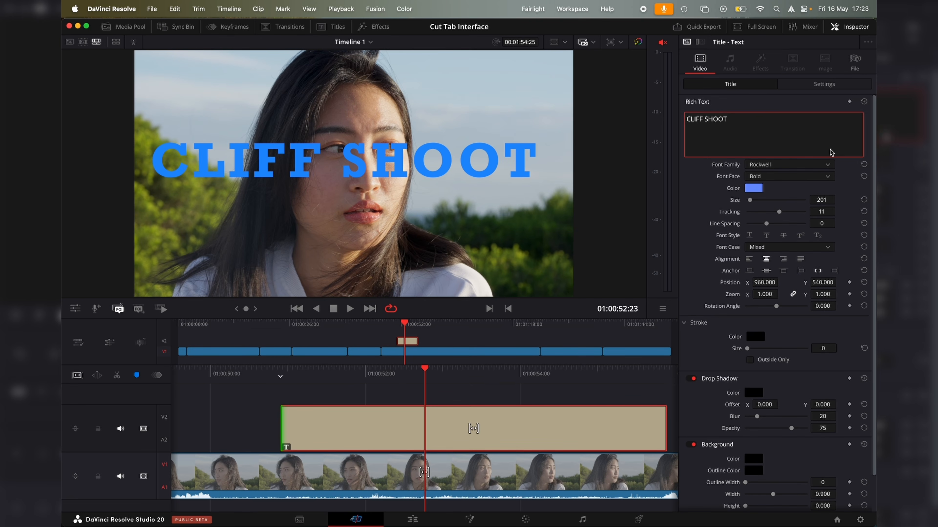
Delete the CLIFF SHOOT title from track V2 and show the video effects library
{"action": "left_click", "coordinate": [401, 422]}
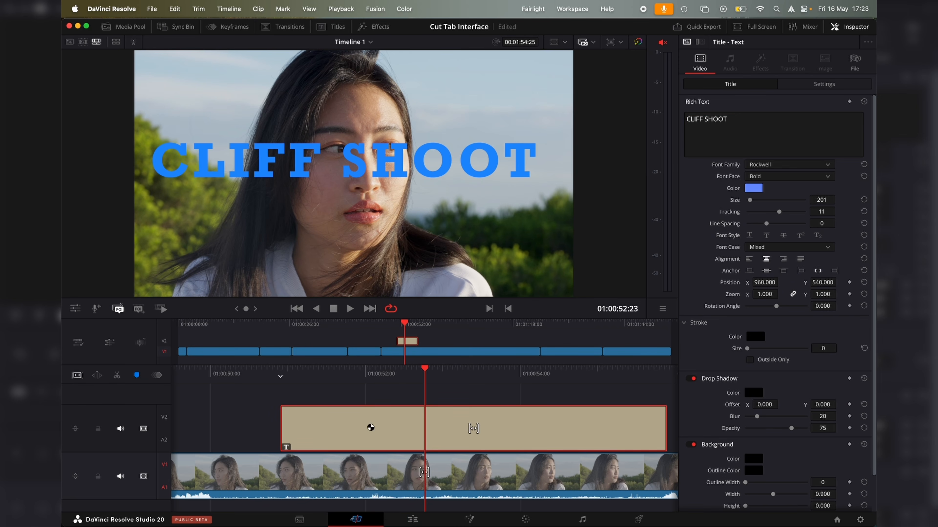
{"action": "key", "text": "BackSpace"}
{"action": "left_click", "coordinate": [373, 28]}
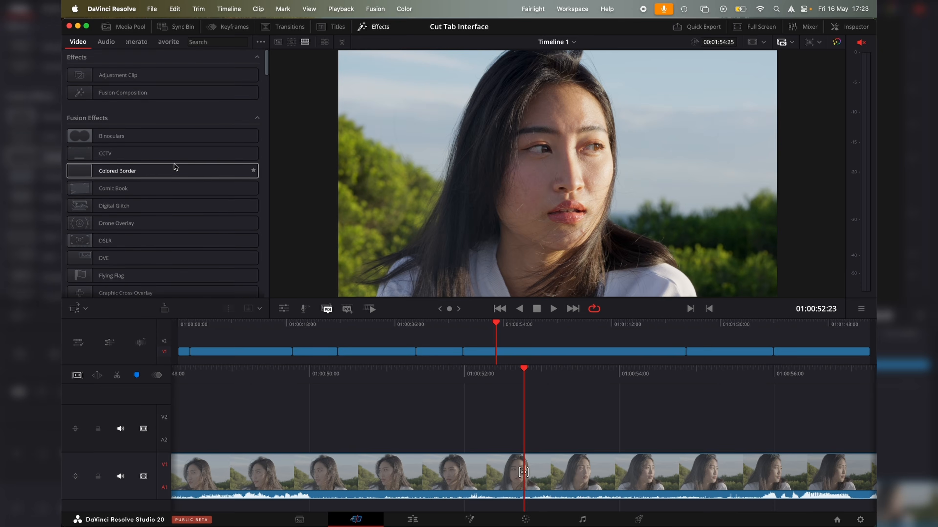
Browse the video transitions down to the Fusion Transitions, and the video effects down to Resolve FX Film Emulation
{"action": "left_click", "coordinate": [280, 30]}
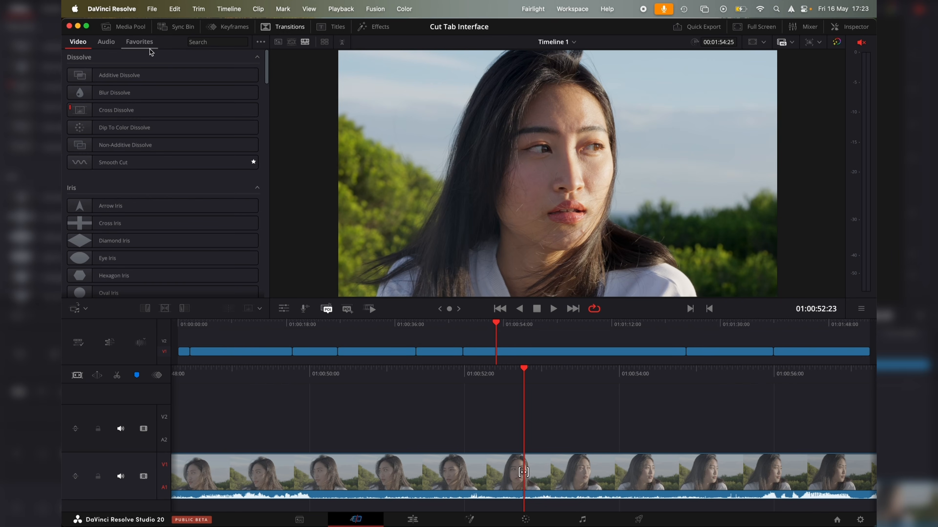
{"action": "scroll", "coordinate": [132, 203], "scroll_direction": "down", "scroll_amount": 15}
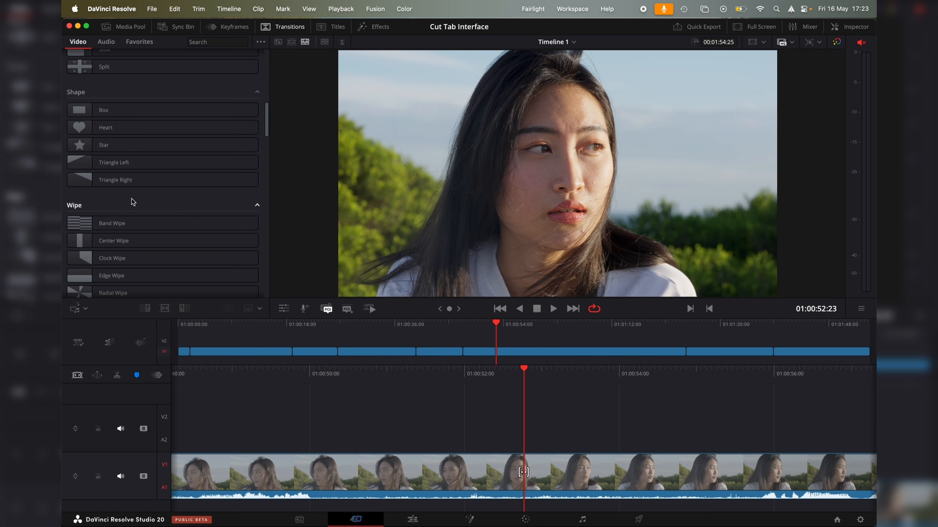
{"action": "scroll", "coordinate": [131, 202], "scroll_direction": "down", "scroll_amount": 15}
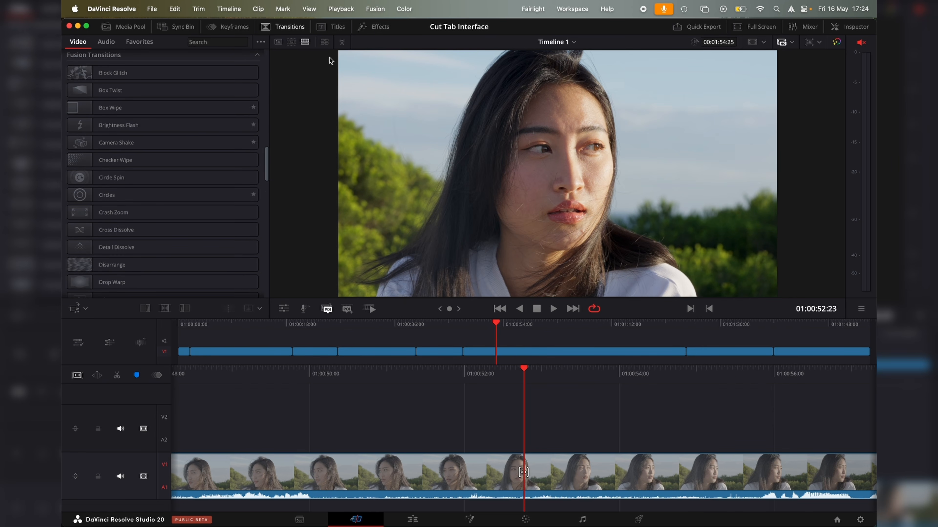
{"action": "left_click", "coordinate": [370, 27]}
{"action": "scroll", "coordinate": [152, 223], "scroll_direction": "down", "scroll_amount": 15}
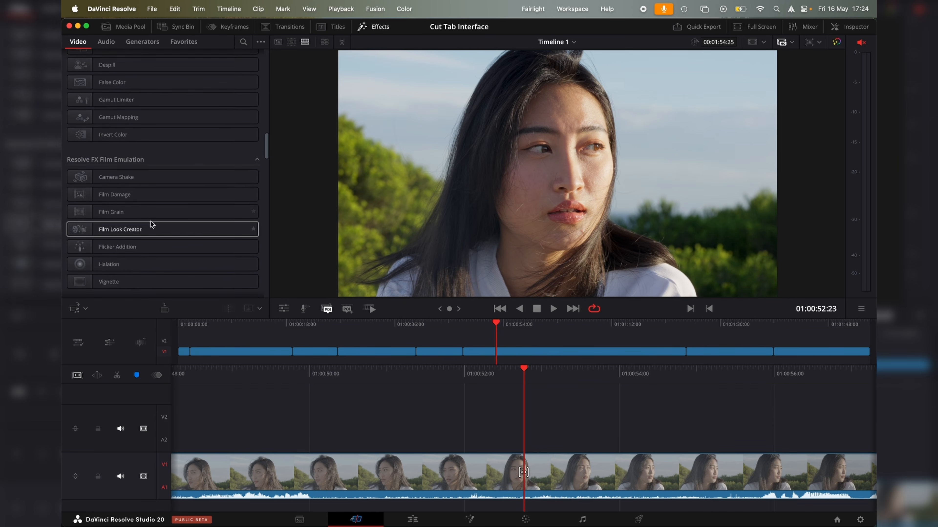
{"action": "scroll", "coordinate": [151, 224], "scroll_direction": "up", "scroll_amount": 15}
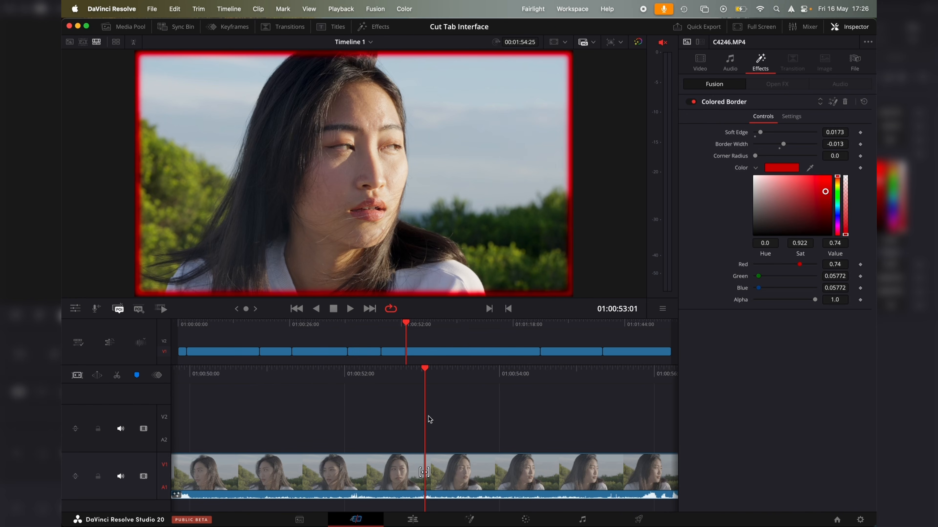
Play back a short stretch of the portrait clip with the red Colored Border effect
{"action": "key", "text": "space"}
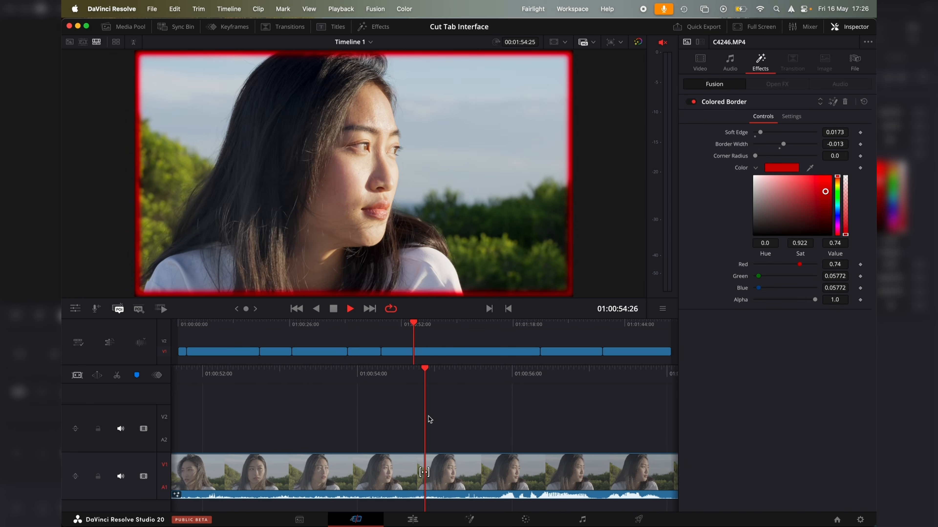
{"action": "key", "text": "space"}
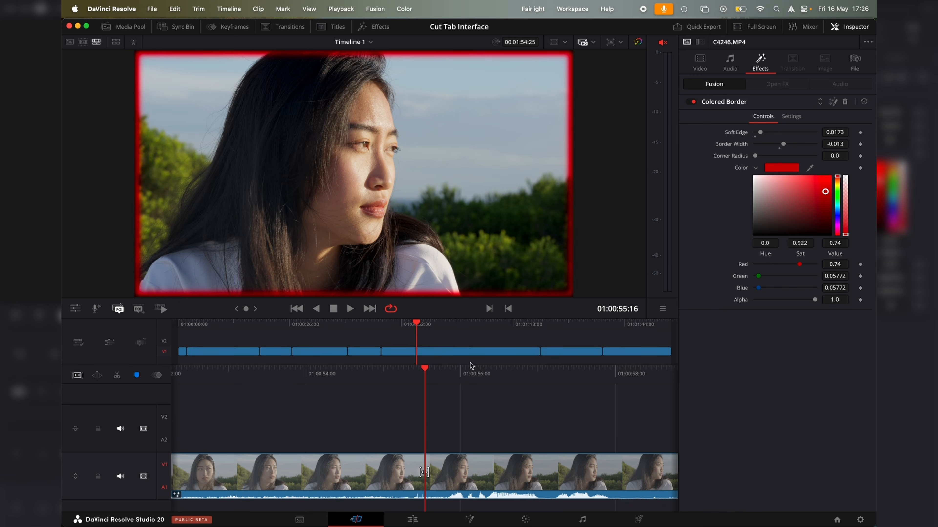